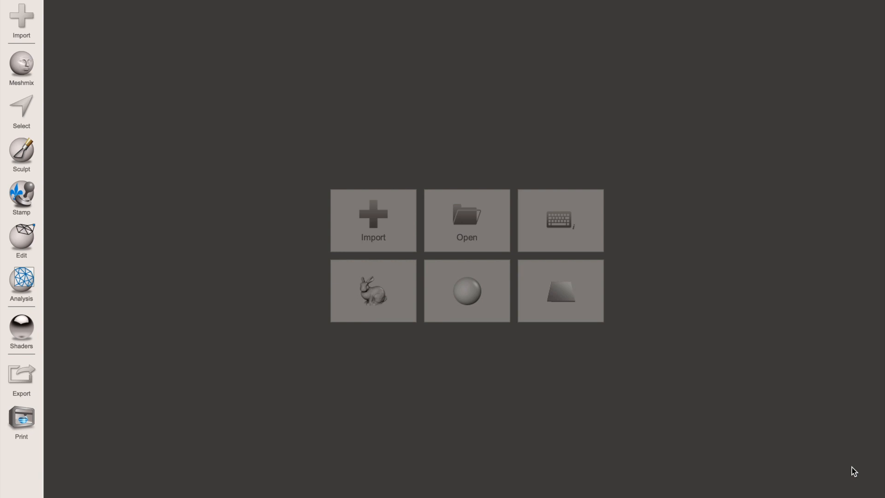
- Import the ABO basas L.stl and ABO bases U.stl models, and leave only the lower one visible and active
left_click(378, 232)
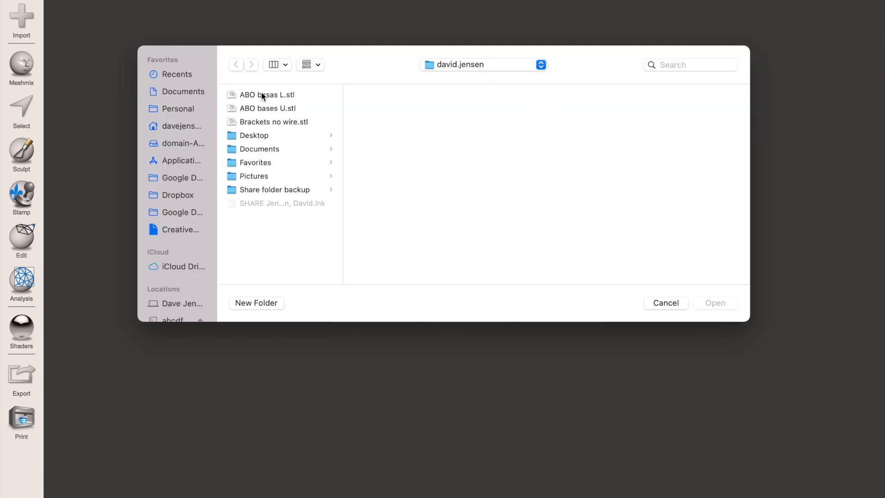
left_click(262, 95)
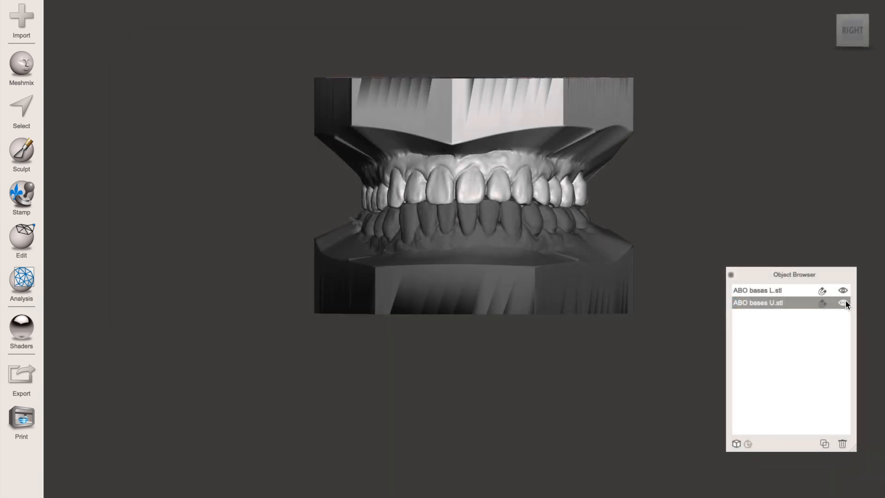
left_click(845, 302)
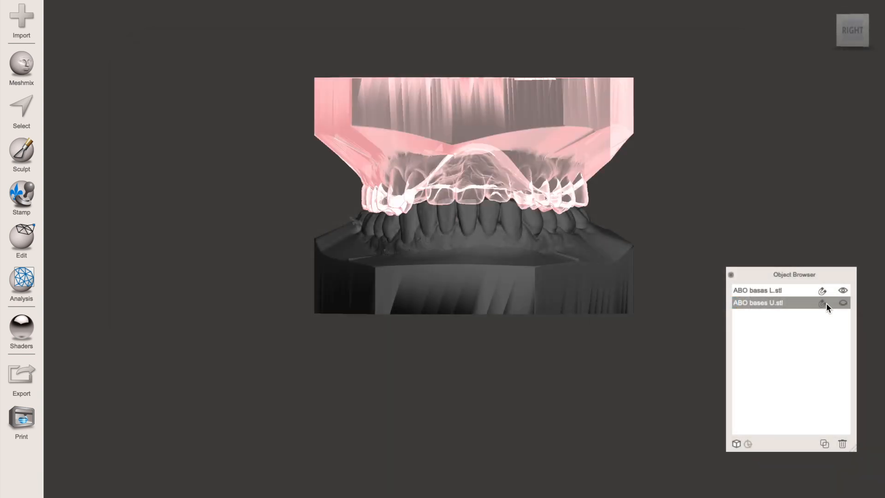
left_click(775, 291)
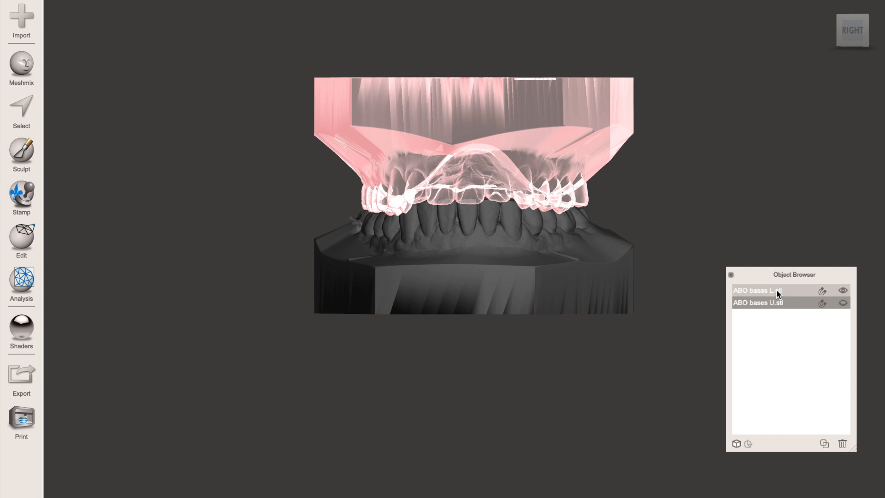
- Start a Plane Cut on the lower model and position the horizontal plane just below the gum line, keeping the teeth side
right_click_drag(466, 359, 658, 353)
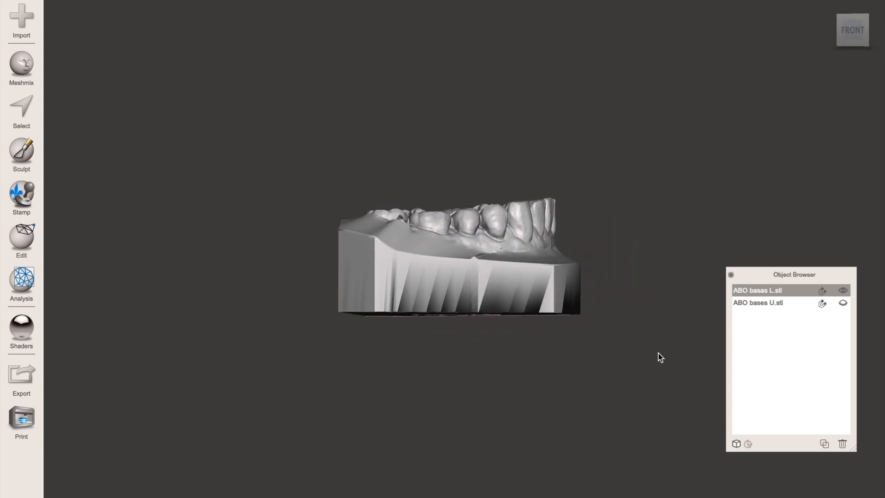
left_click(22, 238)
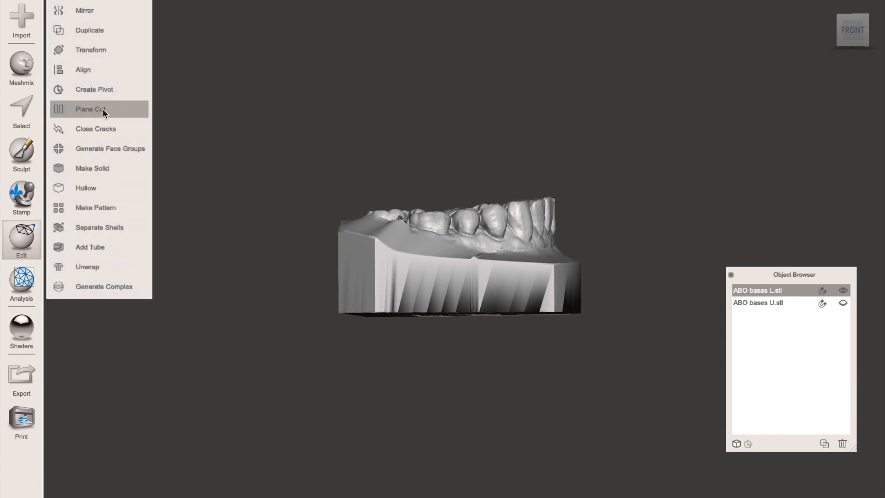
left_click(103, 110)
left_click_drag(465, 230, 465, 222)
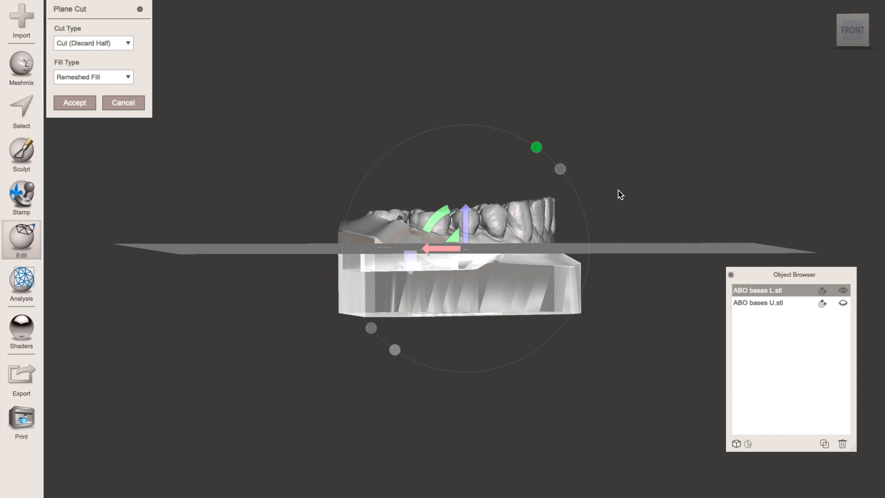
right_click_drag(618, 190, 586, 161)
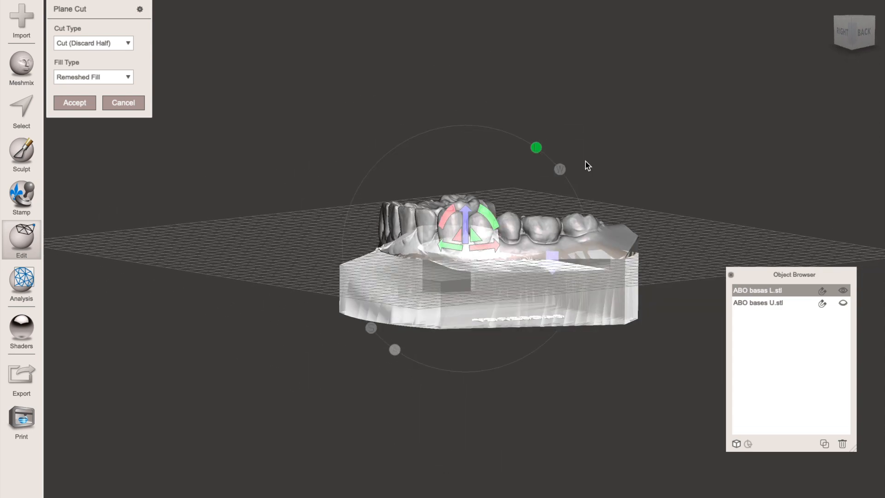
left_click_drag(469, 225, 464, 221)
right_click_drag(672, 173, 611, 328)
right_click_drag(259, 306, 512, 179)
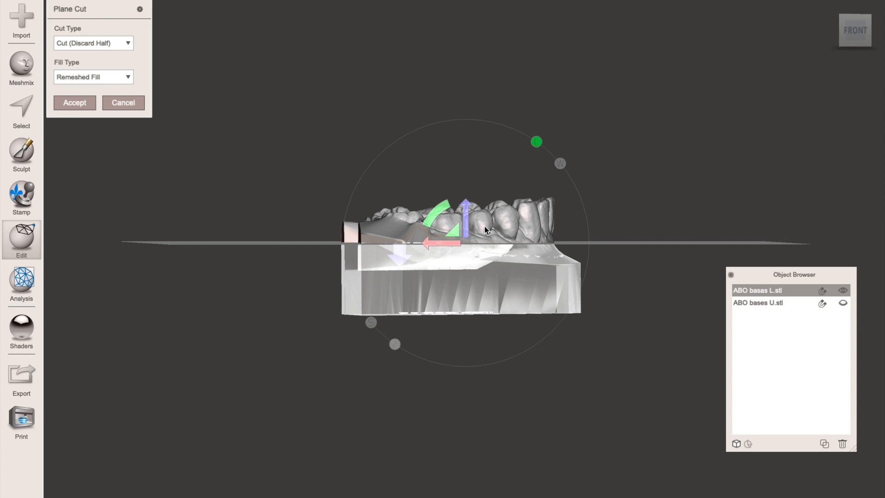
- Set the cut's fill type to No Fill and apply it to discard the lower model's base
right_click_drag(624, 181, 624, 138)
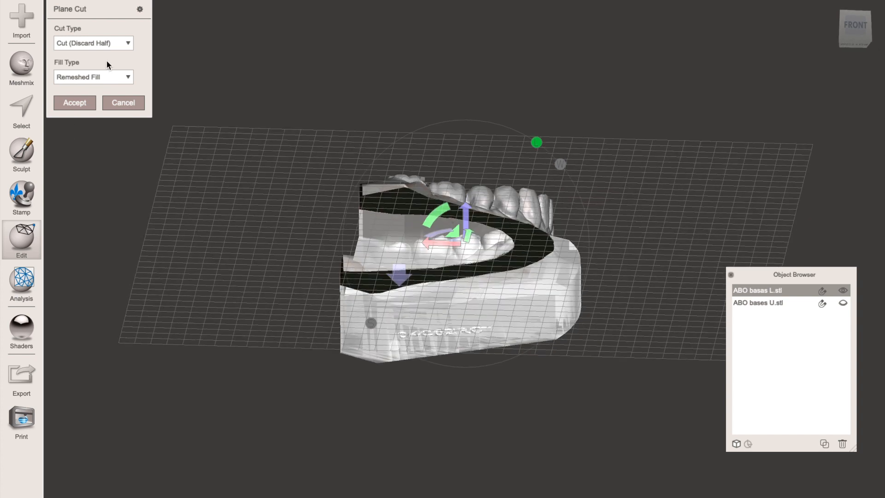
left_click(128, 78)
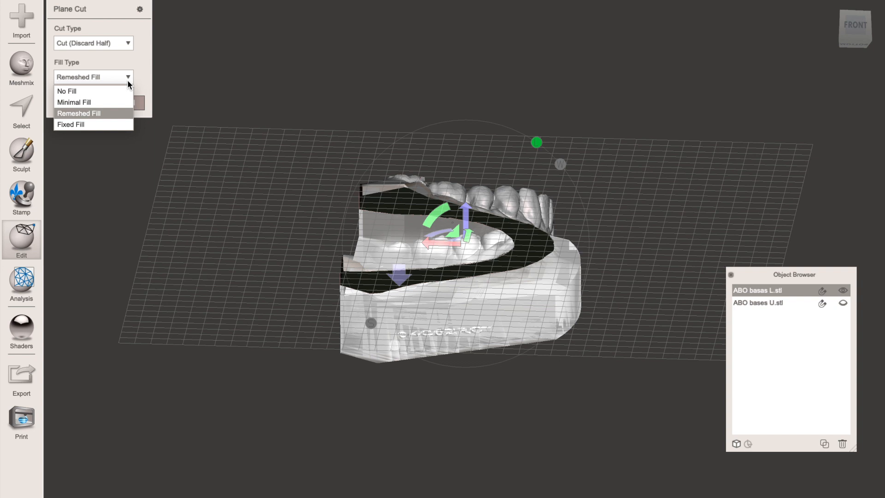
left_click(81, 91)
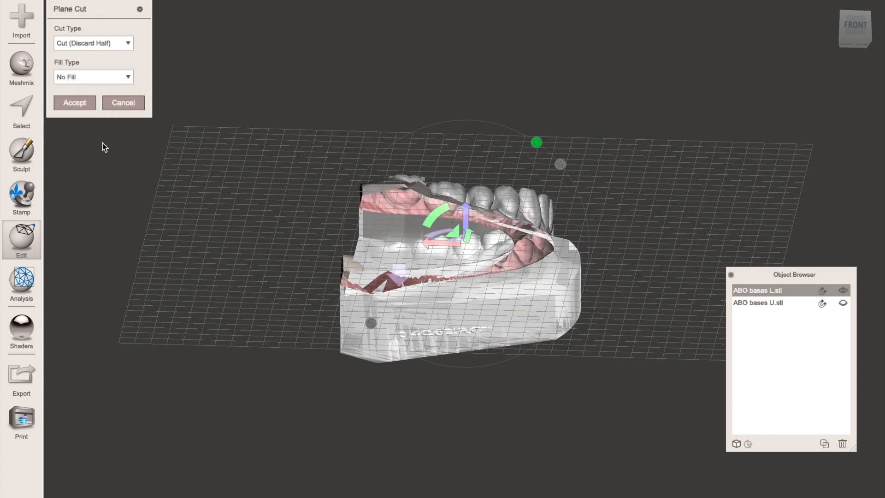
left_click(75, 102)
- Select the entire trimmed lower arch mesh and start an Extrusion on it
right_click_drag(588, 187, 589, 227)
key("s")
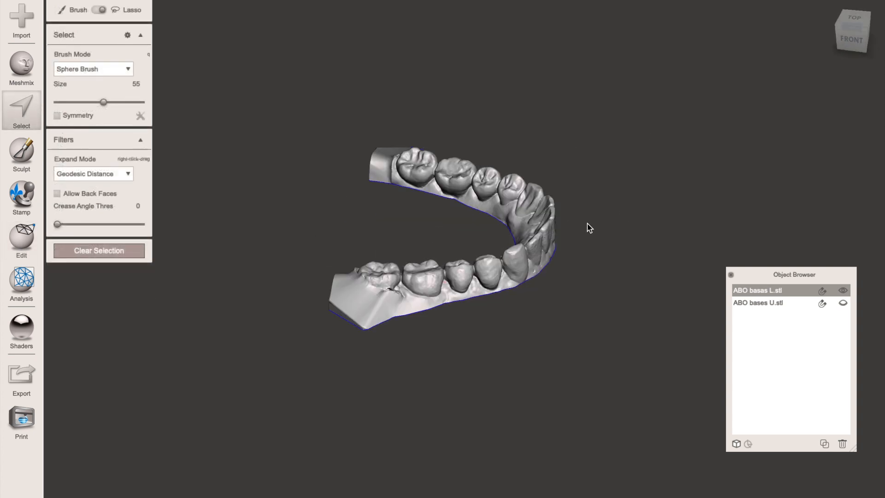
key("ctrl+a")
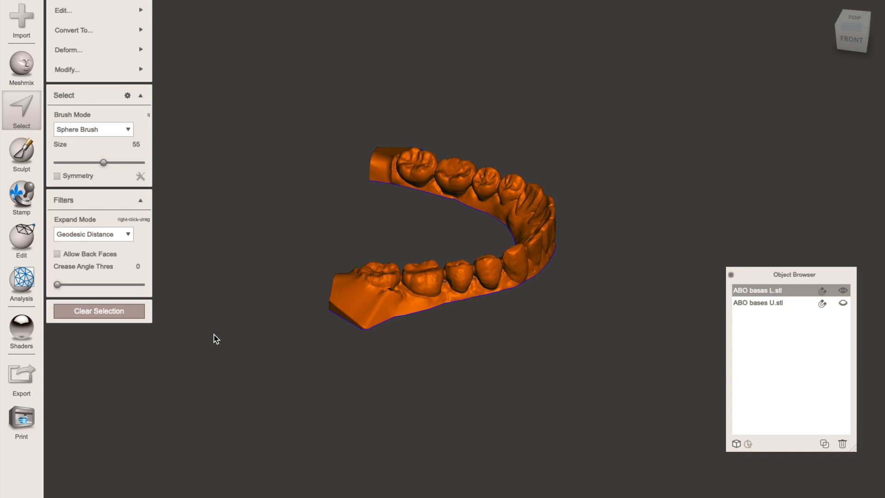
mouse_move(131, 9)
key("d")
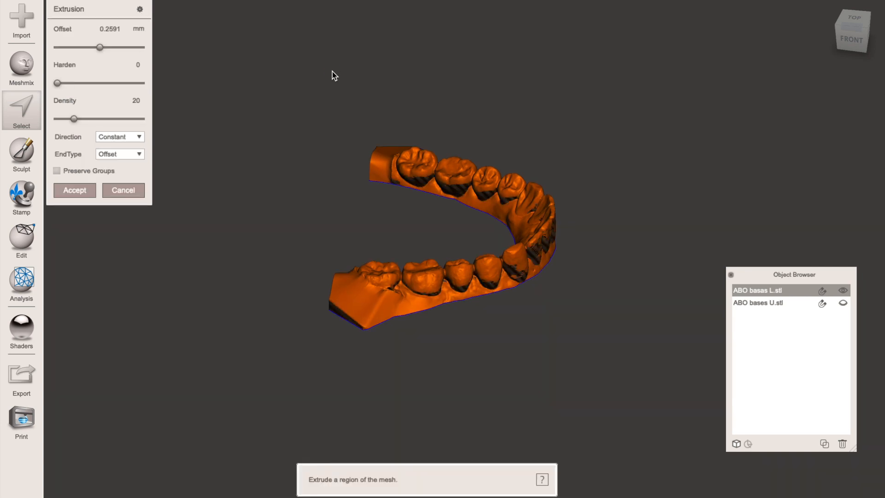
- Set the extrusion offset to -3.842 mm, with the direction along the Y Axis and a Flat end type
right_click_drag(306, 148, 294, 34)
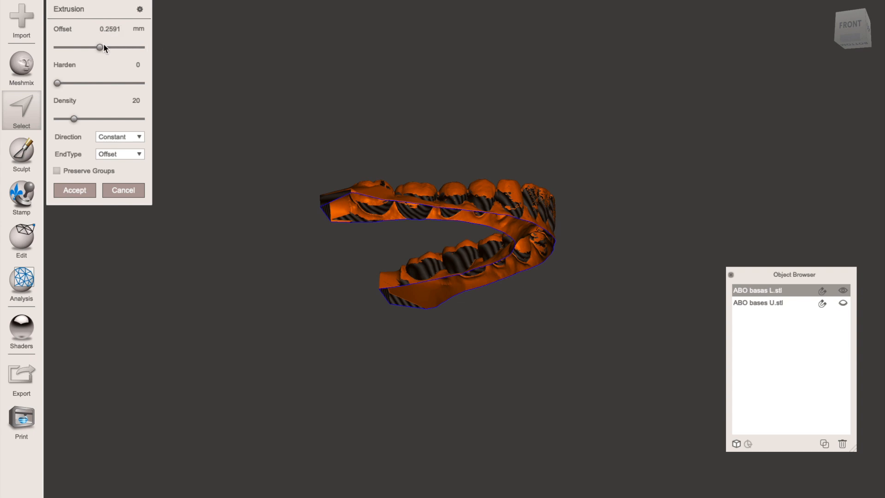
left_click_drag(100, 48, 91, 48)
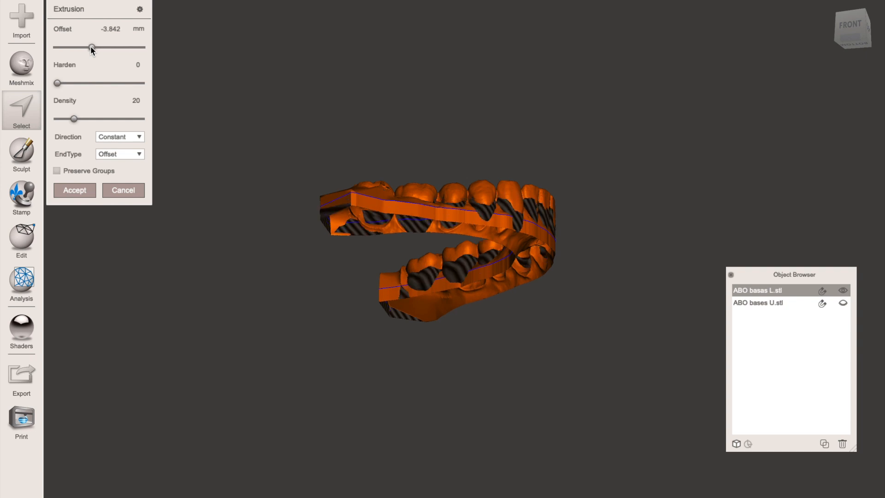
left_click(128, 140)
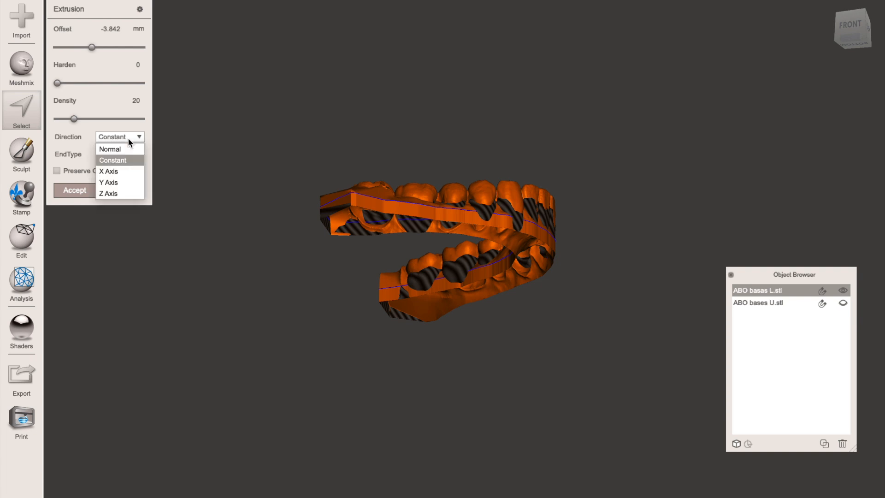
left_click(119, 184)
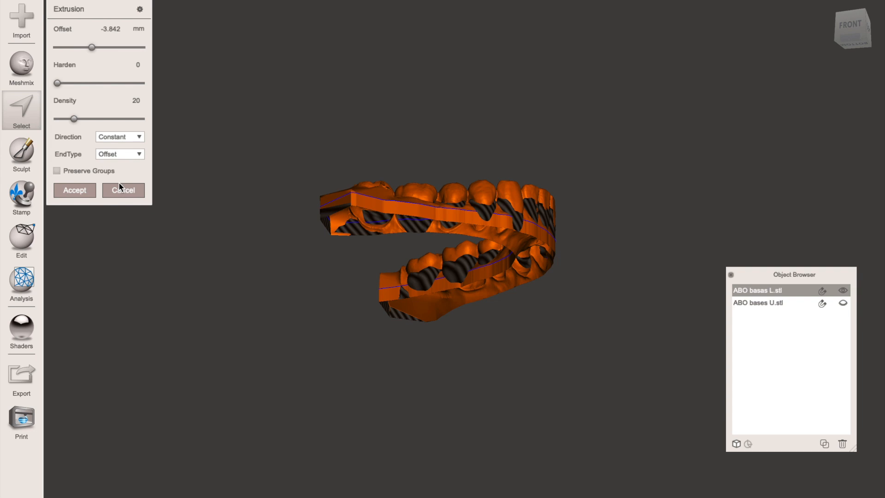
left_click(139, 155)
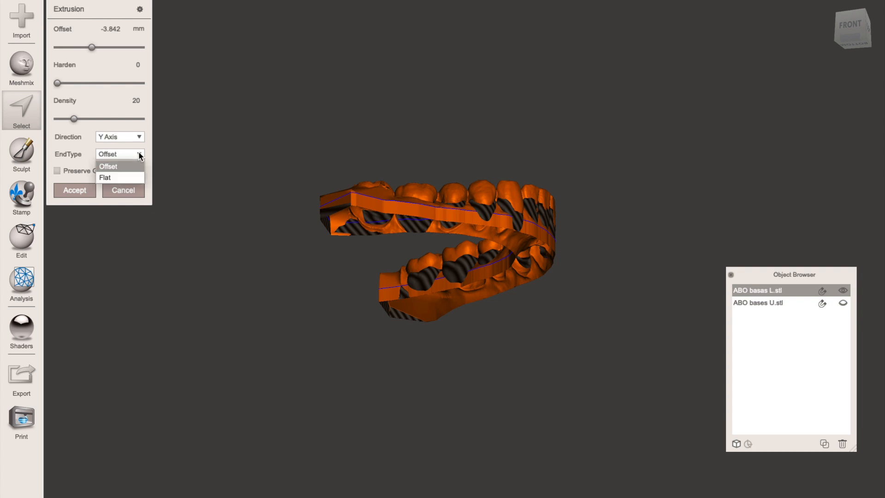
left_click(124, 177)
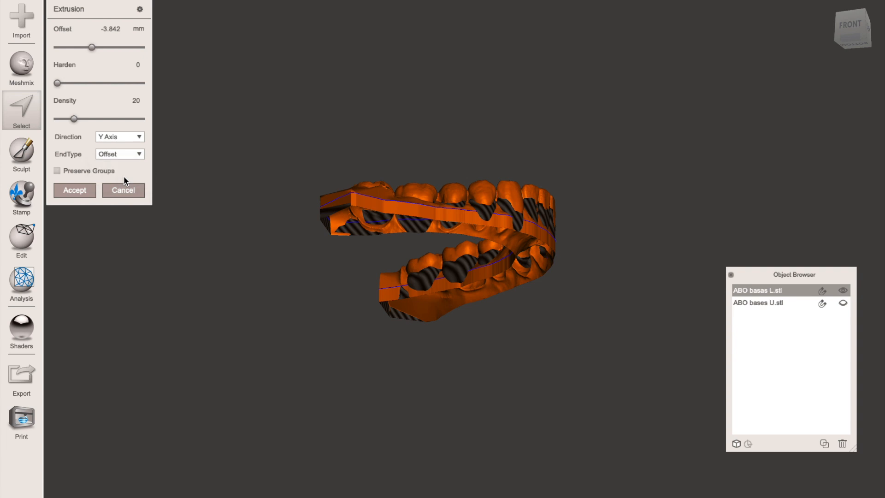
right_click_drag(449, 99, 454, 189)
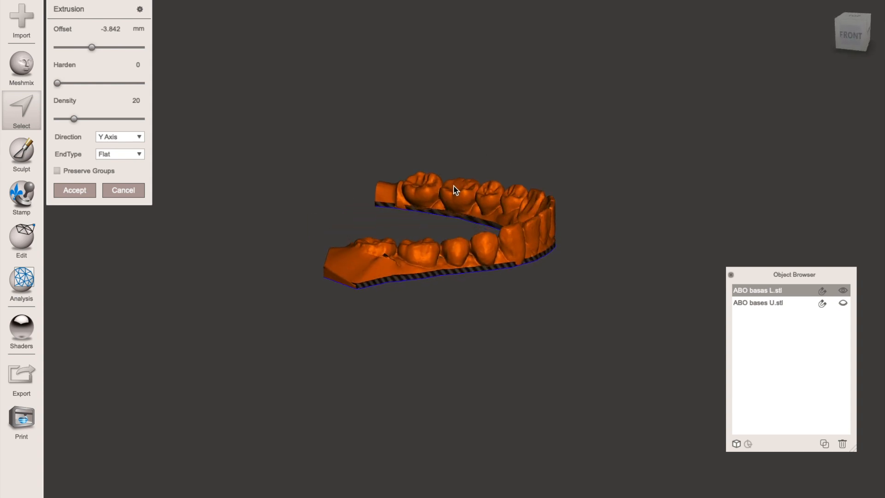
- Extrude the arch with an offset of -11.23 mm to form its flat base, and clear the selection
left_click_drag(90, 48, 77, 50)
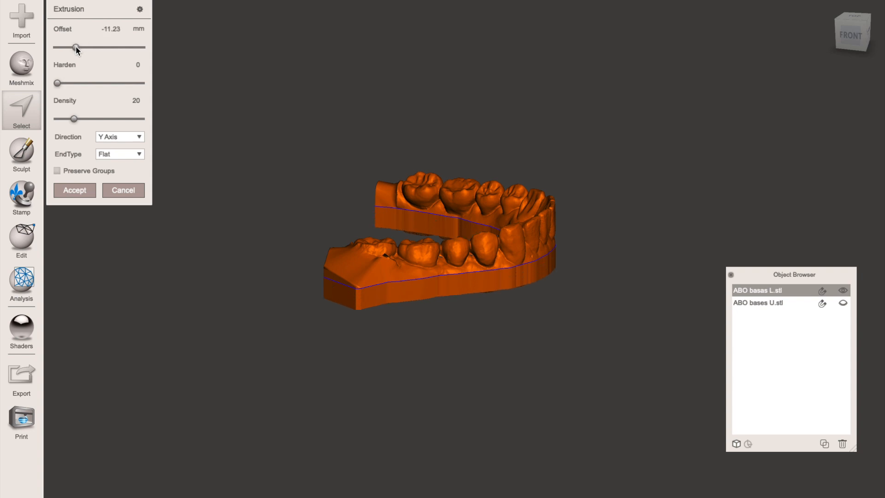
right_click_drag(569, 144, 430, 223)
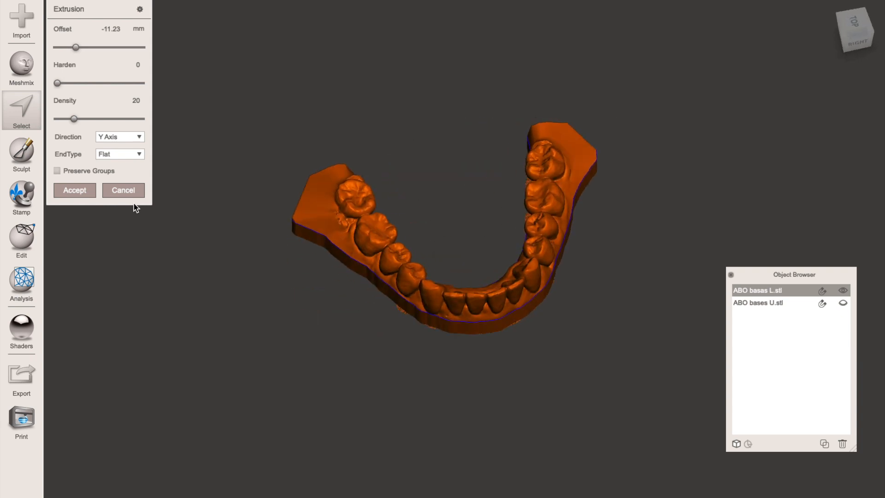
left_click(69, 192)
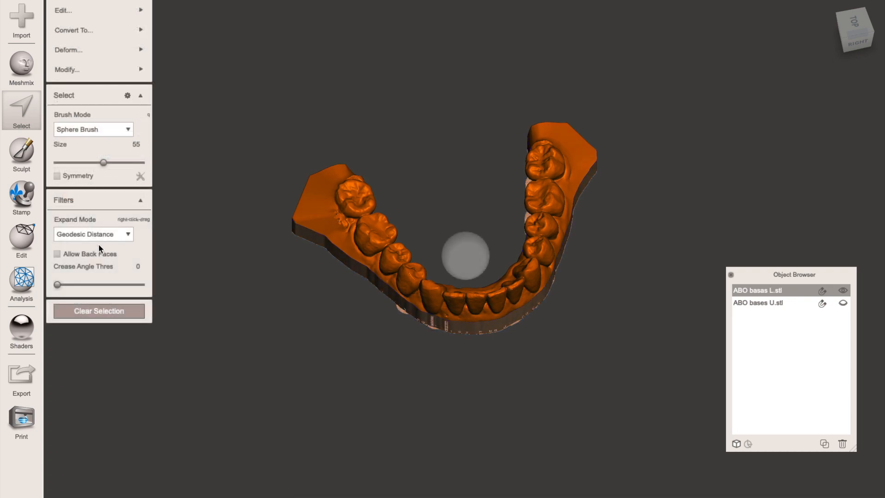
left_click(107, 311)
- Start a Plane Cut with Remeshed Fill, turn the plane vertical and move it to the outer side of the patient's right molars
right_click_drag(209, 295, 179, 332)
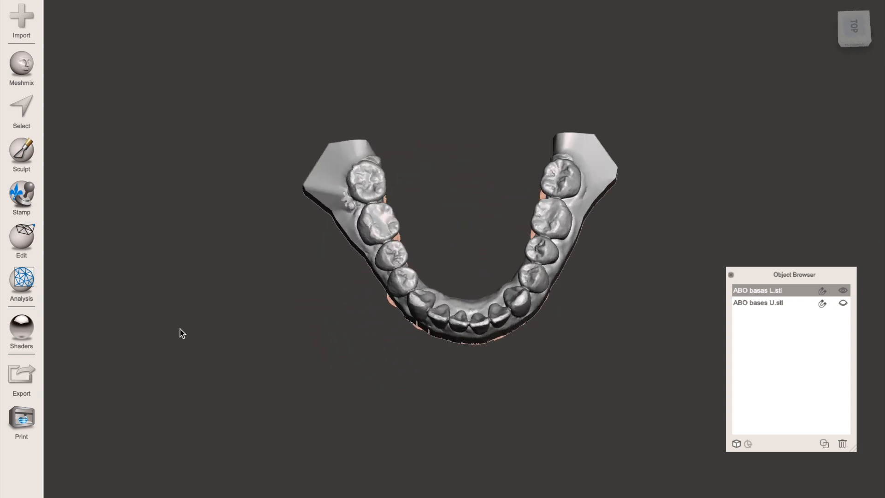
left_click(25, 242)
left_click(92, 109)
right_click_drag(502, 256, 485, 128)
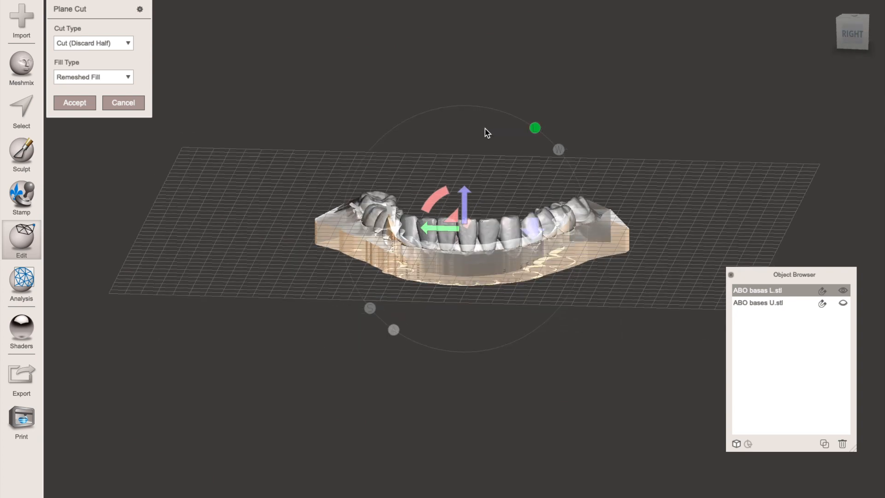
left_click(435, 198)
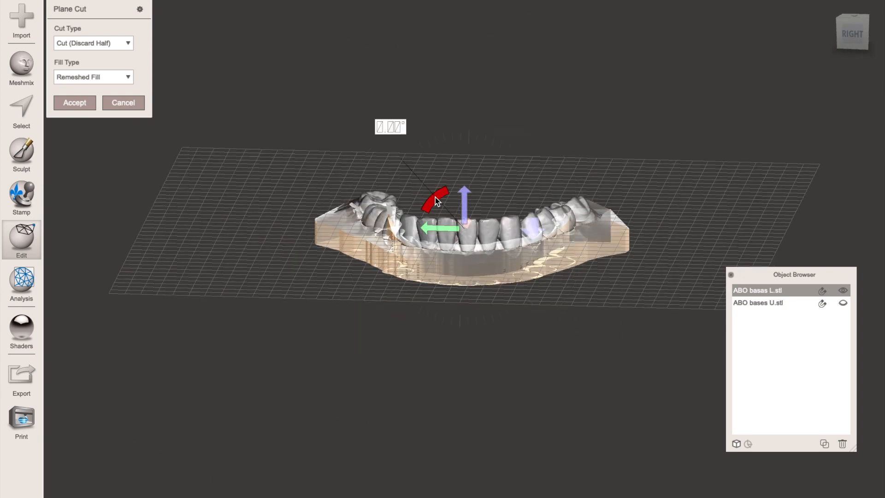
left_click_drag(408, 160, 414, 150)
left_click_drag(411, 150, 533, 168)
right_click_drag(652, 173, 667, 264)
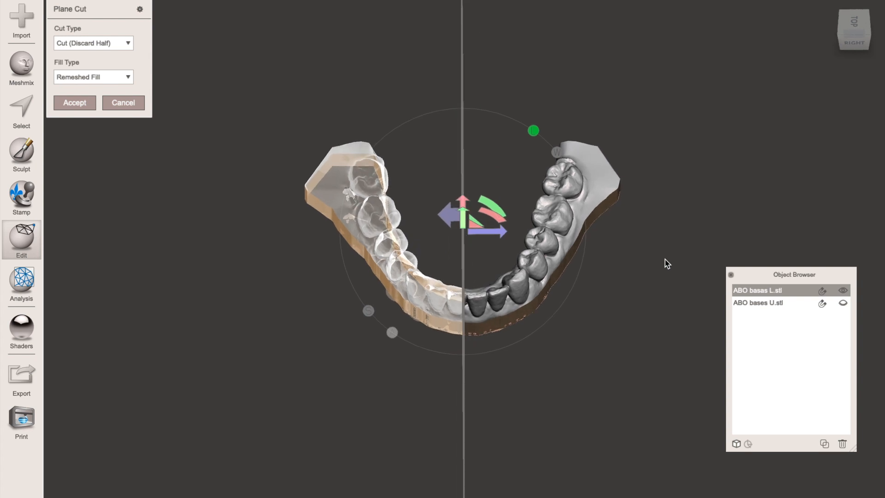
left_click_drag(494, 231, 375, 241)
right_click_drag(501, 249, 500, 267)
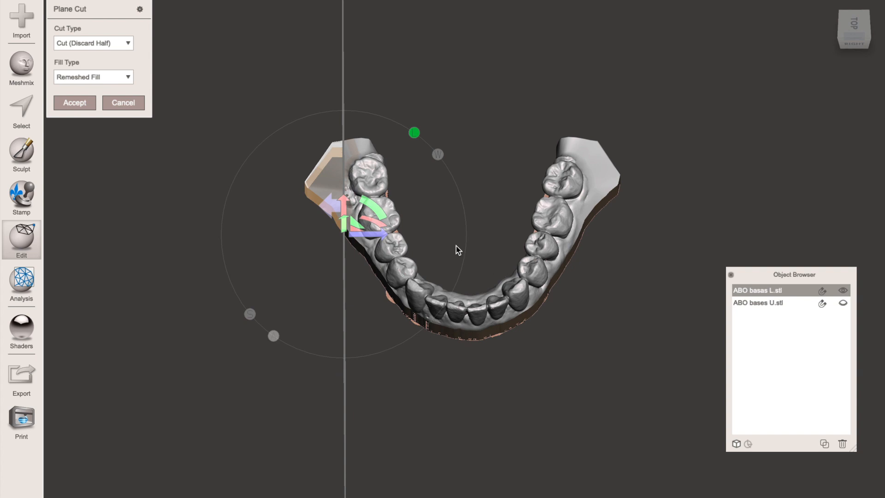
- Angle and shift the vertical plane along the outer side of the right molars, and apply the cut to trim the protruding base corner
left_click_drag(377, 212, 370, 209)
right_click_drag(477, 217, 453, 222)
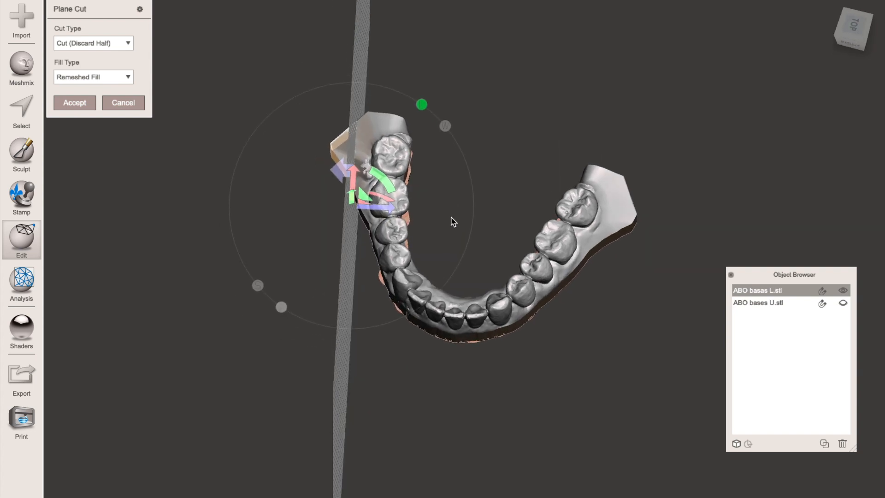
left_click_drag(364, 197, 368, 196)
left_click_drag(373, 211, 380, 209)
right_click_drag(470, 195, 674, 150)
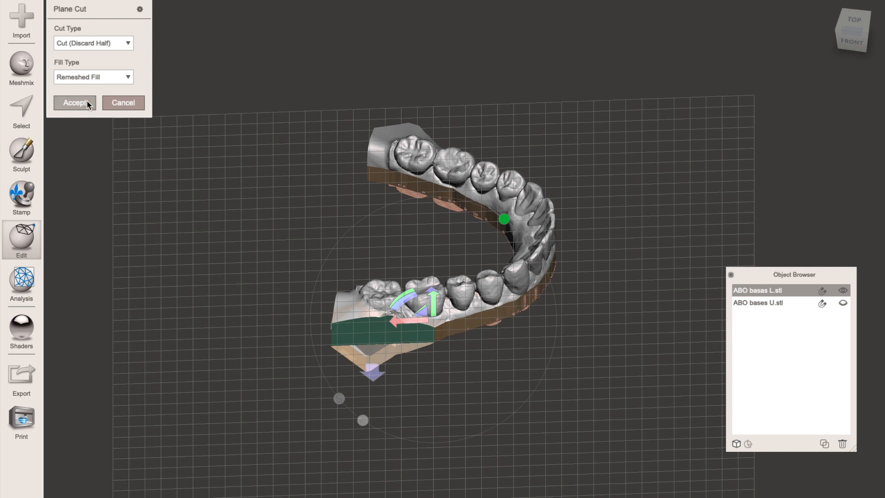
right_click_drag(471, 294, 422, 289)
left_click_drag(408, 283, 410, 297)
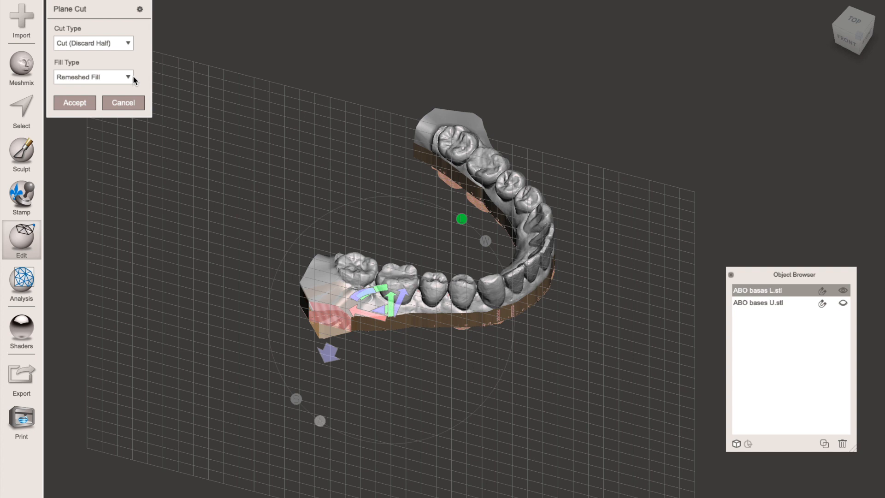
left_click_drag(399, 298, 410, 292)
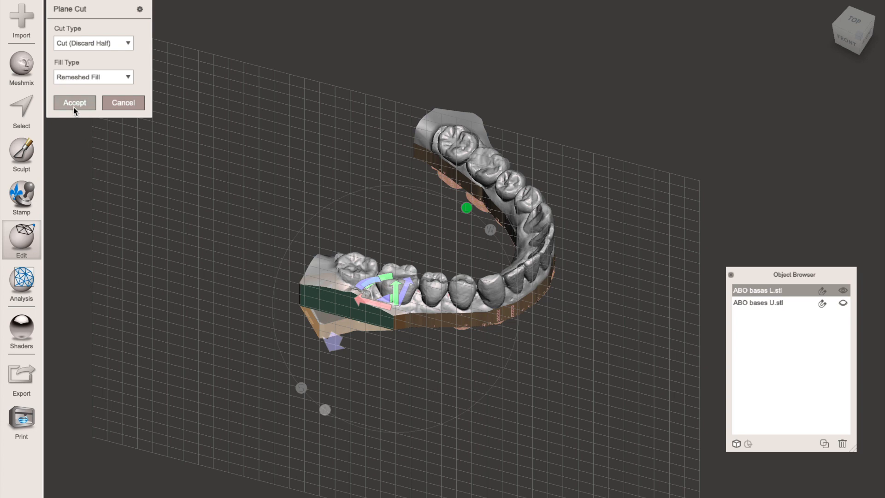
- Trim the protruding base corner beside the molars on the opposite side of the arch with another vertical Plane Cut
right_click_drag(549, 365, 396, 295)
left_click(95, 109)
right_click_drag(505, 388, 495, 313)
left_click_drag(446, 201, 406, 291)
right_click_drag(674, 253, 676, 314)
left_click_drag(445, 207, 546, 231)
right_click_drag(547, 231, 262, 118)
left_click(81, 105)
right_click_drag(590, 207, 472, 267)
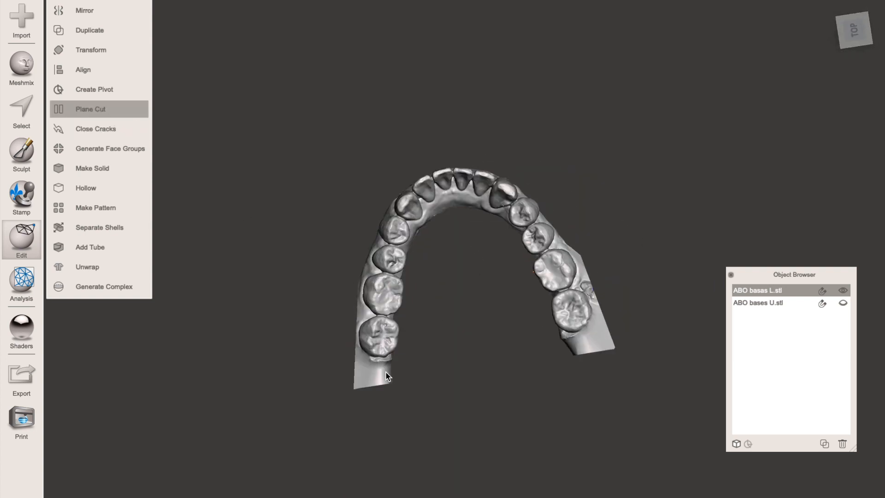
- Start a Plane Cut with Remeshed Fill on the lower arch and turn the plane vertical behind the last molars on both sides
right_click_drag(435, 369, 568, 257)
left_click_drag(511, 207, 572, 277)
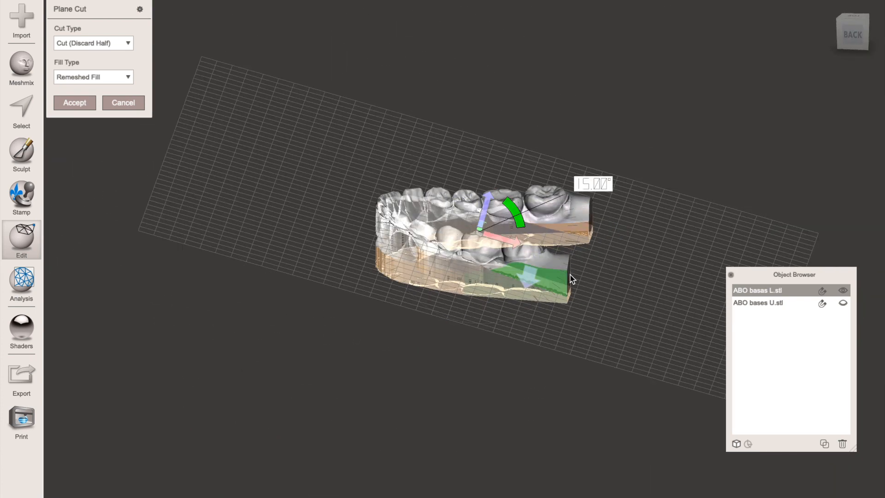
left_click_drag(520, 306, 539, 300)
right_click_drag(613, 217, 619, 270)
left_click_drag(504, 239, 585, 243)
right_click_drag(676, 201, 772, 188)
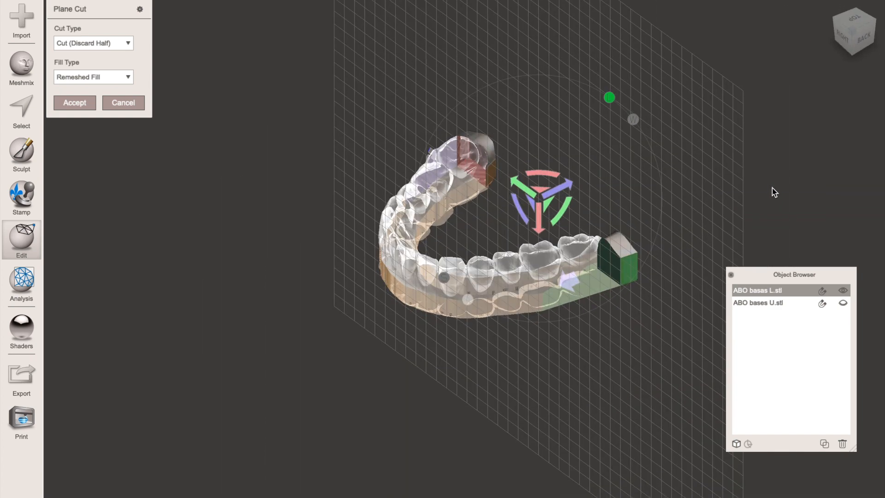
- Shift the vertical plane along the arch's back ends, flip the side to keep, and apply the cut to trim both ends
left_click_drag(558, 189, 571, 184)
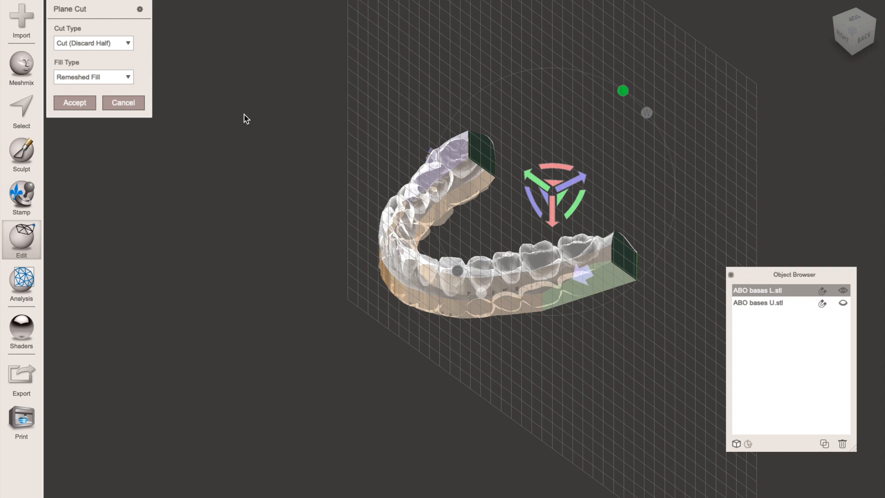
right_click_drag(711, 188, 662, 178)
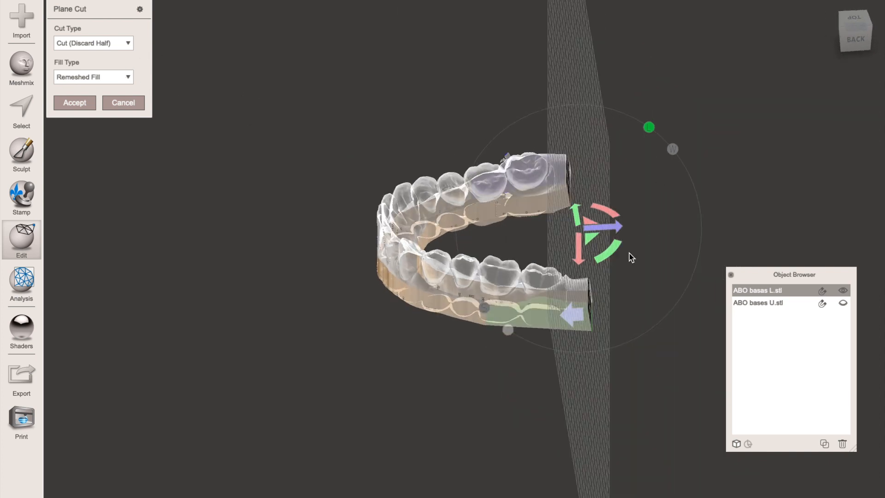
left_click(576, 314)
right_click_drag(718, 253, 593, 232)
mouse_move(522, 267)
left_mouse_down()
mouse_move(504, 265)
mouse_move(525, 271)
left_mouse_up()
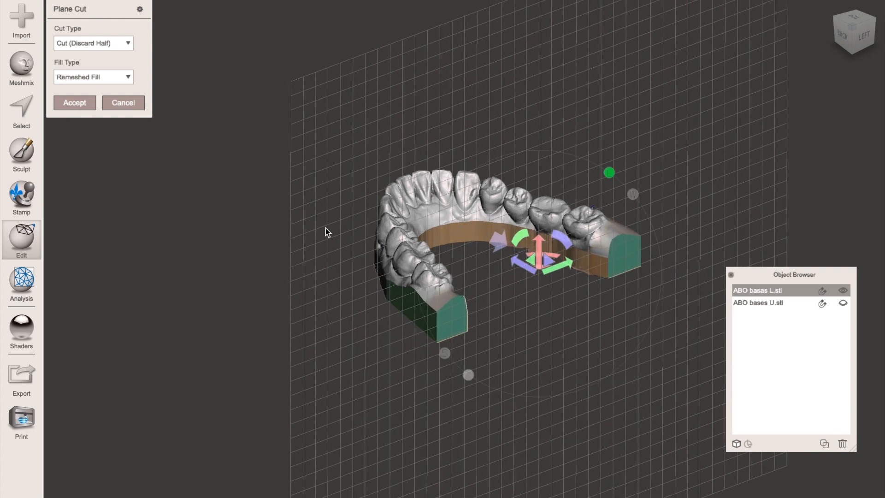
left_click(73, 103)
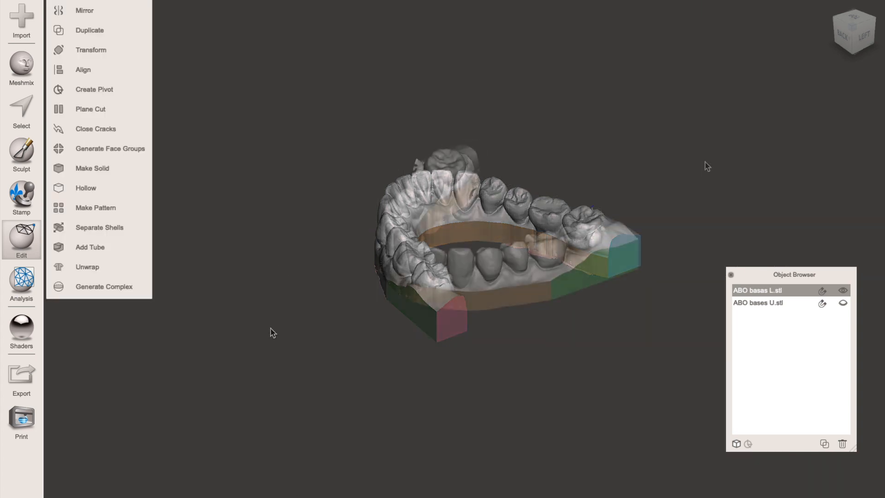
- Show and activate ABO bases U.stl, and hide the lower model so only the upper one is displayed
left_click(840, 302, "shift")
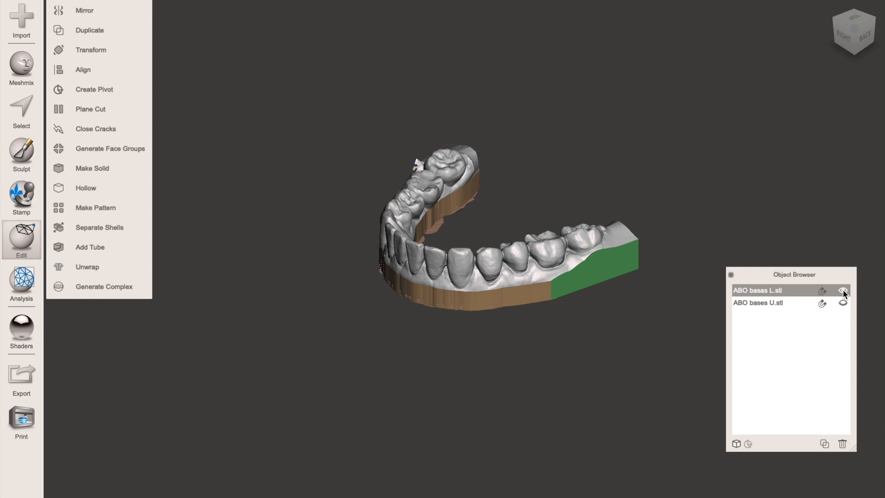
left_click(768, 303)
right_click_drag(547, 333, 575, 250)
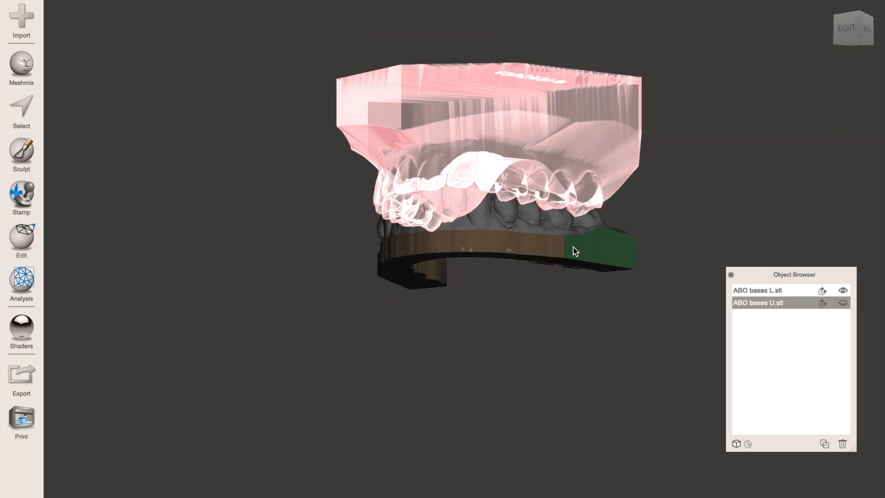
left_click(822, 303)
right_click_drag(648, 238, 465, 259)
left_click(842, 290)
right_click_drag(578, 353, 632, 301)
middle_click_drag(549, 208, 526, 358)
right_click_drag(527, 358, 633, 309)
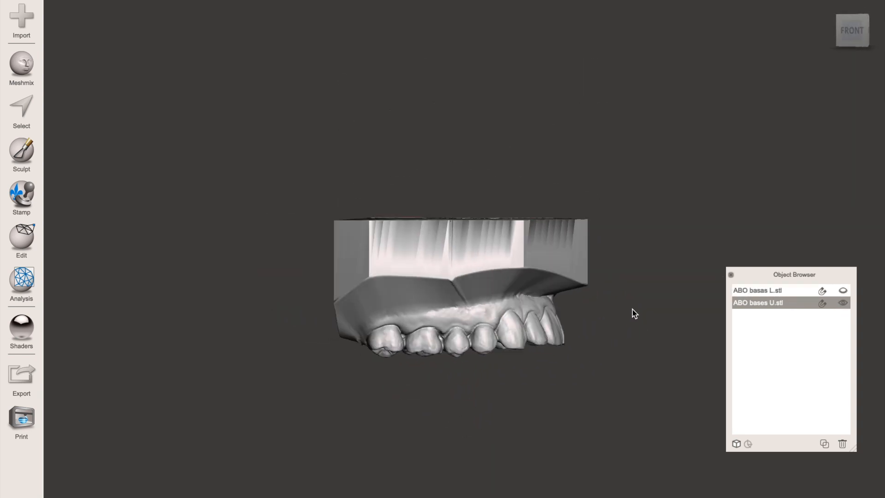
- Tilt the upper model slightly with Transform so its teeth line up with a horizontal cut, and apply the rotation
key("t")
left_click_drag(499, 254, 466, 302)
left_click(75, 282)
- Cut the base off the upper model with a horizontal Plane Cut just above the teeth, leaving the cut unfilled
left_click(26, 240)
left_click(91, 108)
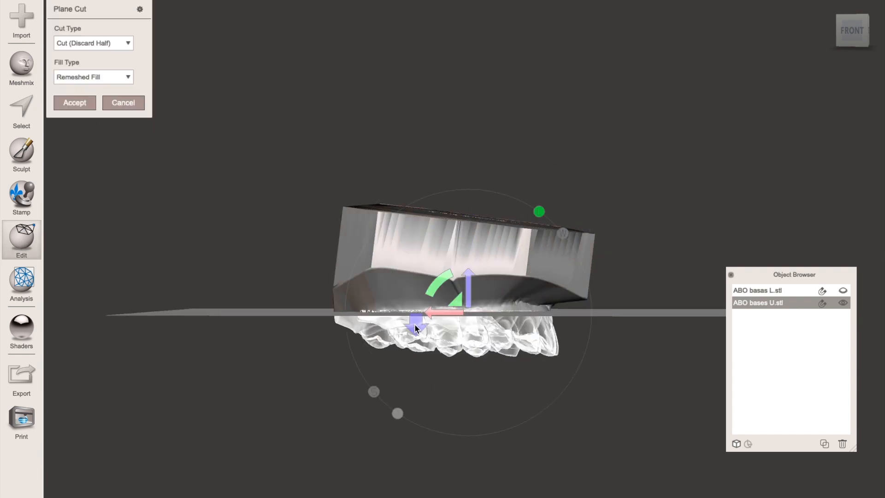
right_click_drag(674, 266, 583, 292)
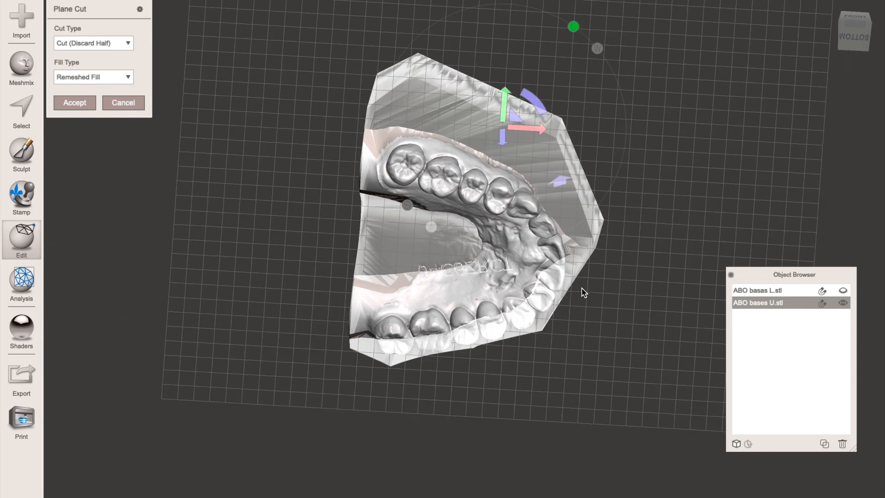
left_click(109, 76)
left_click(67, 90)
left_click(72, 103)
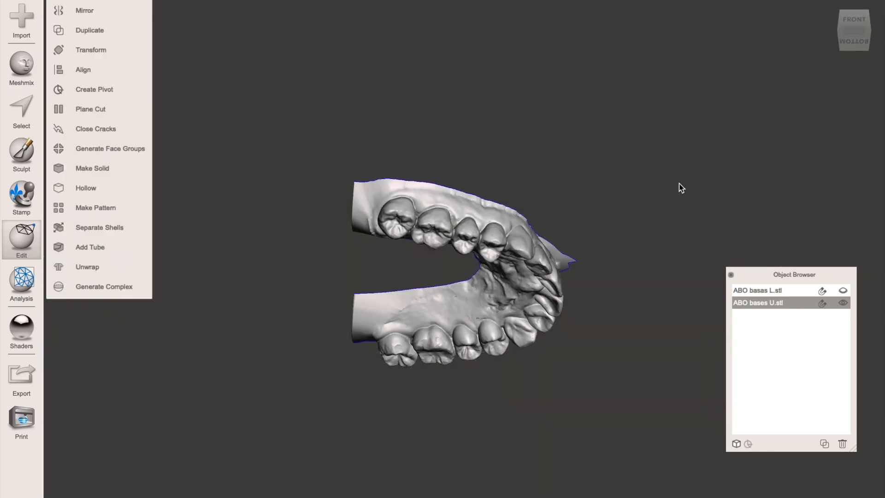
- Lasso the inner palatal strip along the whole upper arch and delete it to leave a narrow horseshoe
right_click_drag(681, 188, 480, 103)
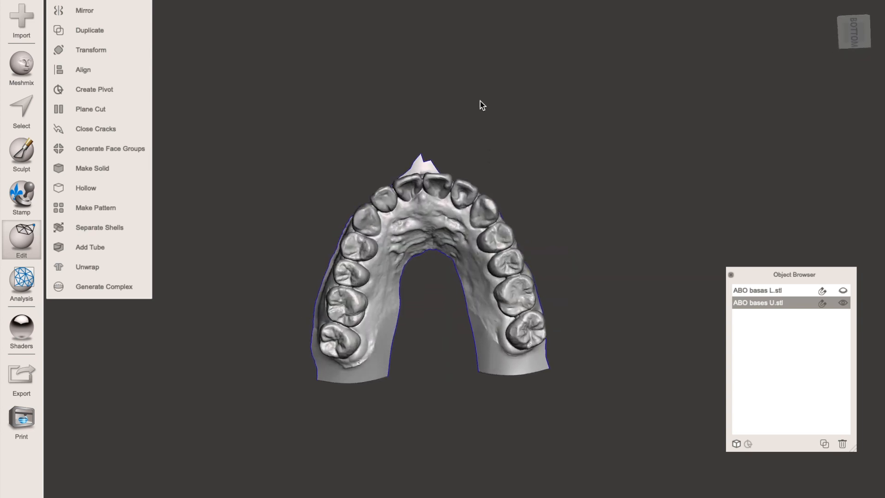
left_click(21, 151)
left_click(20, 106)
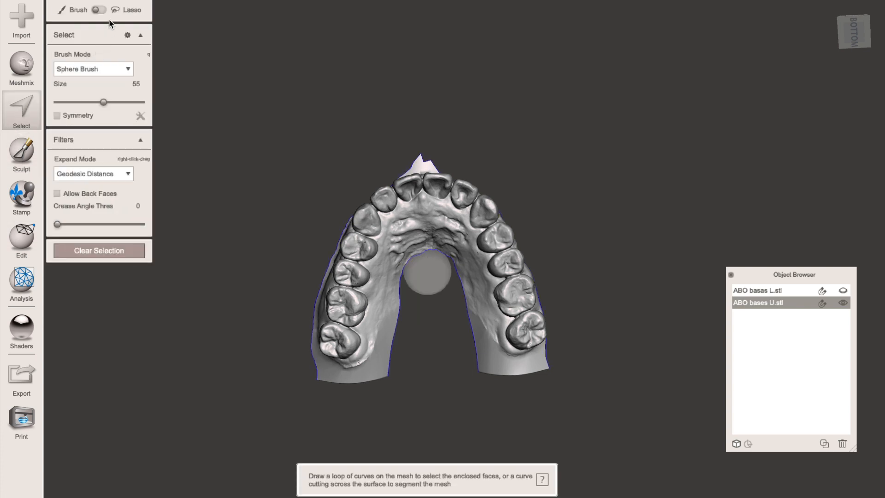
left_click(99, 10)
left_click_drag(504, 395, 480, 284)
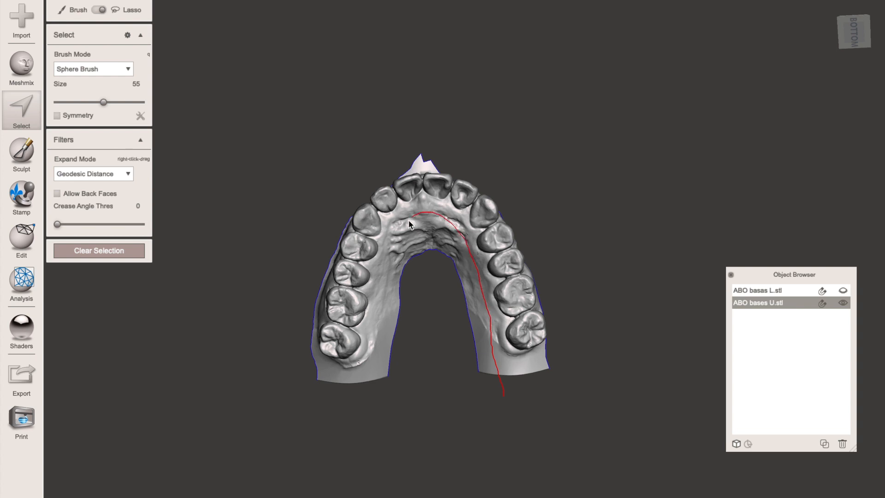
left_click_drag(399, 241, 387, 268)
left_click_drag(501, 394, 501, 394)
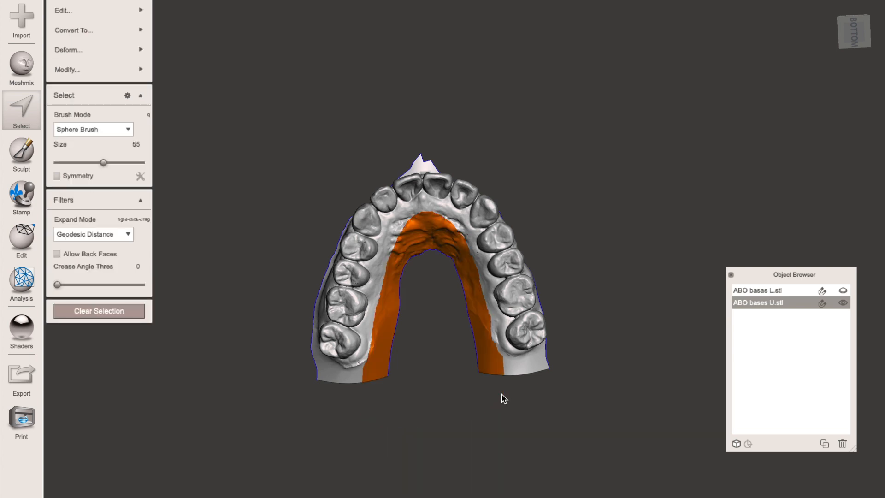
key("Delete")
- Lasso and delete the excess gum spike above the upper front teeth, including the remaining bump
right_click_drag(430, 337, 418, 203)
left_click(101, 10)
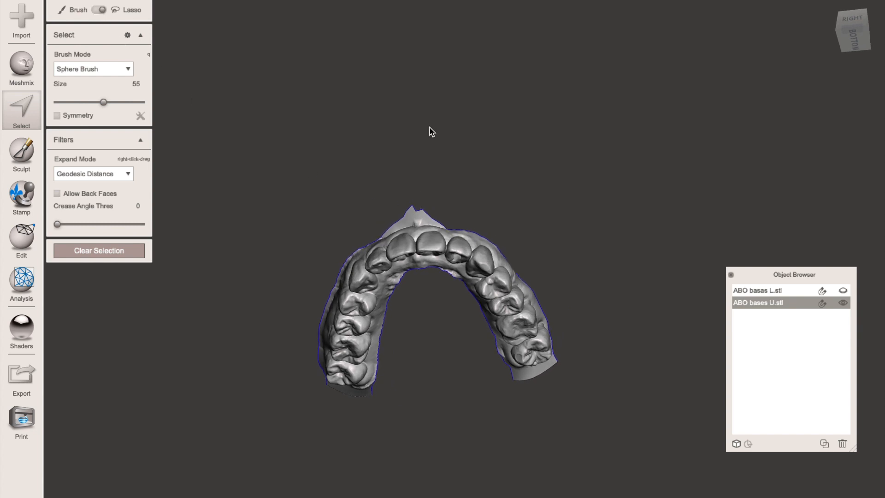
left_click_drag(439, 228, 405, 197)
mouse_move(405, 197)
right_mouse_down()
mouse_move(522, 244)
mouse_move(445, 278)
right_mouse_up()
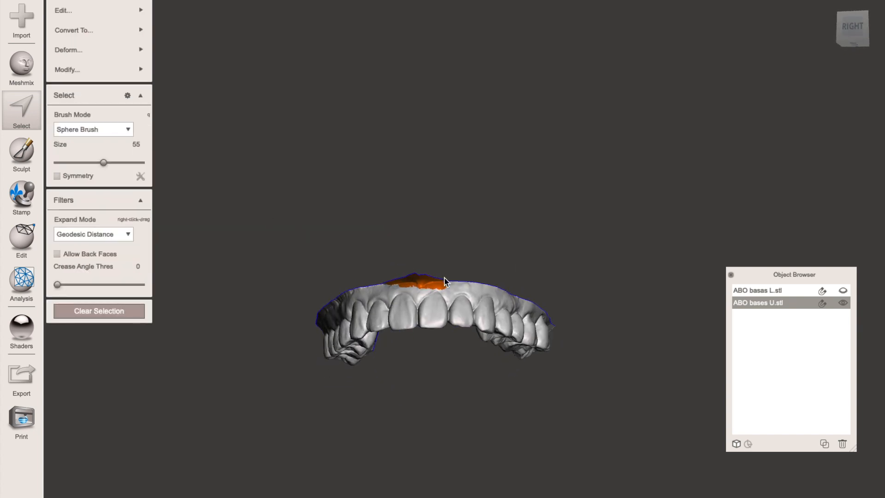
right_click_drag(402, 300, 555, 107)
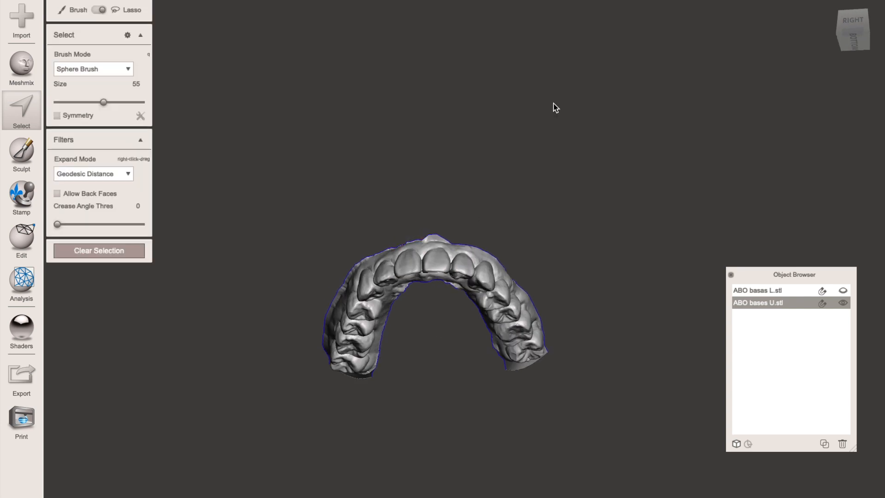
left_click_drag(454, 241, 492, 221)
mouse_move(492, 220)
right_mouse_down()
mouse_move(526, 265)
mouse_move(534, 312)
mouse_move(556, 159)
mouse_move(460, 98)
mouse_move(469, 277)
right_mouse_up()
key("Escape")
- Extrude the whole upper arch along the Y Axis with a Flat end and an offset of 12.603 mm to form its base
key("super+a")
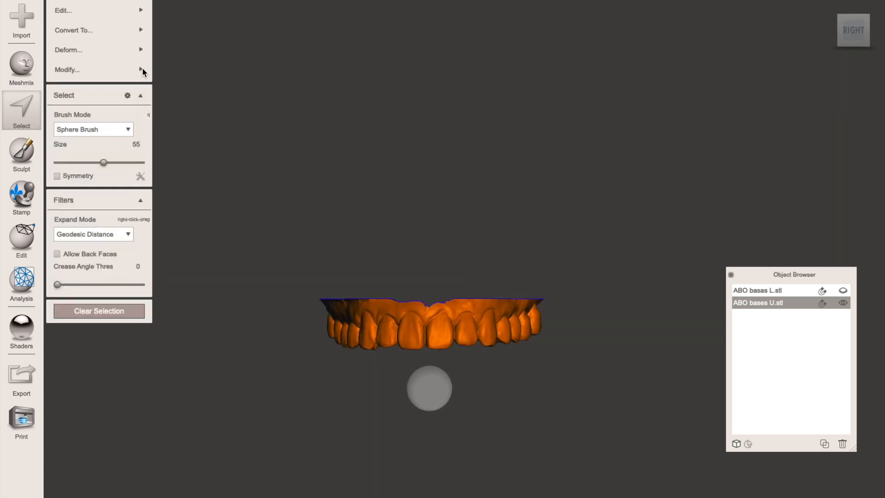
key("d")
right_click_drag(239, 249, 318, 276)
mouse_move(100, 47)
left_mouse_down()
mouse_move(90, 48)
mouse_move(114, 45)
left_mouse_up()
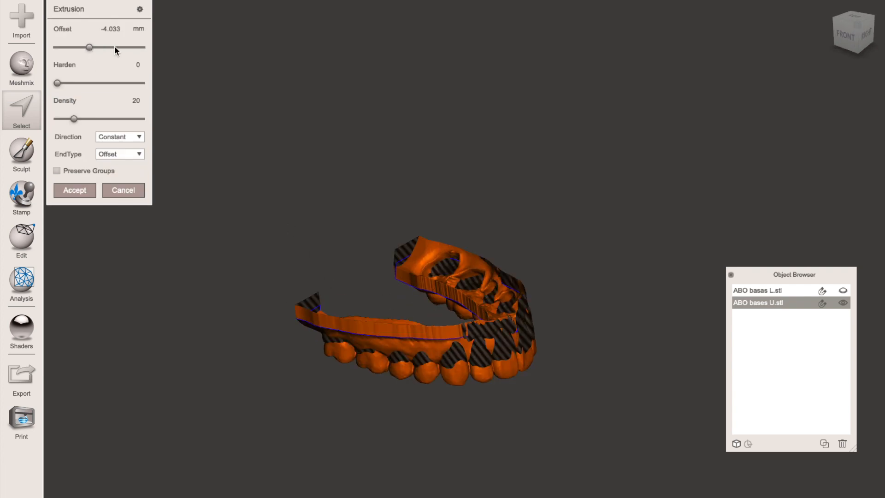
left_click(120, 137)
left_click(110, 183)
right_click_drag(214, 297, 231, 259)
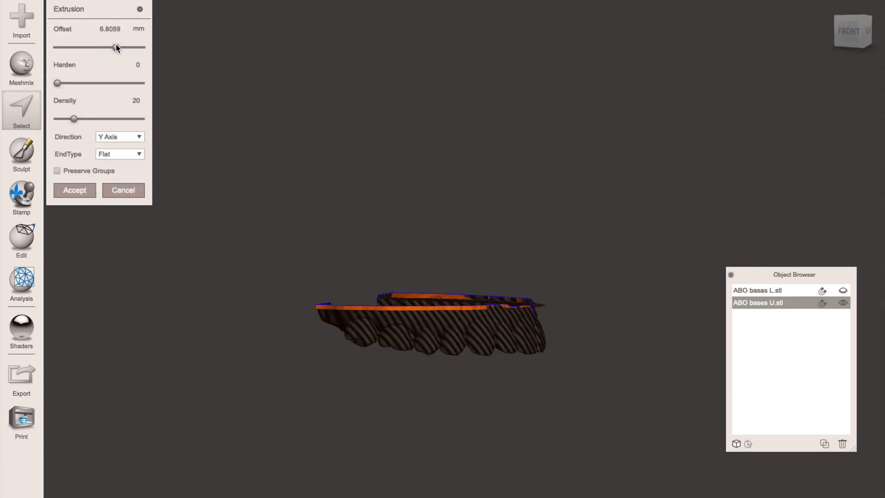
left_click_drag(116, 46, 129, 47)
right_click_drag(359, 130, 463, 225)
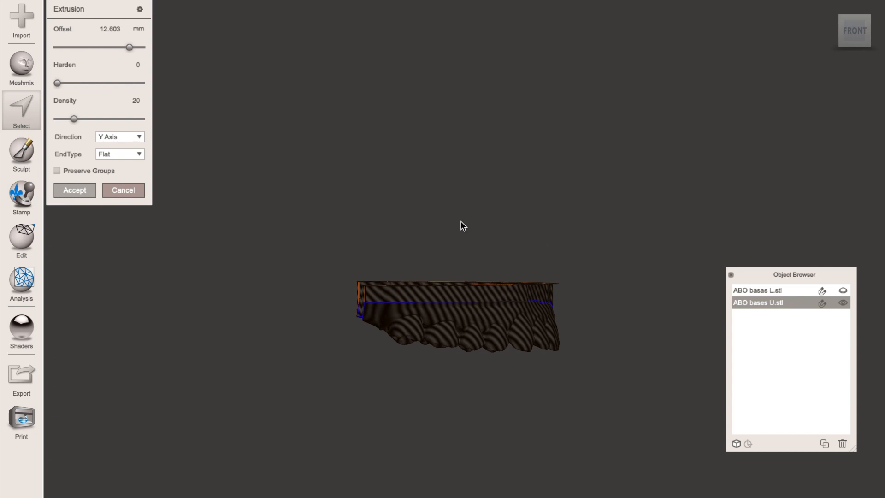
key("Return")
- Flip the normals of the entire extruded upper arch
right_click_drag(640, 179, 466, 166)
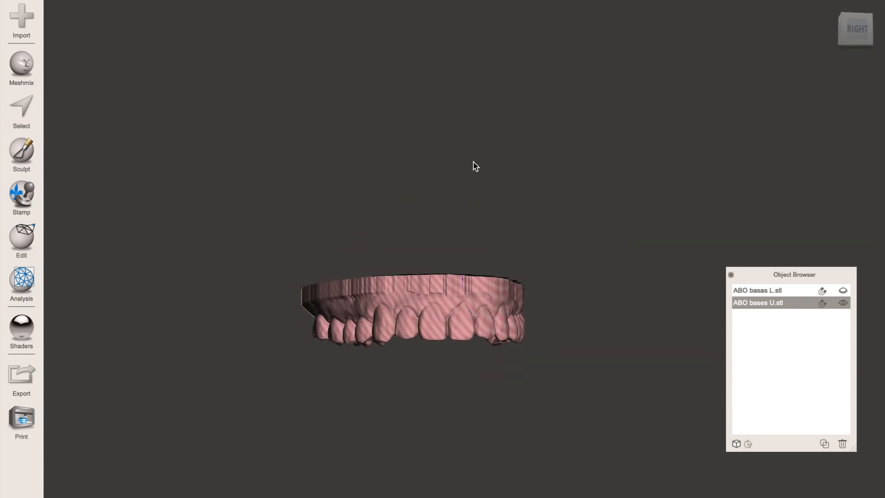
left_click(22, 109)
left_click(19, 242)
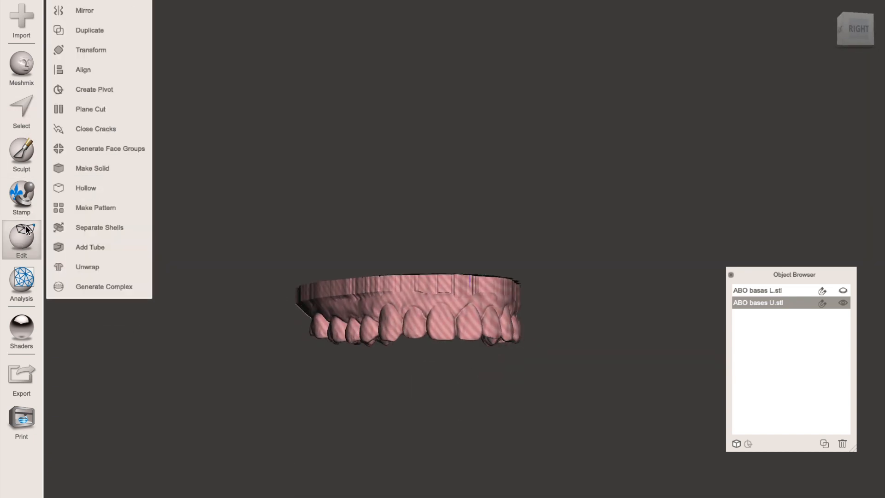
left_click(25, 106)
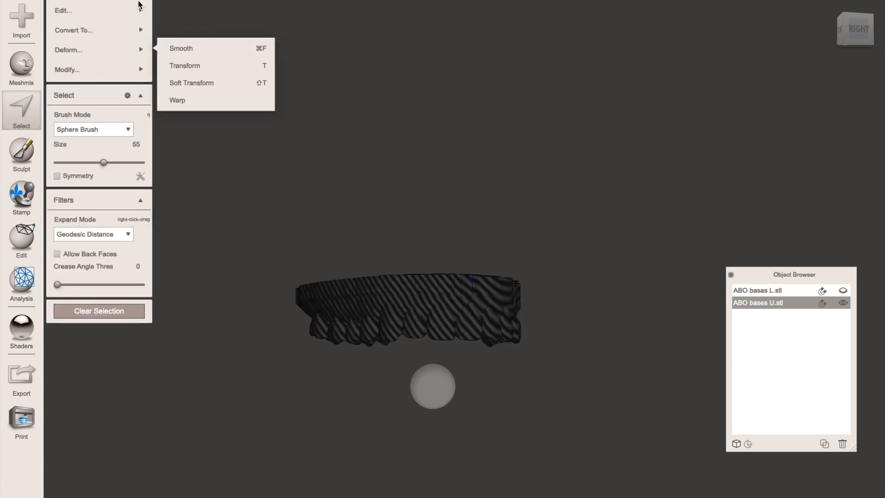
mouse_move(139, 8)
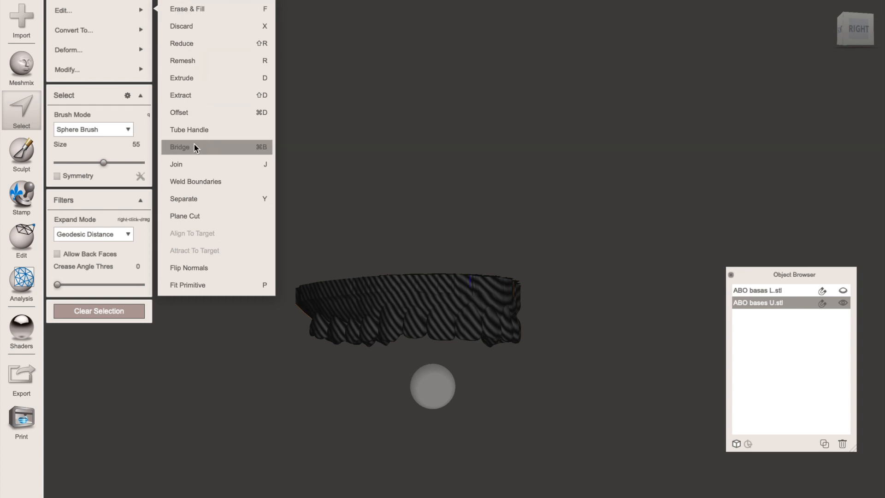
left_click(190, 272)
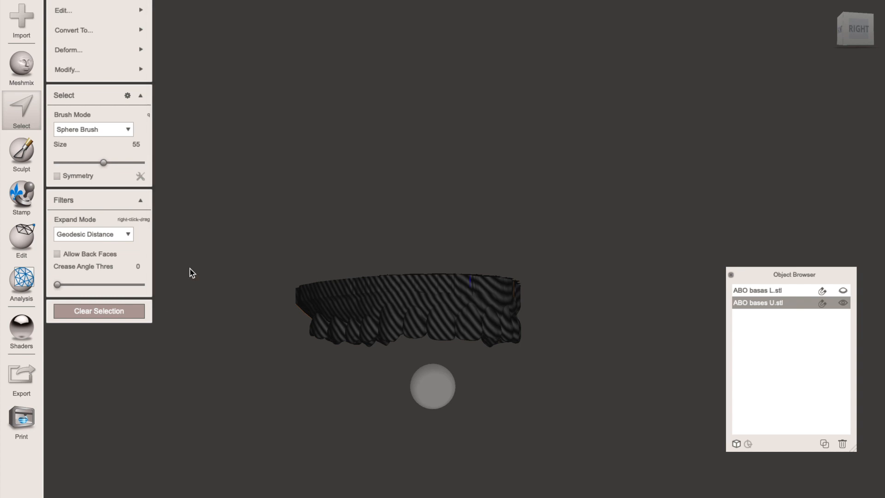
- Trim the extruded upper arch with another Plane Cut, and show the lower model again
right_click_drag(495, 210, 258, 101)
left_click(25, 228)
left_click(83, 109)
right_click_drag(407, 360, 368, 277)
left_click(74, 103)
right_click_drag(569, 154, 581, 258)
left_click(843, 291)
right_click_drag(640, 277, 507, 270)
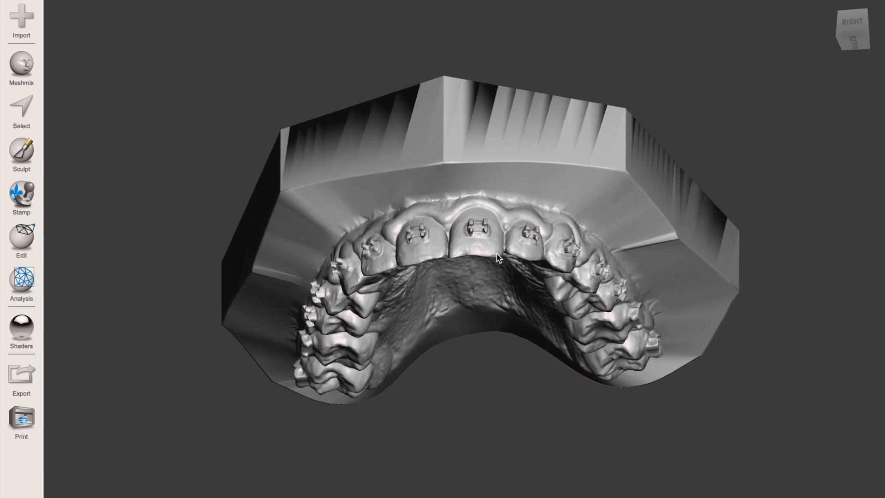
- Lasso the bracket on the patient's right upper central incisor, replace it with Erase & Fill using Smooth MVC, and clear the selection
scroll(498, 258, "up", 5)
right_click_drag(498, 258, 722, 277)
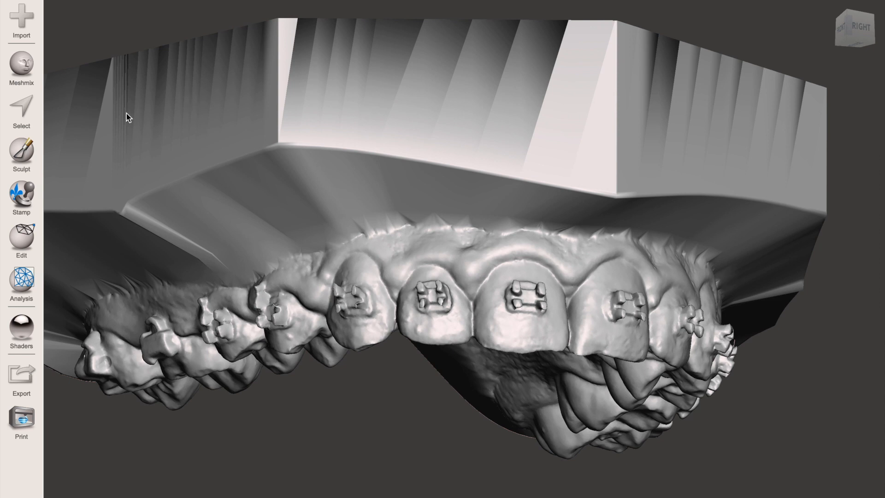
left_click(29, 106)
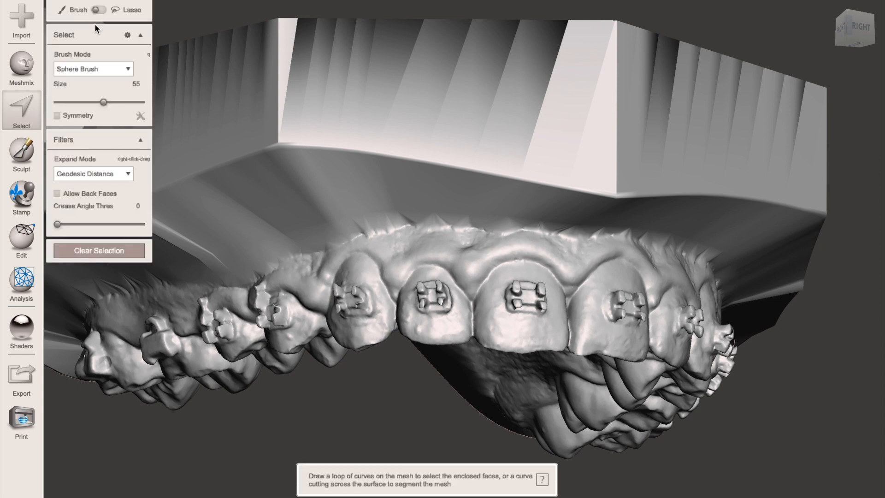
left_click(102, 10)
right_click_drag(537, 222, 505, 241)
scroll(505, 242, "up", 3)
scroll(505, 241, "up", 5)
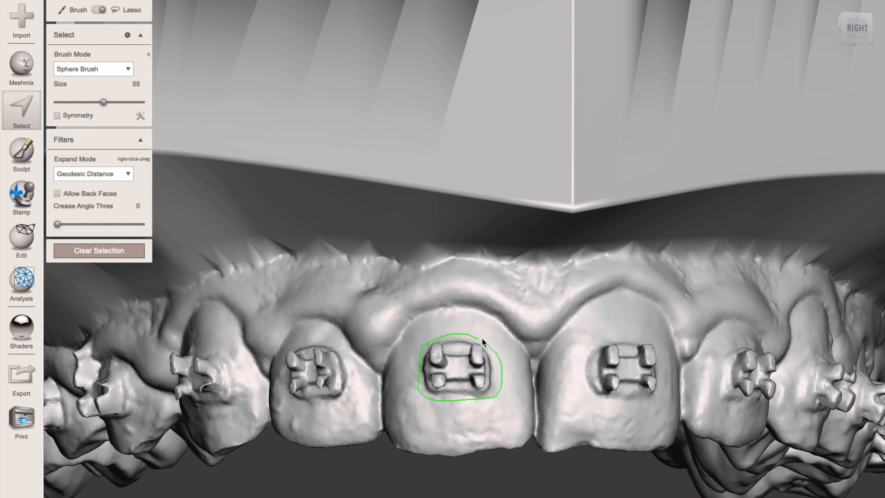
left_click_drag(472, 336, 472, 335)
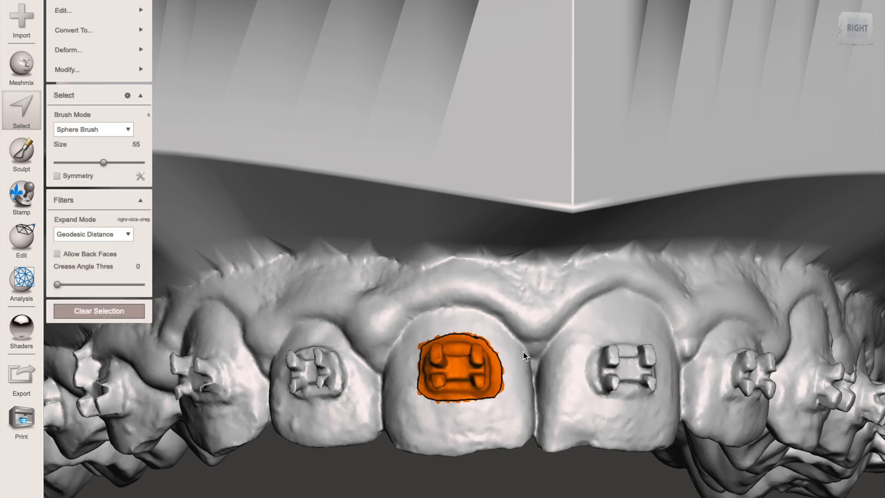
middle_click_drag(509, 398, 519, 350)
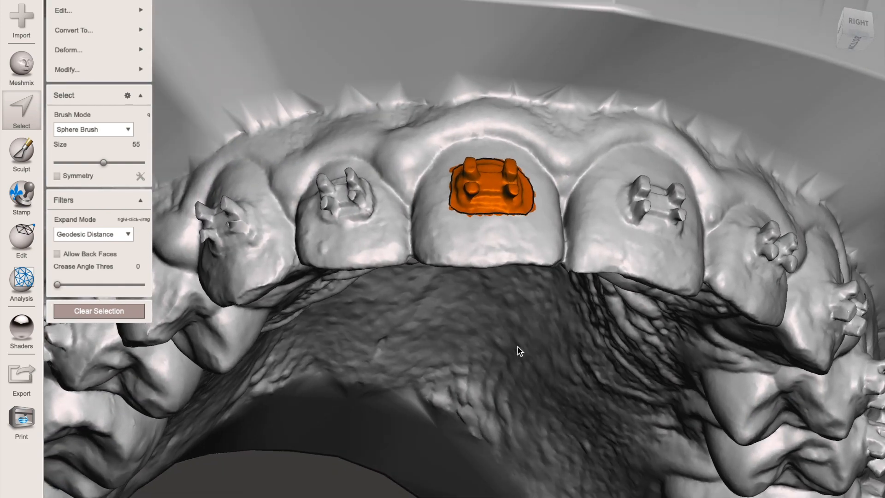
left_click(143, 15)
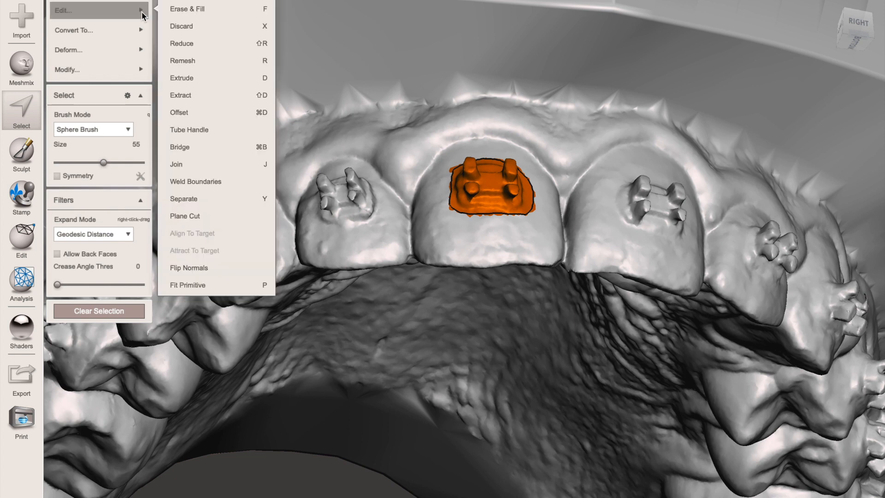
left_click(175, 13)
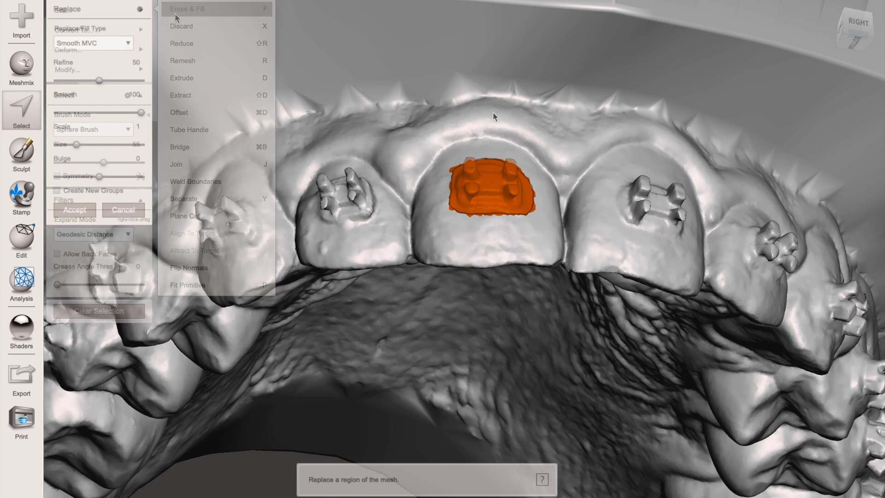
right_click_drag(540, 148, 453, 85)
middle_click_drag(389, 166, 428, 226)
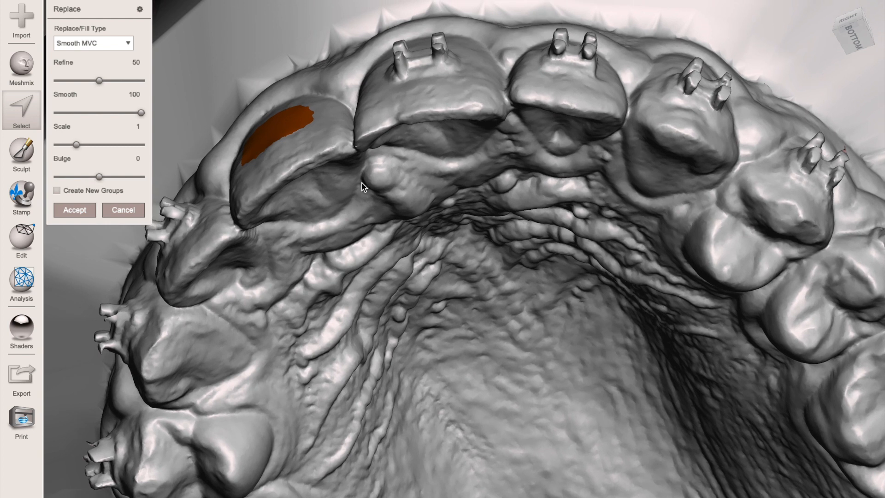
left_click(75, 210)
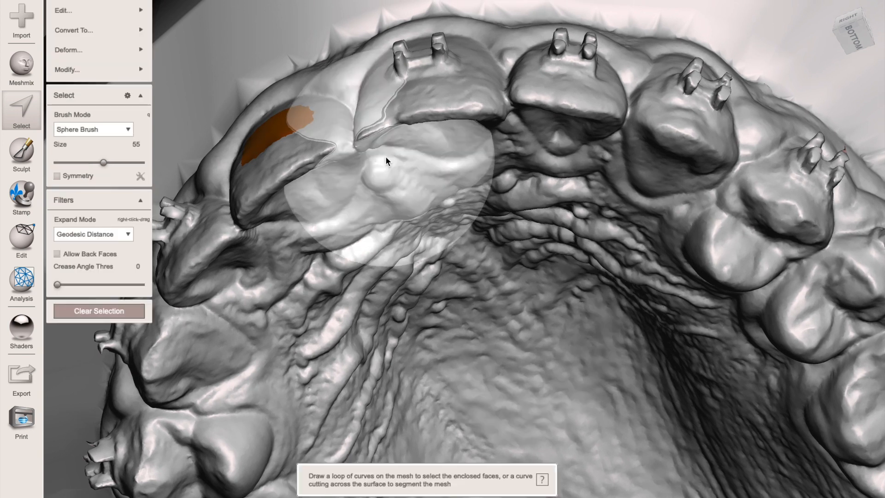
left_click(126, 311)
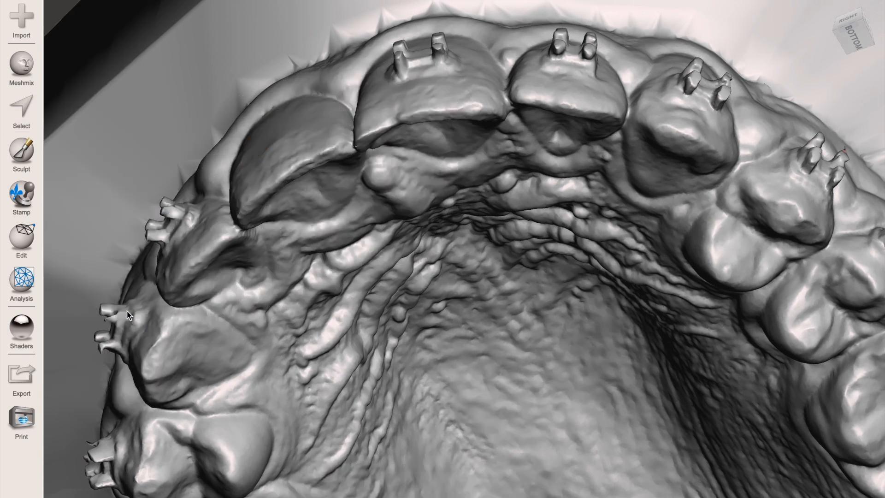
- Brush-select the bracket on the patient's left upper central incisor at size 25, apply Erase & Fill, and clear the selection
right_click_drag(384, 213, 409, 286)
right_click_drag(241, 148, 266, 161)
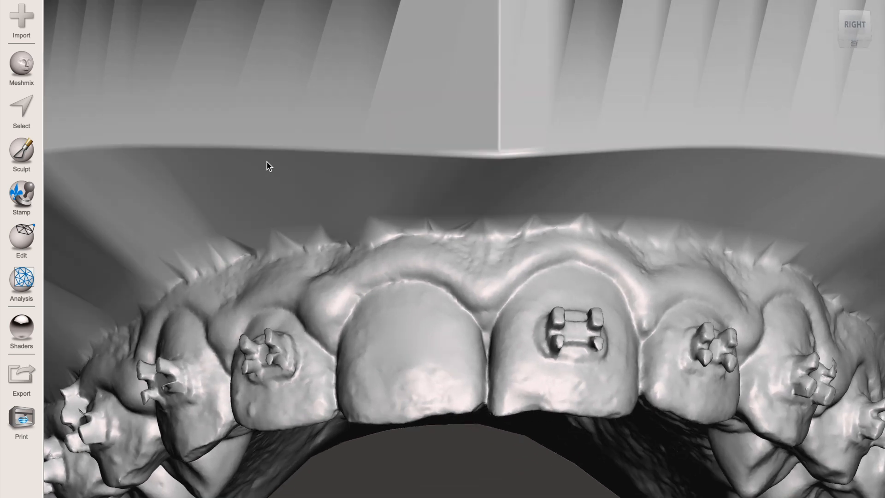
left_click(30, 94)
left_click_drag(107, 105, 67, 102)
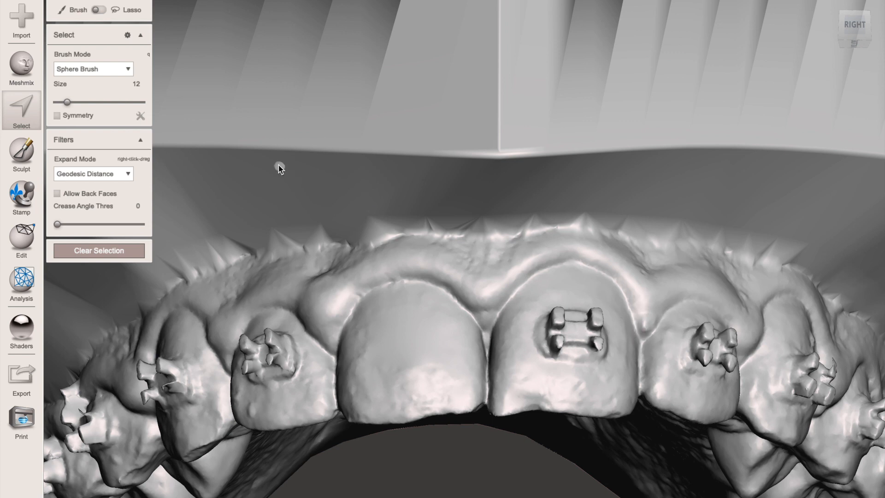
left_click_drag(69, 102, 77, 103)
left_click(567, 322)
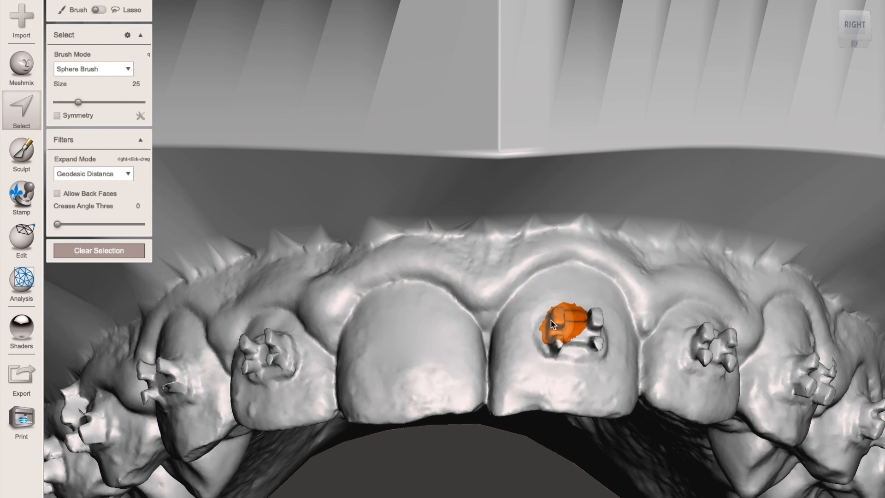
mouse_move(548, 317)
left_mouse_down()
mouse_move(550, 334)
mouse_move(593, 344)
left_mouse_up()
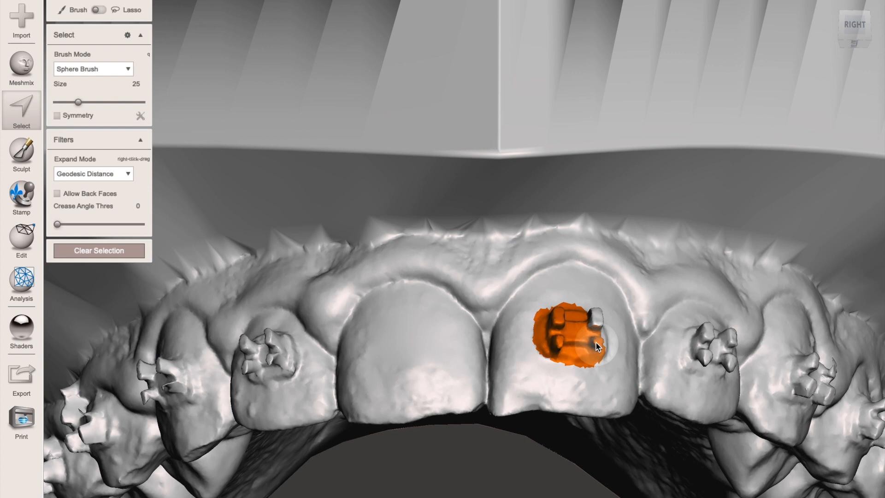
left_click_drag(603, 344, 593, 318)
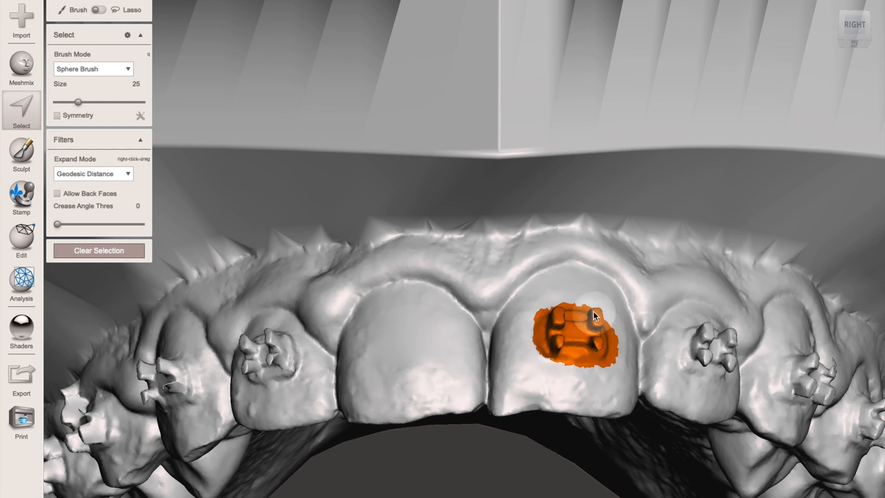
left_click_drag(601, 314, 601, 312)
right_click_drag(680, 294, 635, 317)
key("f")
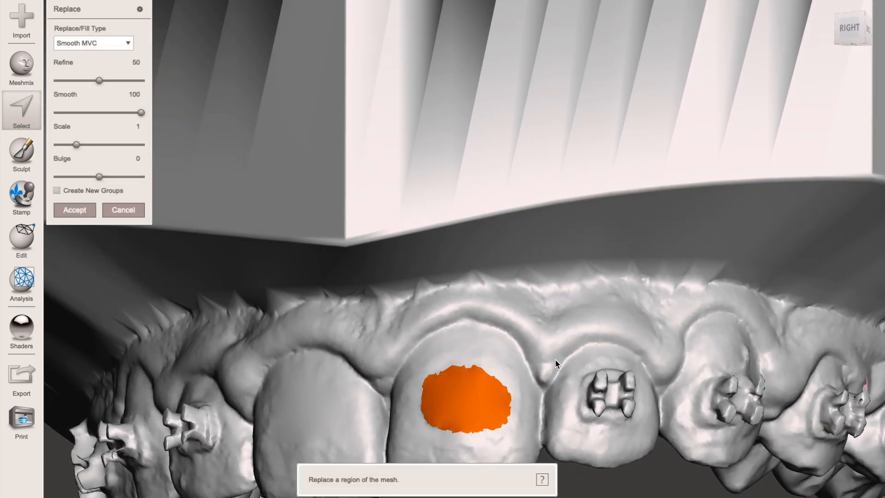
left_click(74, 210)
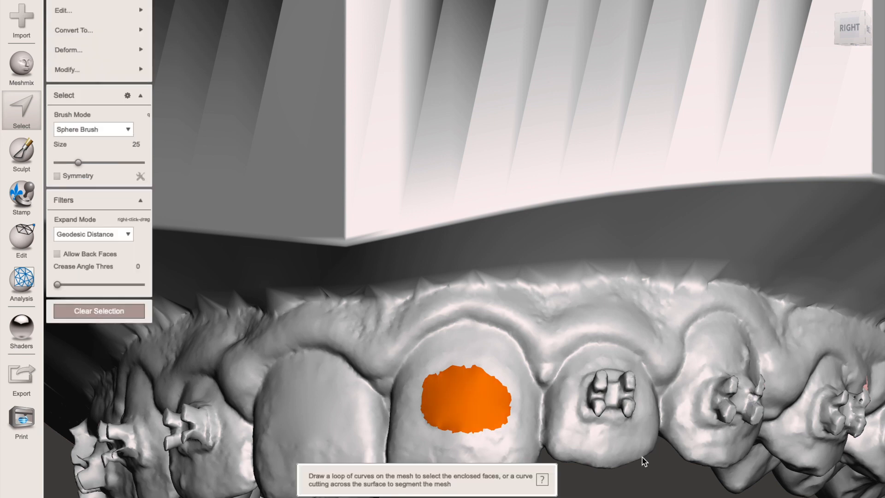
right_click_drag(665, 361, 618, 380)
left_click(88, 308)
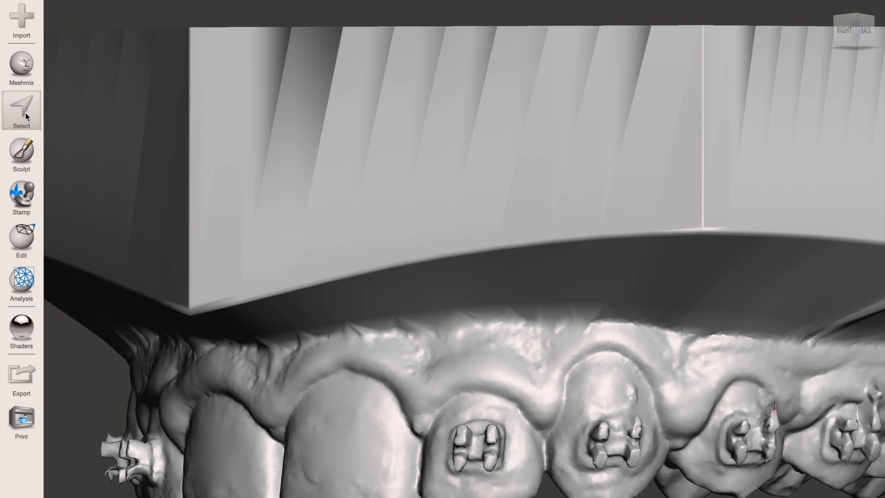
- Brush over the bracket on the patient's left upper lateral incisor, remove it with Erase & Fill, and clear the selection
left_click(25, 112)
middle_click_drag(571, 460, 598, 263)
left_click(491, 309)
mouse_move(482, 319)
left_mouse_down()
mouse_move(510, 336)
mouse_move(517, 312)
mouse_move(510, 312)
left_mouse_up()
key("f")
right_click_drag(510, 312, 565, 333)
left_click(32, 107)
left_click(88, 310)
- Lasso the bracket on the patient's left upper canine and replace it with Erase & Fill
left_click(25, 111)
left_click(102, 10)
left_click_drag(462, 307, 418, 275)
left_click_drag(391, 319, 456, 306)
key("f")
key("Return")
- Lasso the bracket on the patient's left upper first premolar, replace it with a Smooth MVC Erase & Fill, and clear the selection
left_click(25, 106)
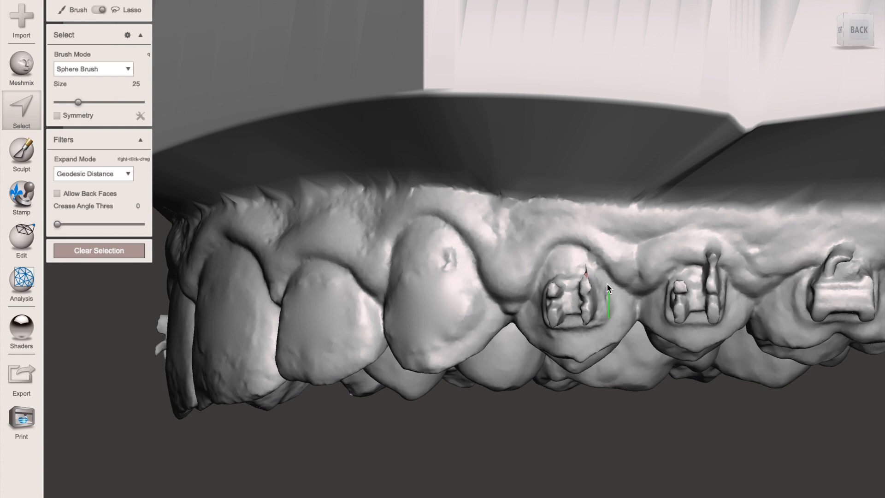
left_click_drag(552, 275, 542, 283)
left_click_drag(608, 312, 607, 311)
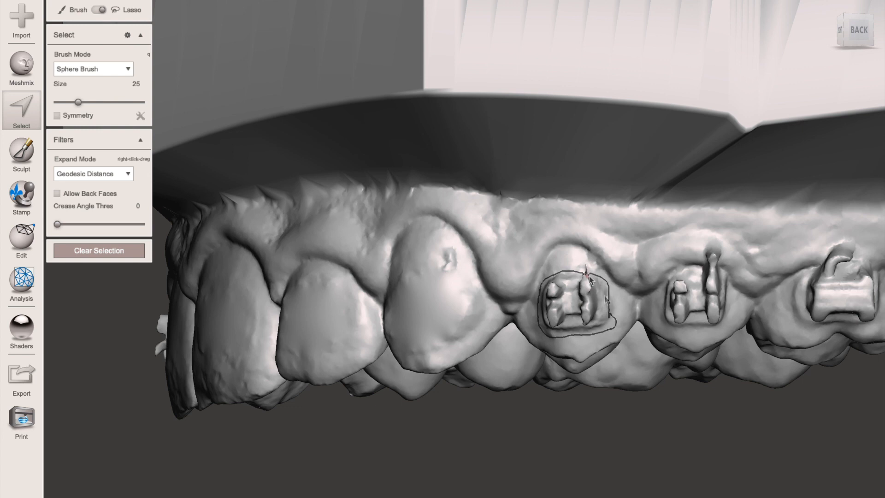
mouse_move(607, 295)
left_mouse_down()
mouse_move(594, 266)
mouse_move(559, 272)
mouse_move(543, 293)
mouse_move(543, 331)
left_mouse_up()
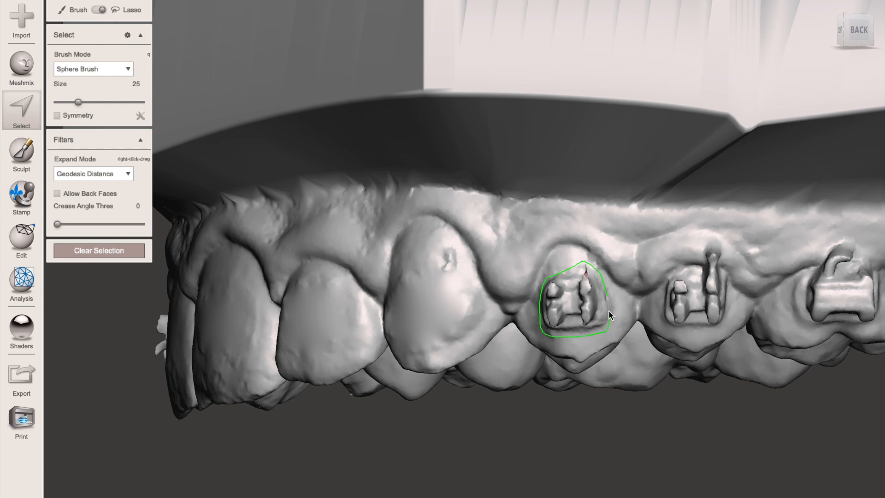
left_click_drag(605, 295, 605, 294)
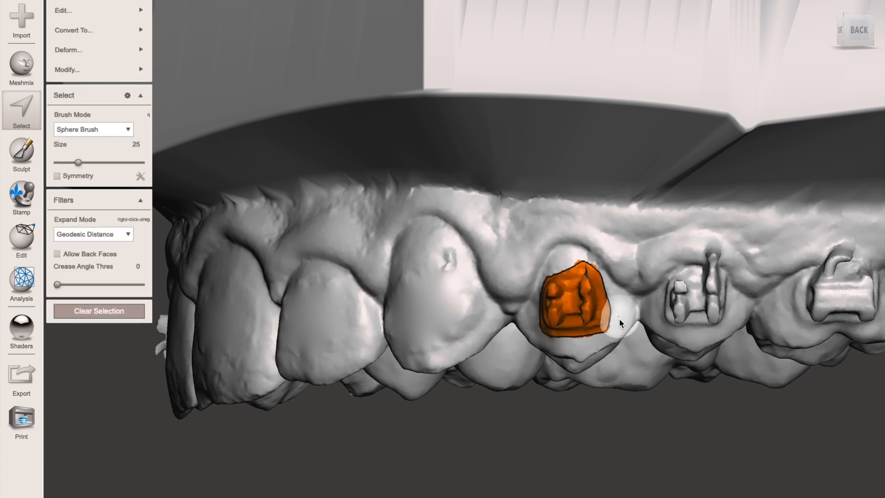
key("f")
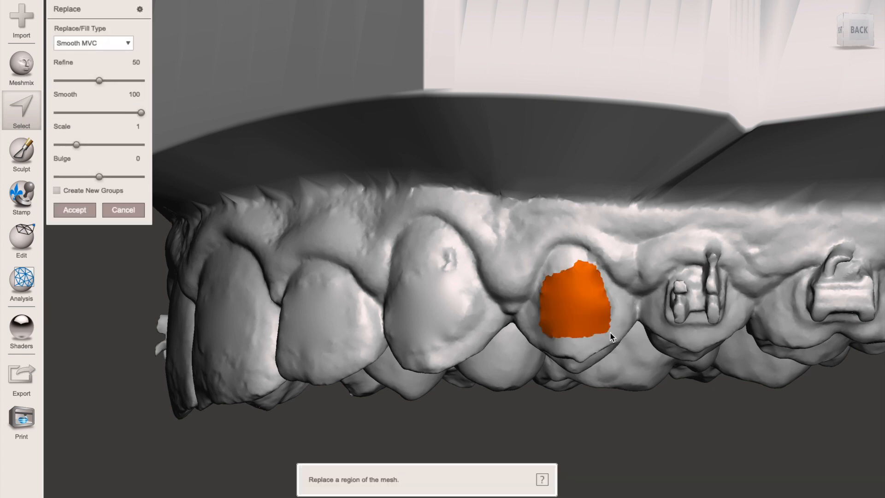
mouse_move(573, 367)
right_mouse_down()
mouse_move(573, 255)
mouse_move(554, 426)
mouse_move(546, 315)
mouse_move(529, 242)
mouse_move(529, 253)
right_mouse_up()
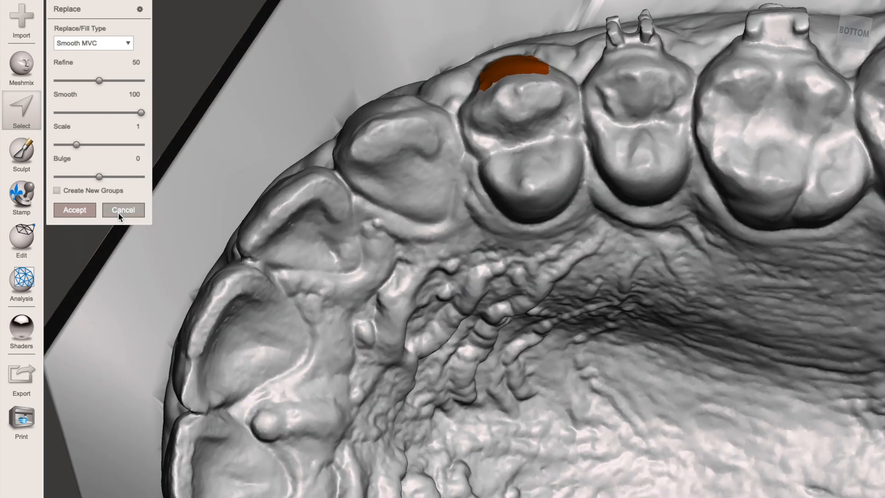
left_click(78, 209)
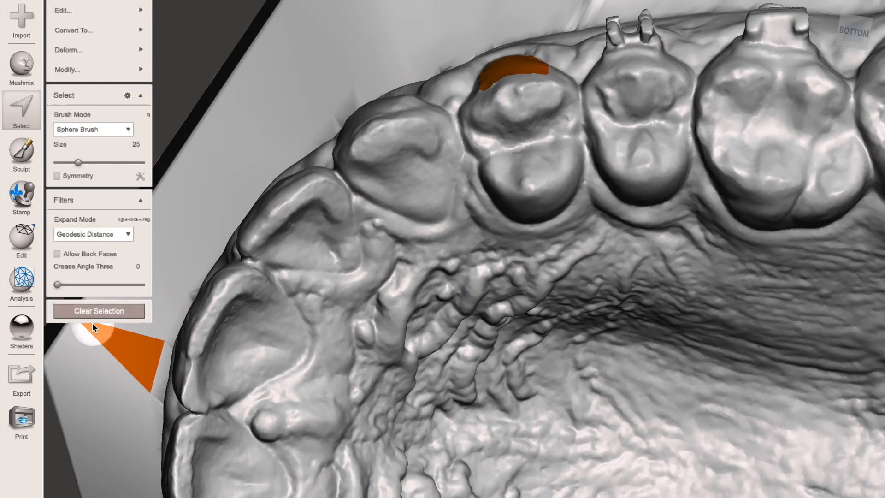
left_click(102, 309)
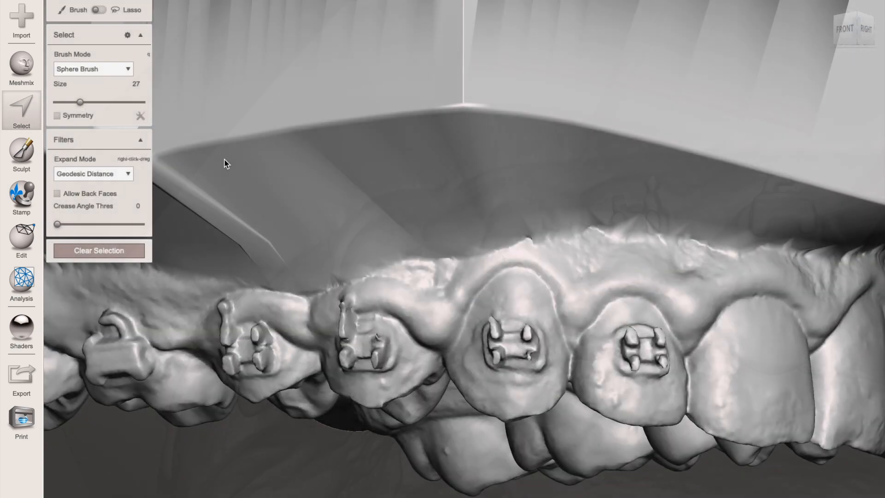
- Brush-select the brackets on the patient's right lateral incisor, canine and both premolars at size 27, and remove them with Erase & Fill
mouse_move(622, 350)
left_mouse_down()
mouse_move(632, 342)
mouse_move(651, 358)
left_mouse_up()
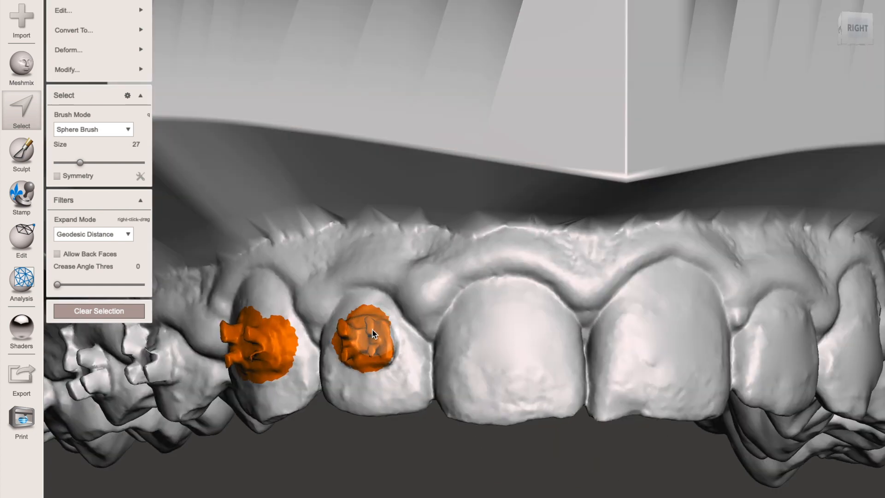
mouse_move(364, 334)
left_mouse_down()
mouse_move(359, 350)
mouse_move(417, 350)
left_mouse_up()
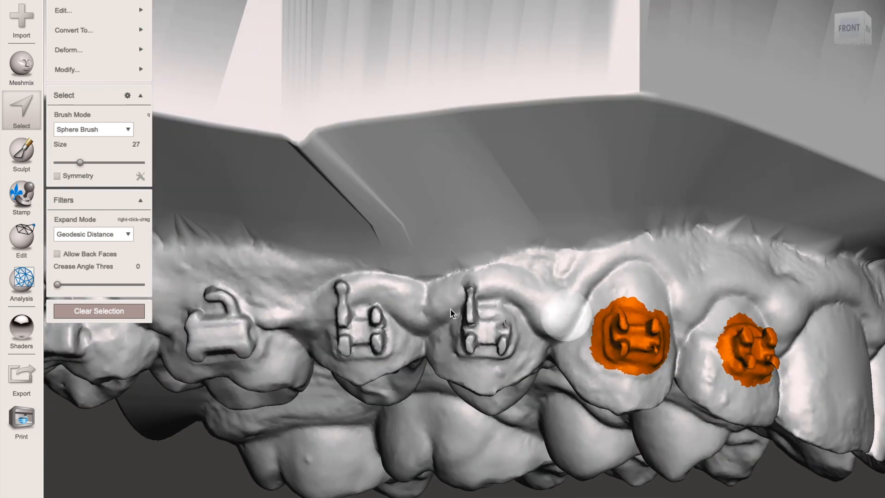
mouse_move(466, 323)
left_mouse_down()
mouse_move(493, 342)
mouse_move(447, 306)
left_mouse_up()
mouse_move(368, 353)
left_mouse_down()
mouse_move(361, 341)
mouse_move(346, 345)
mouse_move(348, 334)
left_mouse_up()
left_click(118, 215)
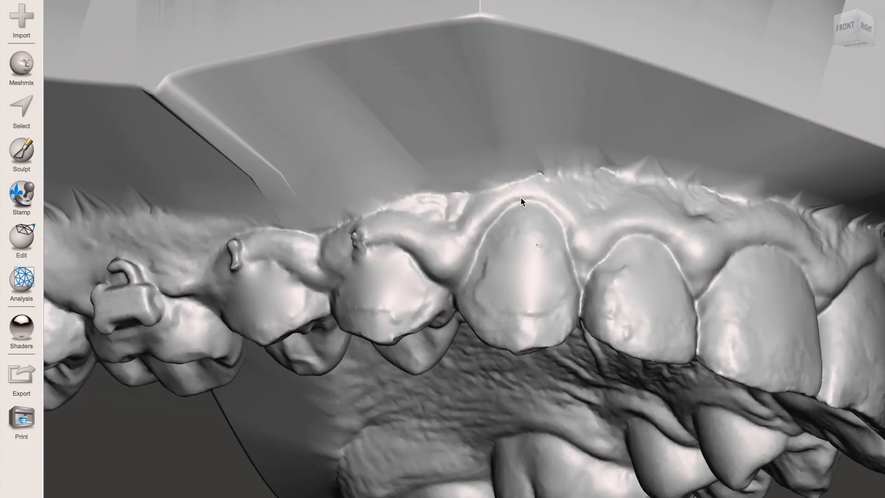
right_click_drag(549, 145, 553, 272)
scroll(441, 222, "down", 5)
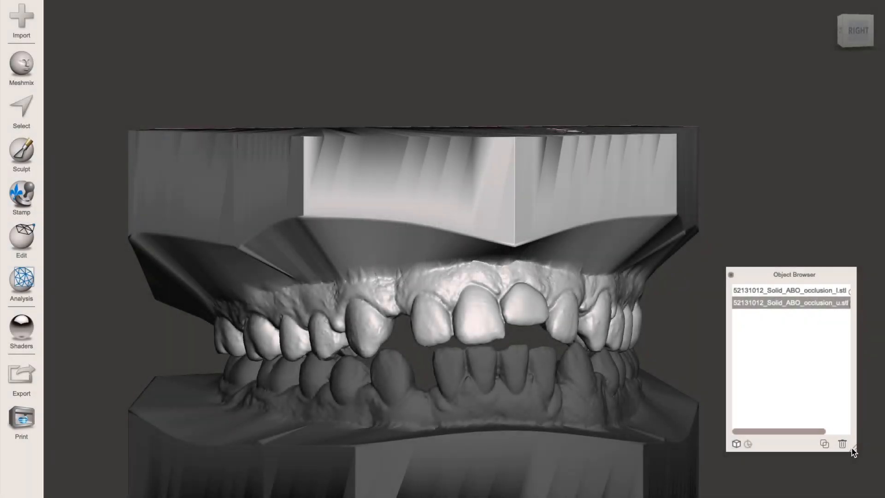
- Widen the object list, hide the lower occlusion model, and make the upper occlusion model active
left_click_drag(853, 452, 882, 454)
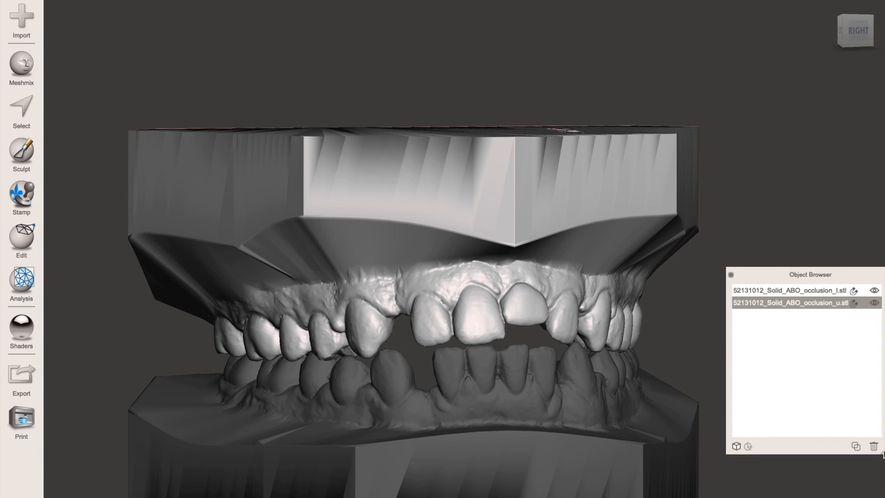
left_click(874, 291)
left_click(790, 302)
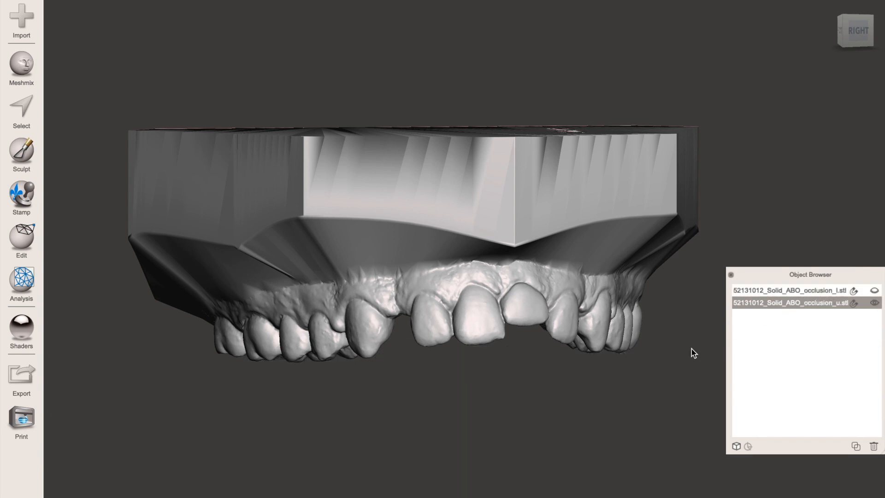
- Brush-select the crown of the patient's right upper central incisor with a size 25 sphere brush
right_click_drag(587, 395, 551, 383)
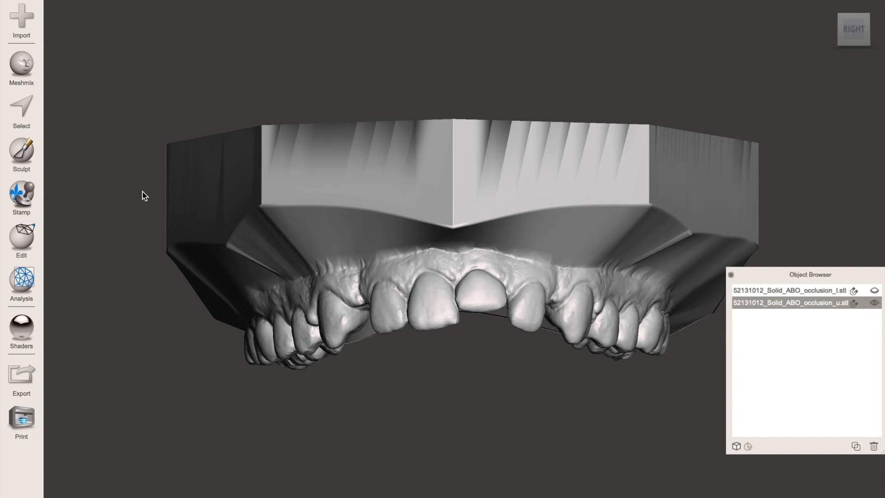
left_click(27, 109)
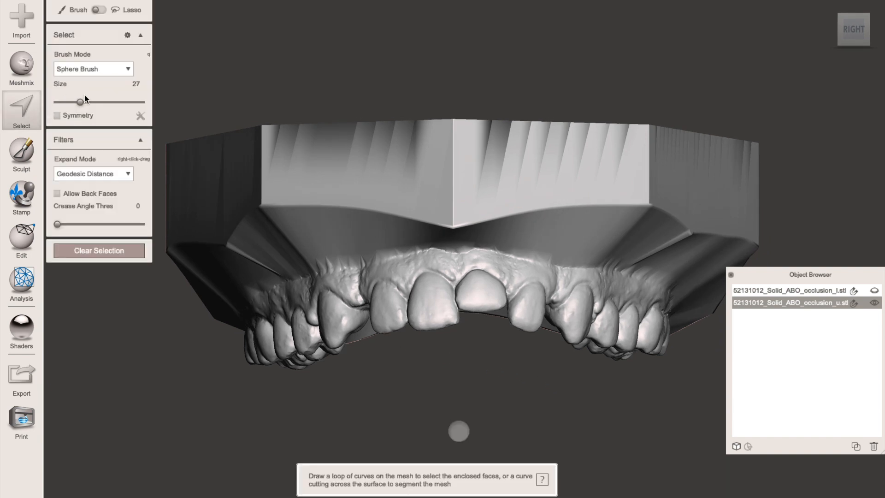
left_click_drag(81, 102, 78, 102)
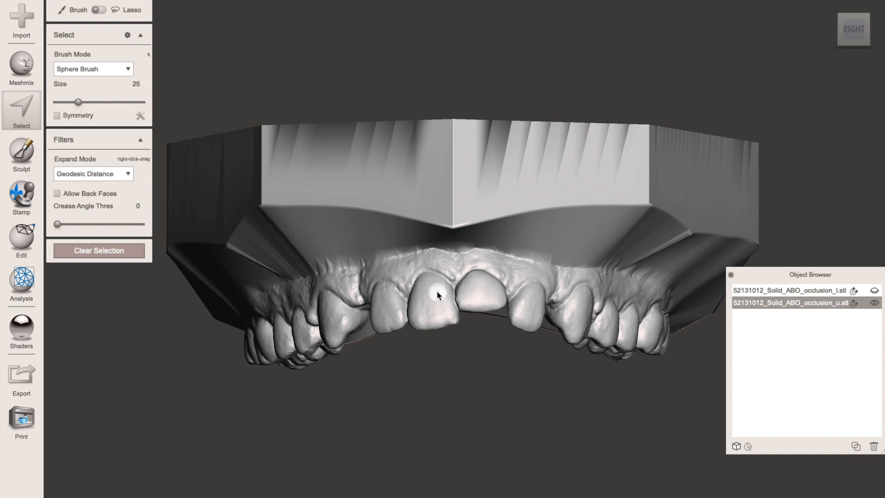
mouse_move(440, 292)
left_mouse_down()
mouse_move(445, 319)
mouse_move(414, 316)
mouse_move(420, 288)
left_mouse_up()
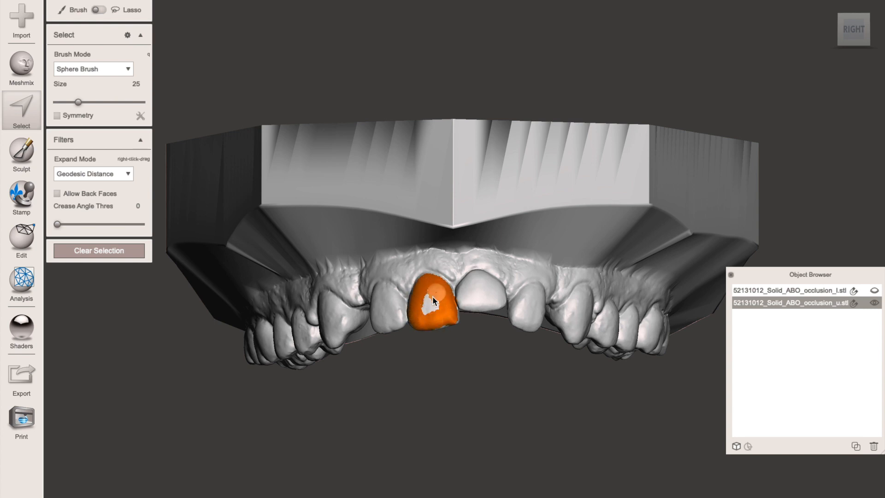
left_click_drag(423, 305, 431, 296)
scroll(433, 298, "up", 5)
right_click_drag(433, 297, 527, 333)
left_click_drag(528, 332, 533, 369)
mouse_move(532, 368)
right_mouse_down()
mouse_move(547, 326)
mouse_move(461, 184)
right_mouse_up()
left_click_drag(380, 131, 403, 100)
scroll(404, 101, "up", 4)
right_click_drag(403, 184, 392, 134)
mouse_move(396, 194)
left_mouse_down()
mouse_move(373, 223)
mouse_move(436, 176)
left_mouse_up()
- Refine the incisor selection along the gumline and contact edges with the brush size at 14
left_click_drag(78, 163, 67, 163)
mouse_move(369, 244)
right_mouse_down()
mouse_move(485, 245)
mouse_move(414, 226)
right_mouse_up()
left_click_drag(67, 163, 69, 162)
right_click_drag(392, 350, 417, 318)
left_click_drag(418, 320, 385, 330)
right_click_drag(385, 330, 437, 221)
left_click_drag(438, 221, 427, 184)
right_click_drag(427, 184, 493, 362)
left_click_drag(493, 362, 351, 394, "ctrl")
right_click_drag(351, 394, 348, 422)
left_click_drag(349, 421, 350, 385, "ctrl")
right_click_drag(494, 312, 510, 377)
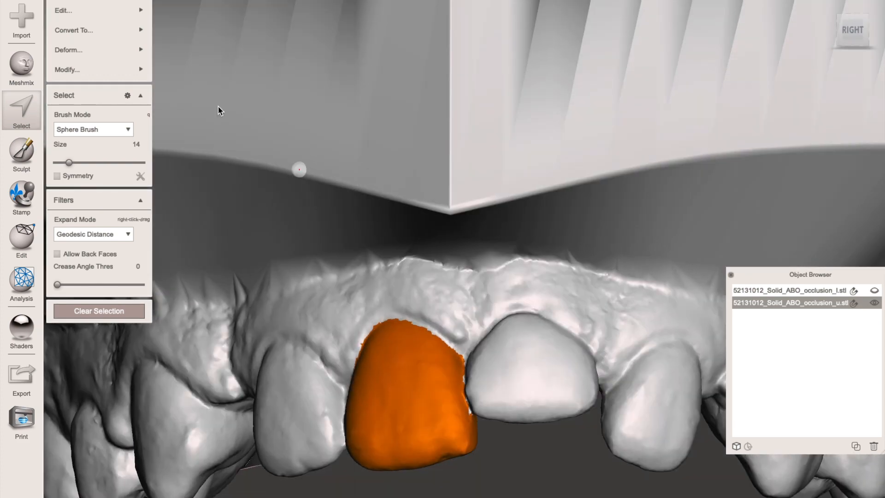
- Separate the selected incisor from the upper model and make the separated tooth part active
mouse_move(140, 16)
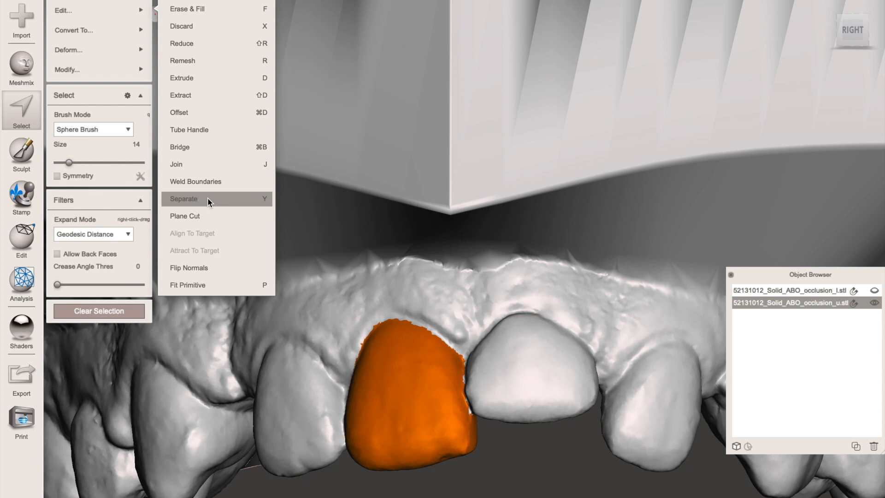
key("y")
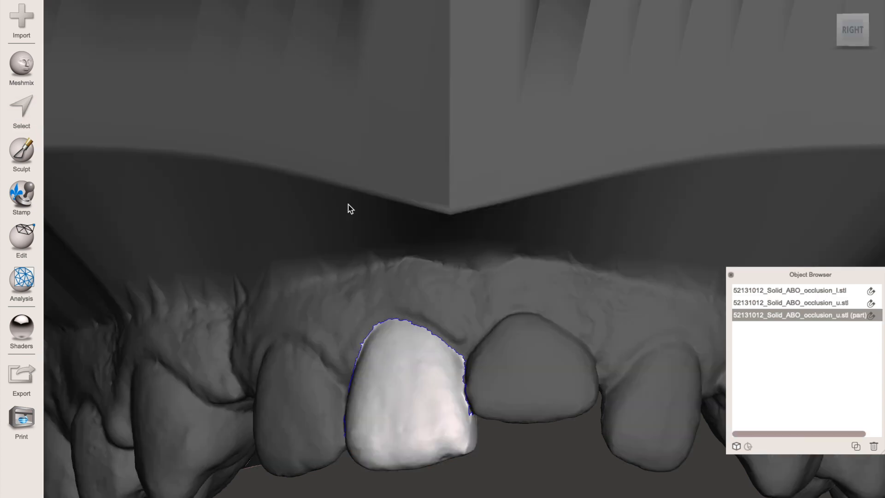
right_click_drag(455, 201, 483, 214)
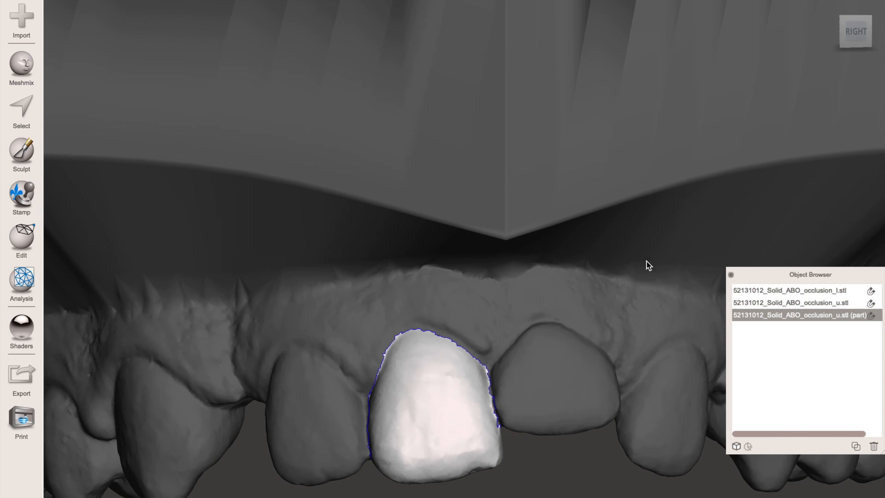
left_click(771, 308)
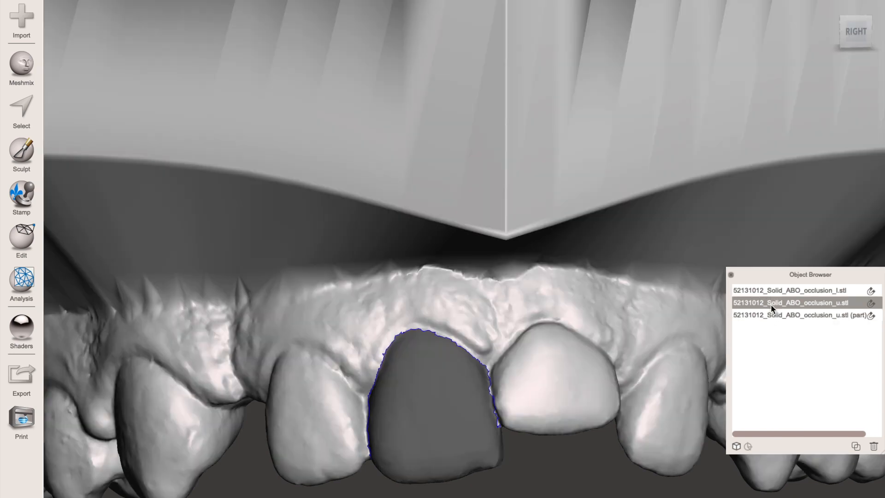
left_click(775, 317)
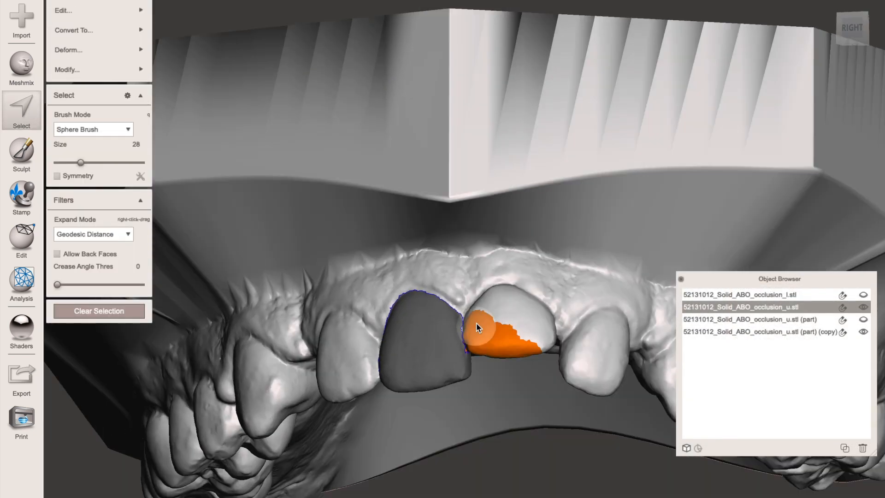
- Brush-select leftover faces along the hole at the patient's left central incisor on the upper model, with brush size 16
left_click_drag(476, 323, 502, 313)
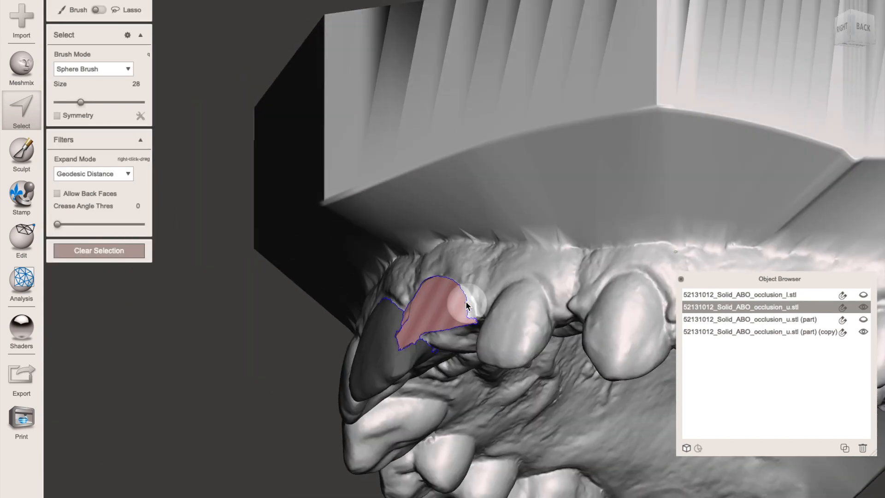
key("bracketleft")
key("bracketleft")
key("bracketleft")
left_click_drag(464, 288, 474, 319)
right_click_drag(475, 322, 776, 353)
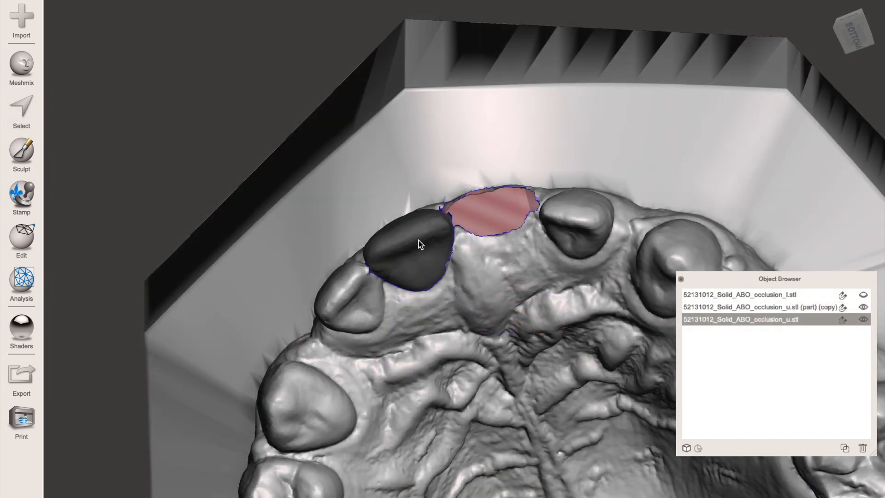
- Duplicate the separated right central incisor
left_click(418, 240)
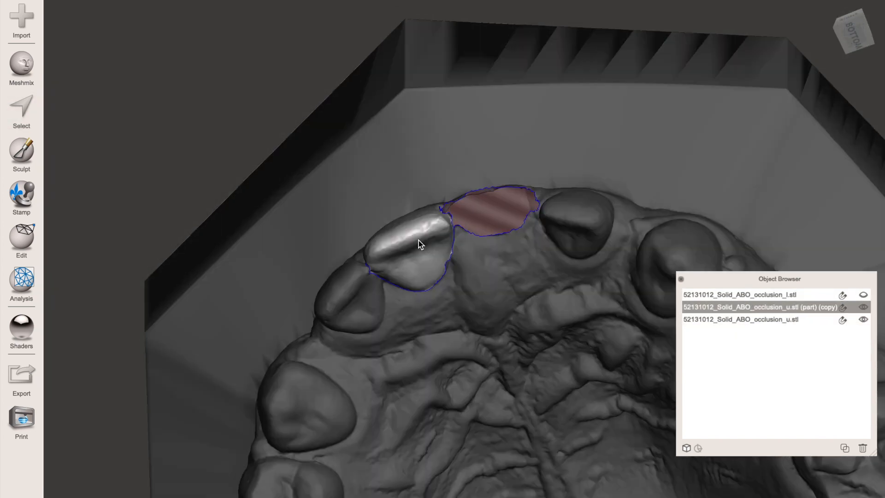
left_click(843, 448)
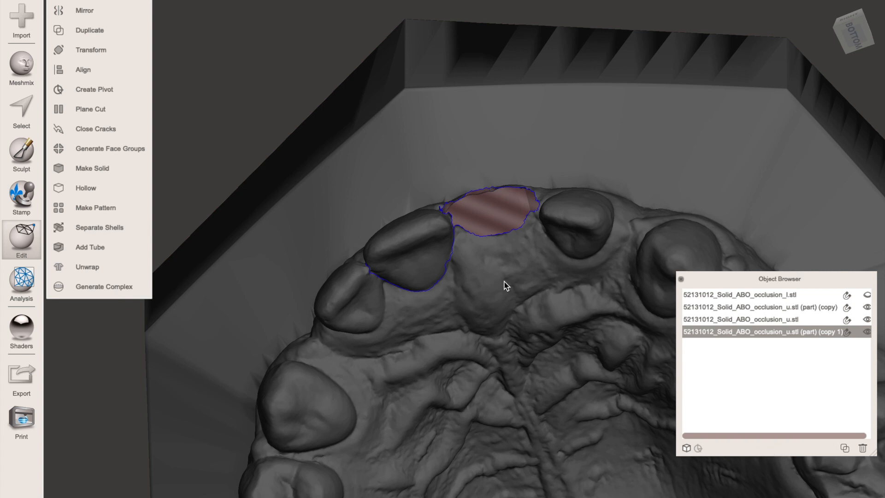
right_click_drag(490, 249, 510, 328)
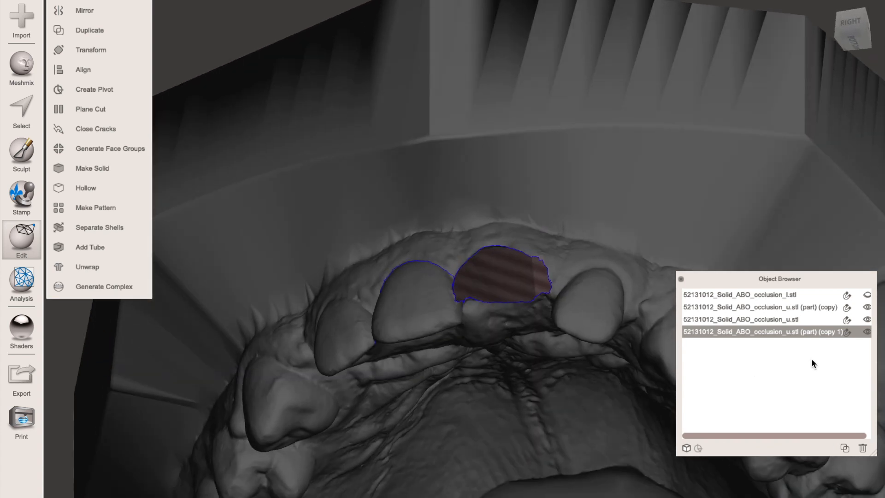
- Toggle the visibility of the upper model and the second incisor copy to check the duplicate
left_click(866, 319)
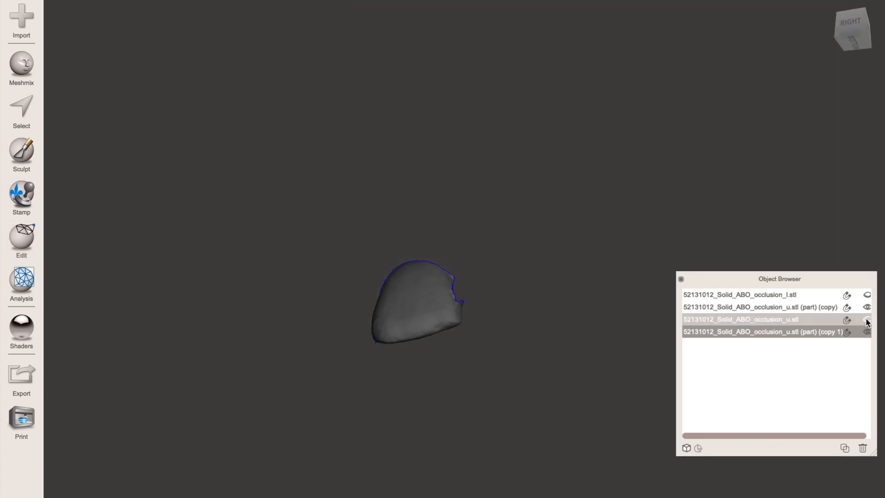
left_click(867, 320)
left_click(867, 332)
left_click(867, 332)
left_click(867, 332)
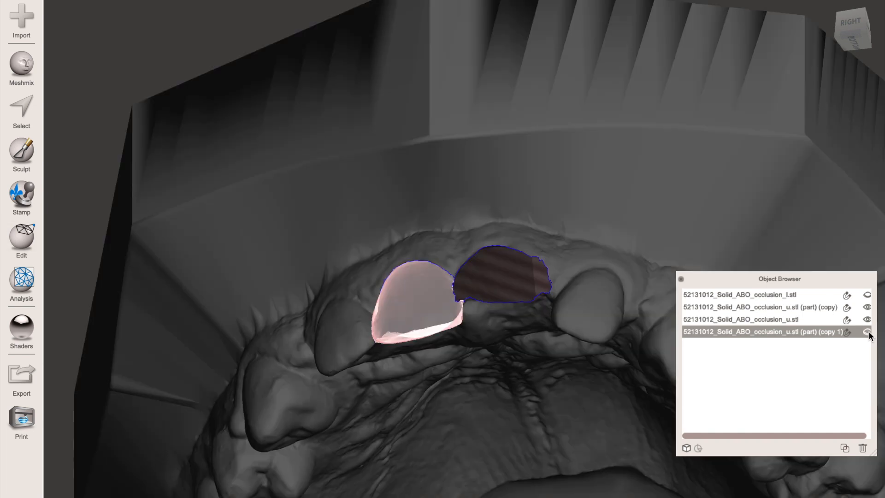
- Transform the first incisor copy into the left central gap, about 7.8 mm in X, rotated about 17.7° in Y and -6.3° in Z
left_click(486, 295)
left_click(424, 299)
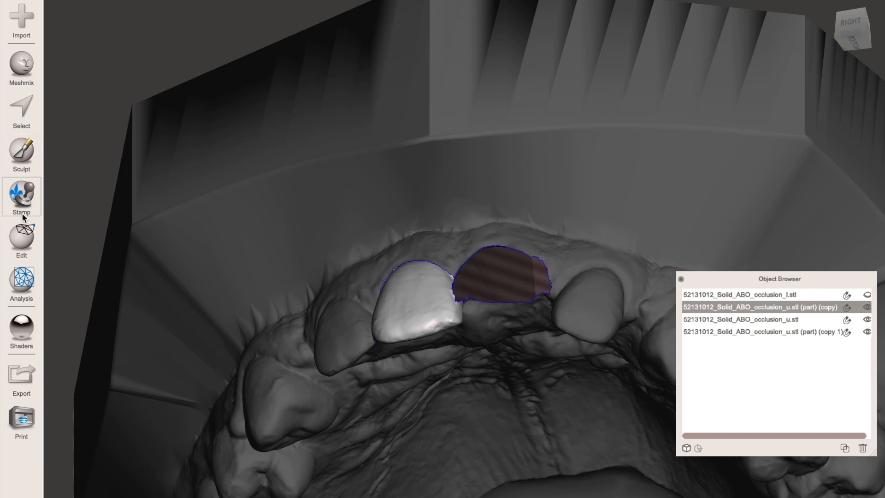
left_click(21, 239)
left_click(106, 46)
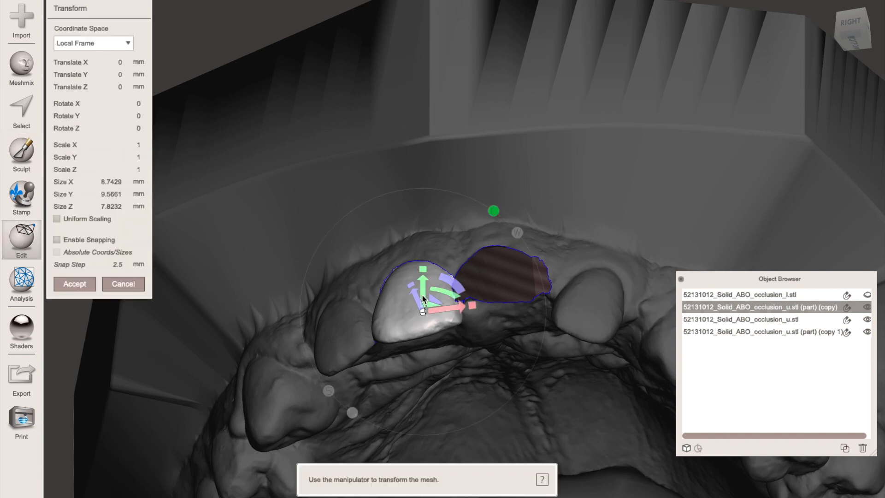
left_click_drag(446, 308, 540, 302)
right_click_drag(587, 224, 566, 152)
left_click_drag(542, 178, 593, 138)
right_click_drag(593, 138, 599, 330)
left_click_drag(509, 331, 533, 353)
right_click_drag(604, 343, 606, 115)
left_click_drag(542, 208, 547, 210)
left_click_drag(529, 177, 528, 184)
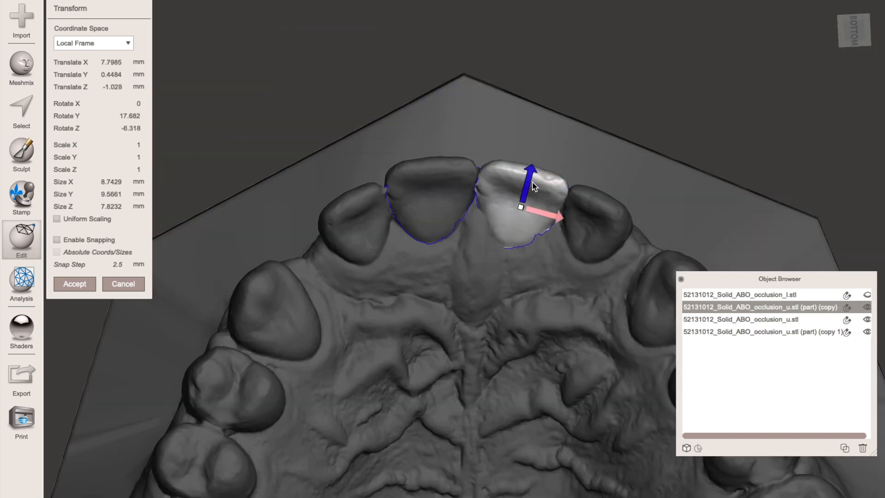
- Fine-tune the incisor copy's position in the gap from several angles and accept the transform
right_click_drag(588, 96, 371, 231)
left_click_drag(389, 327, 391, 325)
right_click_drag(406, 203, 631, 27)
key("Return")
right_click_drag(512, 247, 529, 335)
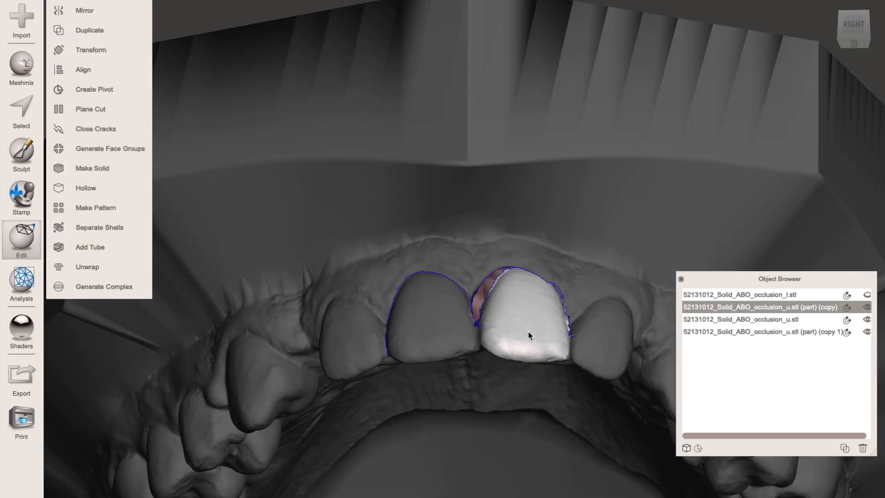
- Scale the moved incisor uniformly to a Size X of 8.5429 mm
left_click(110, 50)
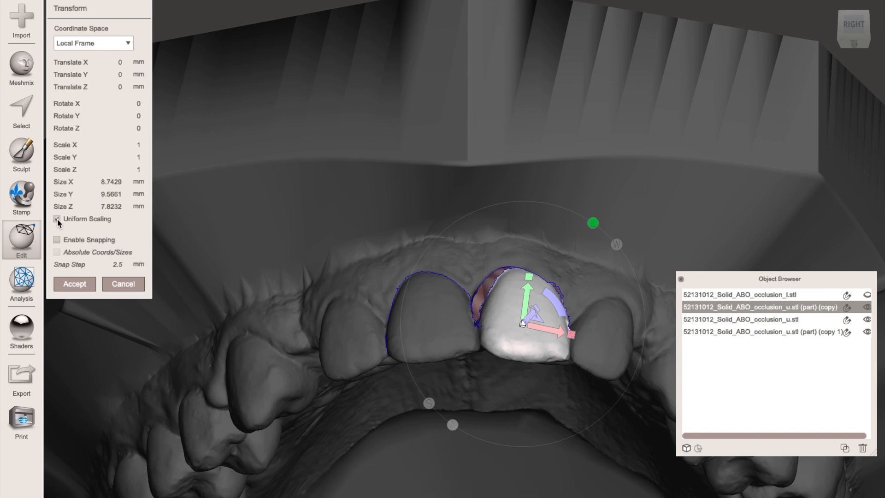
left_click(109, 182)
key("BackSpace")
type("5")
left_click(111, 194)
right_click_drag(618, 275, 598, 337)
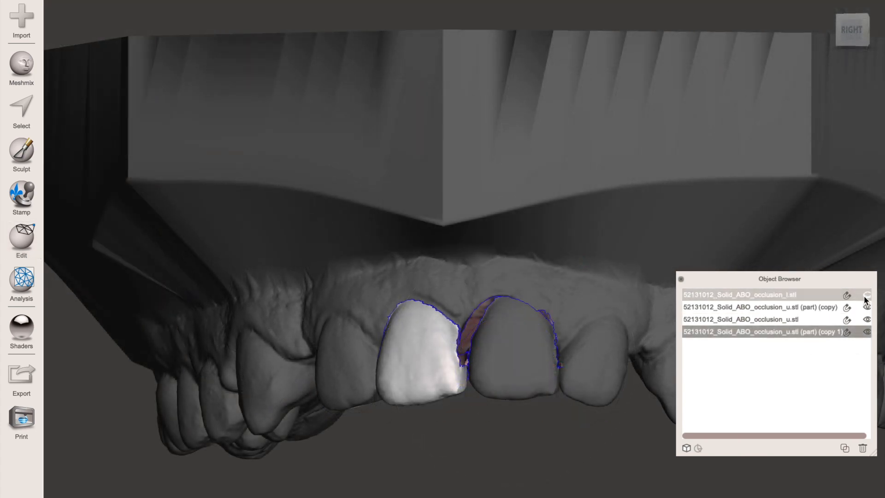
- Combine the two central incisor parts and the upper occlusion model into one object
left_click(704, 329)
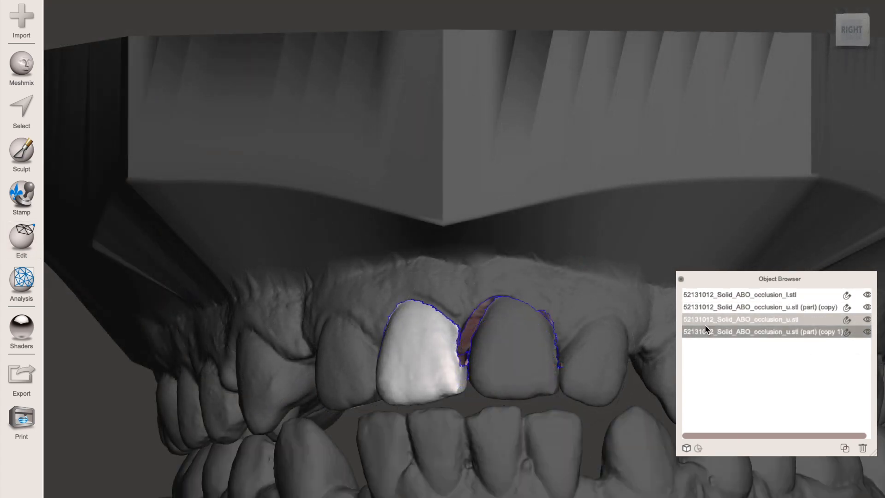
mouse_move(596, 310)
right_mouse_down()
mouse_move(408, 321)
mouse_move(405, 308)
mouse_move(473, 289)
mouse_move(579, 231)
mouse_move(639, 144)
mouse_move(621, 192)
mouse_move(690, 214)
mouse_move(586, 243)
mouse_move(598, 296)
right_mouse_up()
left_click(502, 321)
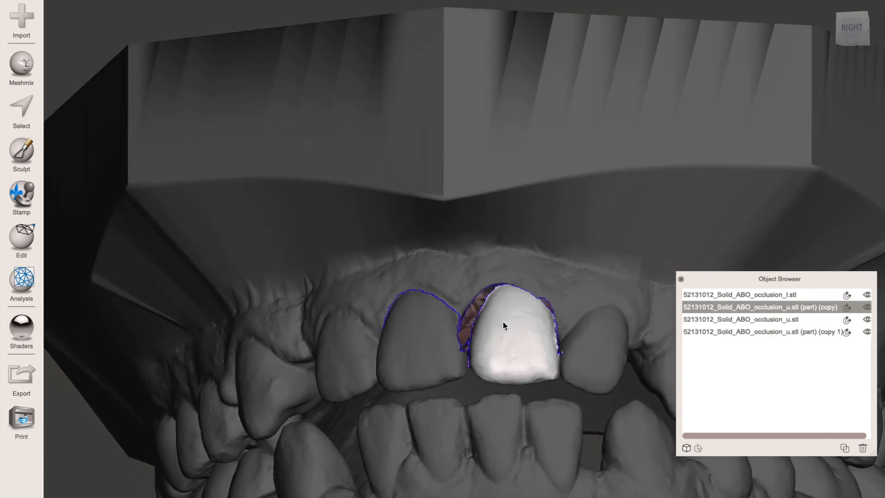
left_click(433, 352, "shift")
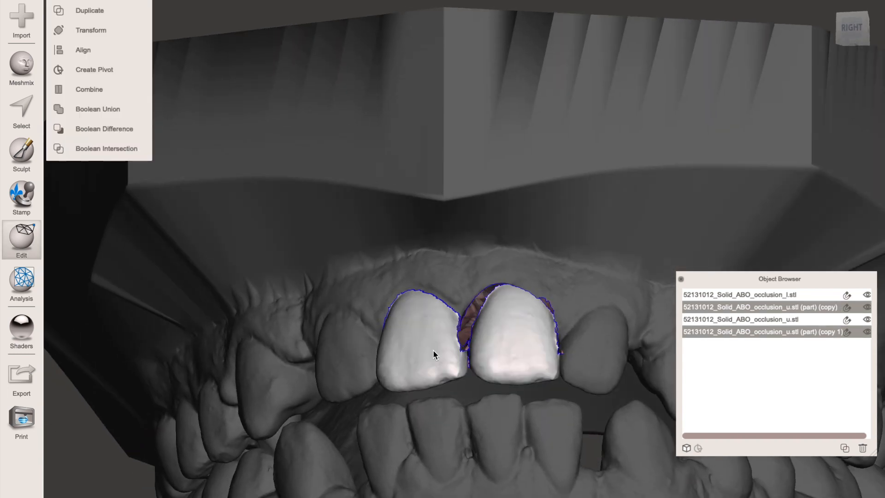
left_click(572, 225, "shift")
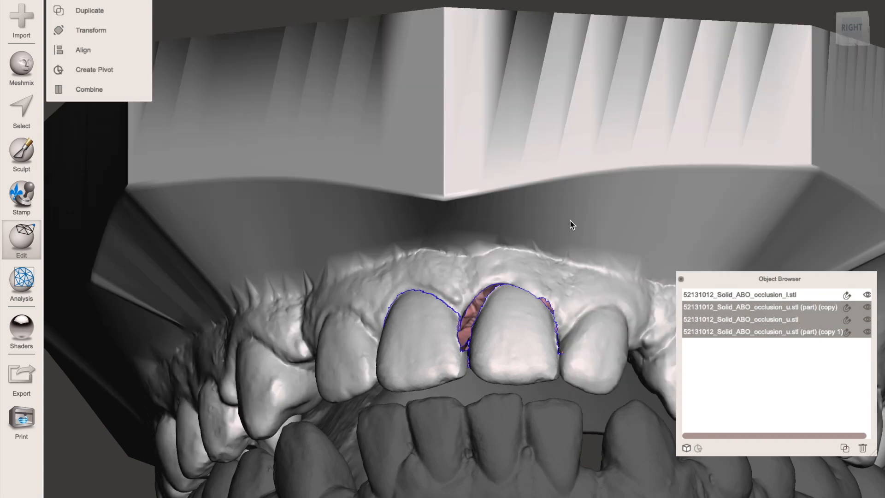
left_click(93, 90)
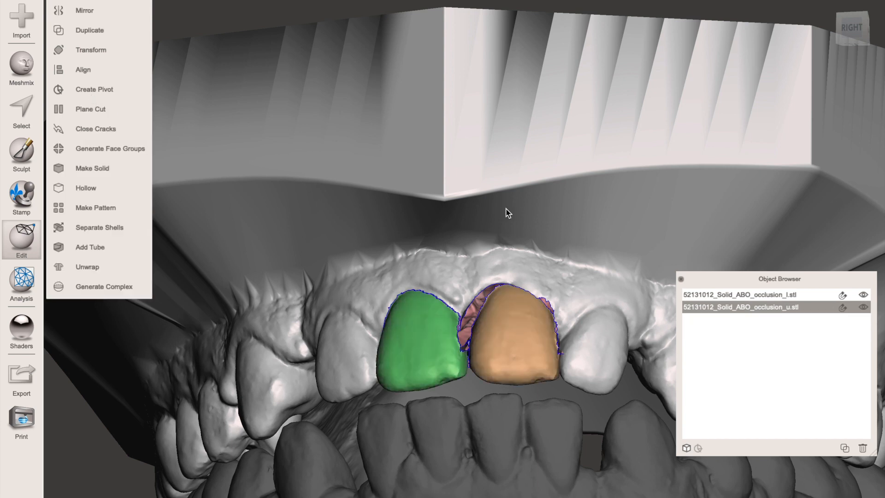
- Export the combined upper model to the Desktop as mvmt in STL Binary Format
left_click(757, 294)
left_click(759, 306)
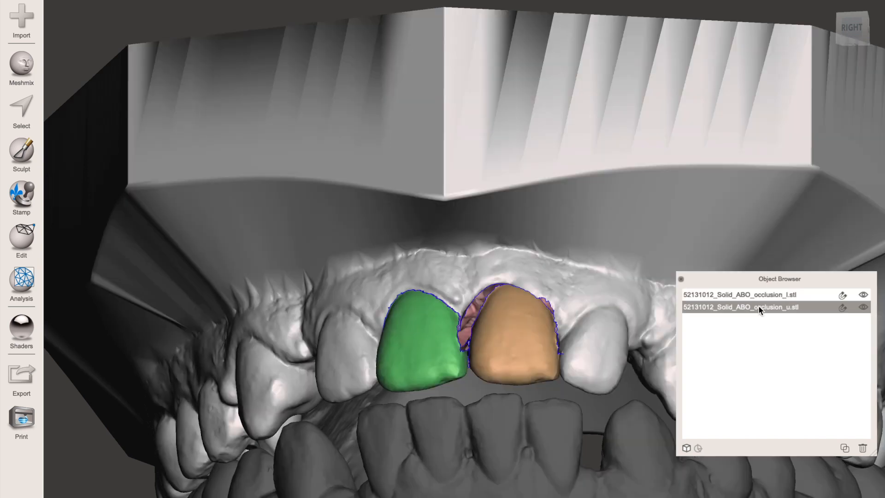
left_click(759, 294)
left_click(523, 352)
left_click(24, 383)
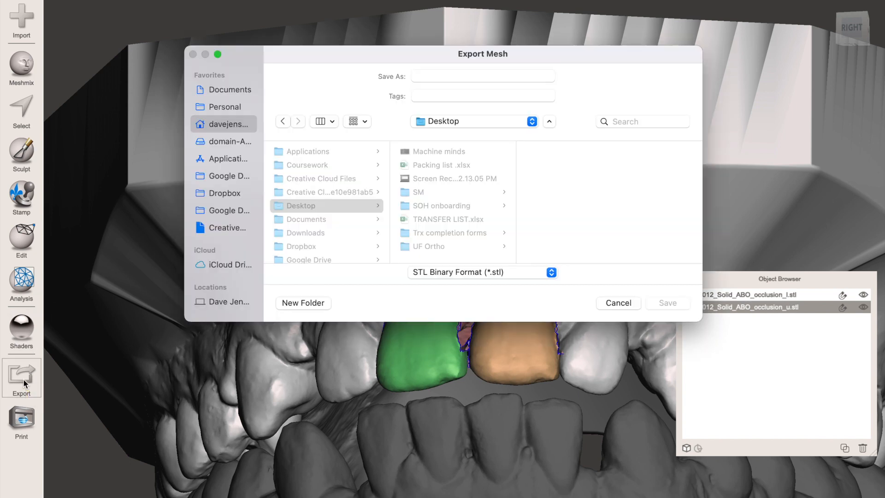
left_click(435, 75)
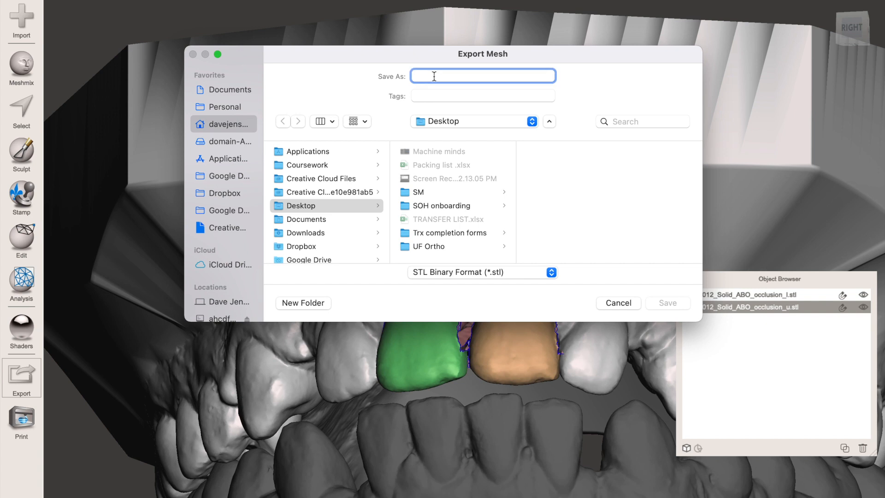
type("mvmt")
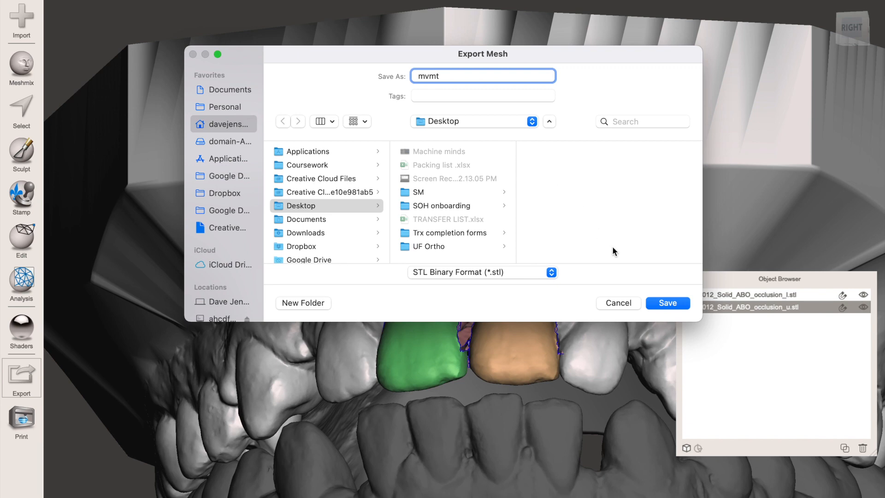
left_click(667, 303)
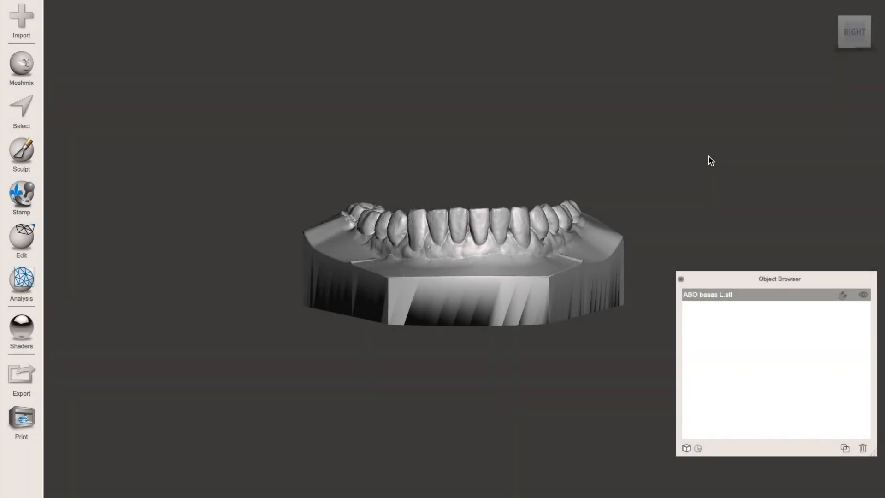
right_click_drag(709, 157, 700, 336)
scroll(699, 340, "up", 10)
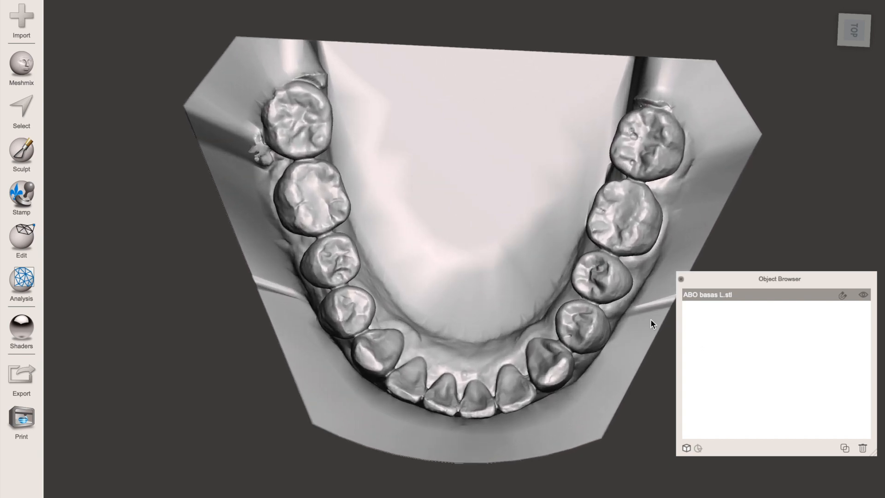
right_click_drag(624, 331, 629, 212)
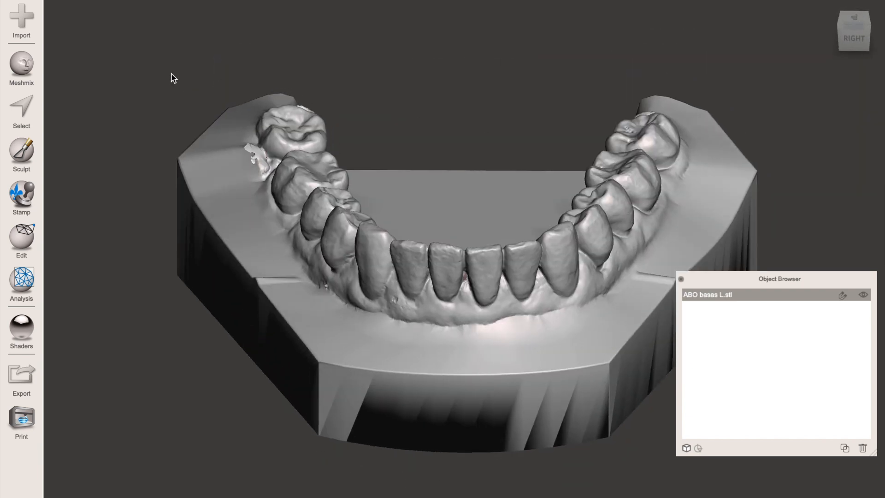
- Brush-select the crown surfaces of the lower right lateral incisor with a Sphere Brush of size 22
left_click(14, 103)
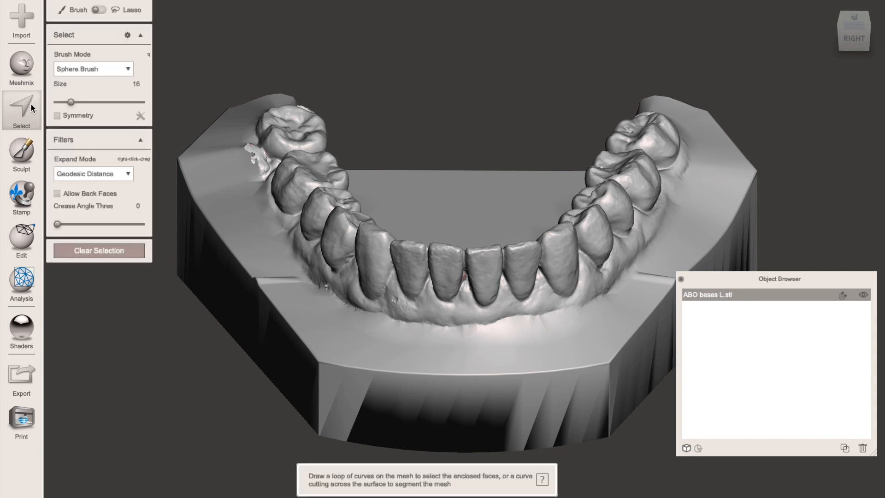
left_click_drag(66, 103, 74, 101)
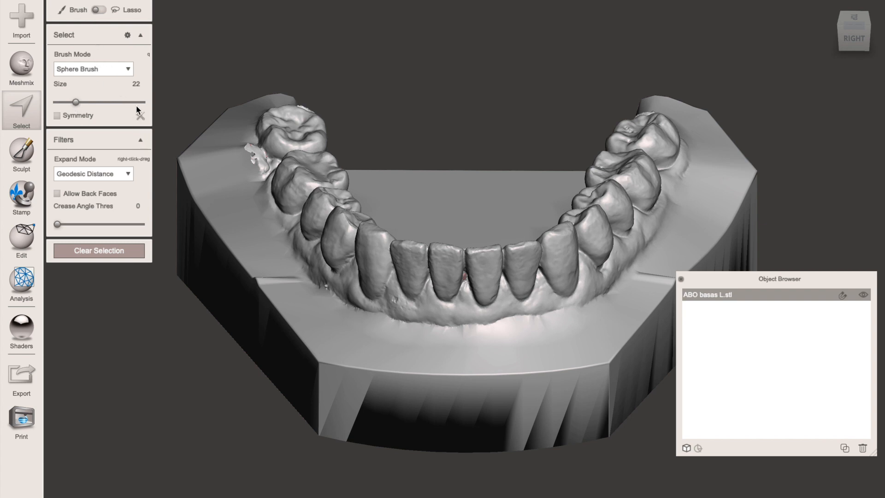
right_click_drag(361, 250, 426, 257)
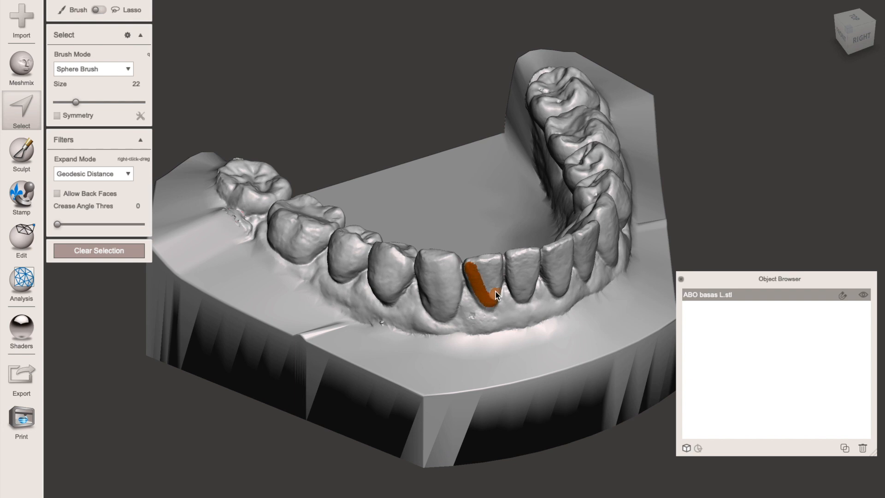
mouse_move(496, 277)
left_mouse_down()
mouse_move(472, 266)
mouse_move(487, 279)
left_mouse_up()
scroll(487, 279, "up", 5)
right_click_drag(487, 279, 516, 207)
left_click_drag(551, 127, 559, 177)
right_click_drag(537, 182, 483, 195)
left_click_drag(413, 180, 394, 237)
right_click_drag(393, 237, 547, 188)
left_click_drag(549, 184, 561, 135)
right_click_drag(561, 135, 222, 342)
left_click_drag(222, 342, 263, 379)
mouse_move(263, 379)
right_mouse_down()
mouse_move(300, 323)
mouse_move(336, 207)
right_mouse_up()
left_click_drag(378, 215, 422, 153)
- Reduce the brush size to 15 and complete the lower right lateral incisor's selection along its edges
left_click_drag(75, 162, 70, 162)
mouse_move(230, 176)
right_mouse_down()
mouse_move(375, 113)
mouse_move(355, 216)
right_mouse_up()
left_click_drag(355, 216, 409, 222)
mouse_move(456, 188)
right_mouse_down()
mouse_move(436, 174)
mouse_move(551, 178)
mouse_move(560, 154)
mouse_move(619, 211)
mouse_move(498, 159)
mouse_move(524, 208)
mouse_move(589, 231)
mouse_move(590, 263)
right_mouse_up()
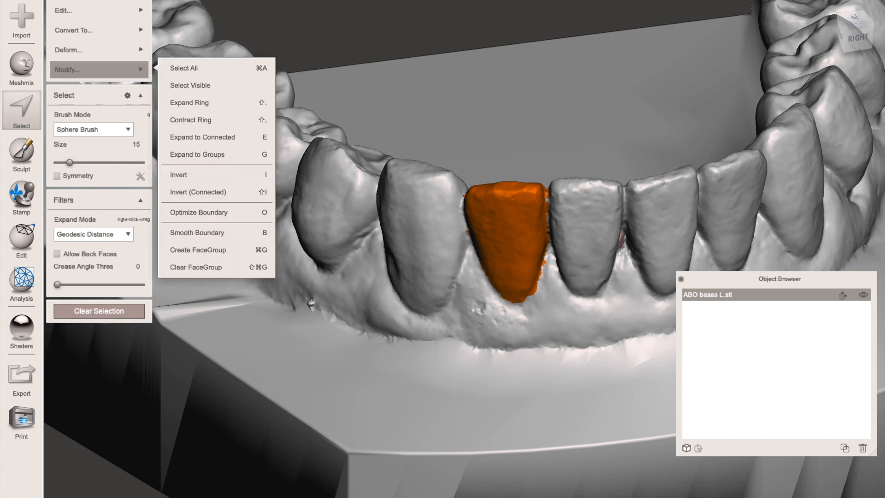
- Separate the selected lower right lateral incisor from the model and rename the new part LR2
mouse_move(121, 10)
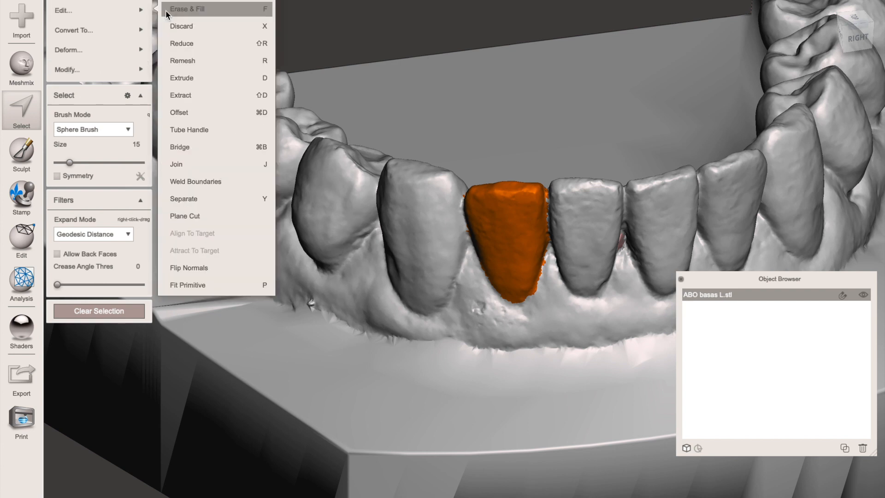
left_click(235, 200)
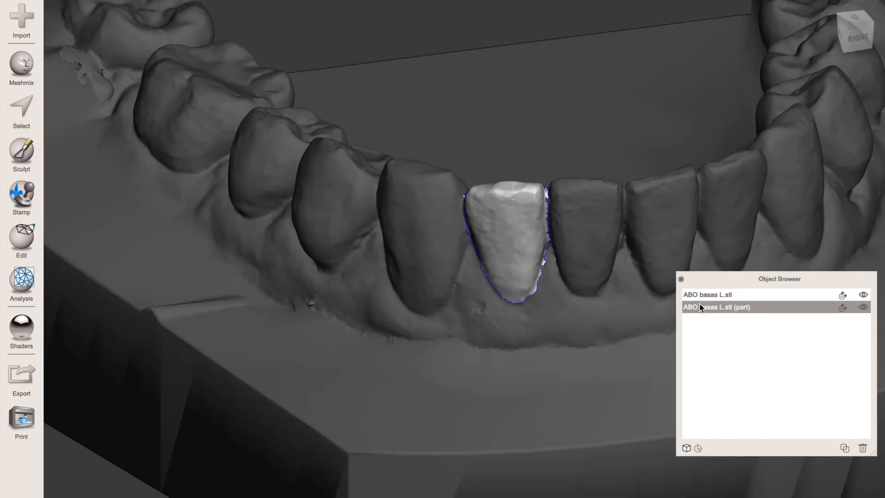
double_click(716, 307)
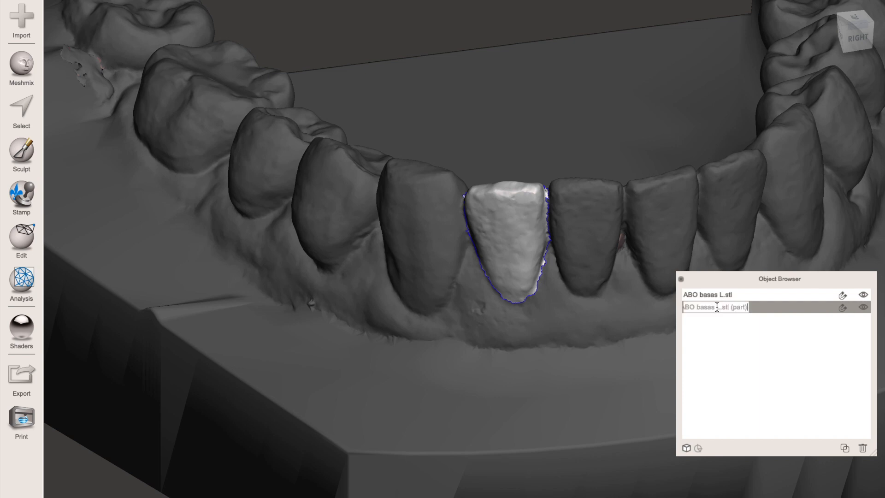
key("ctrl+a")
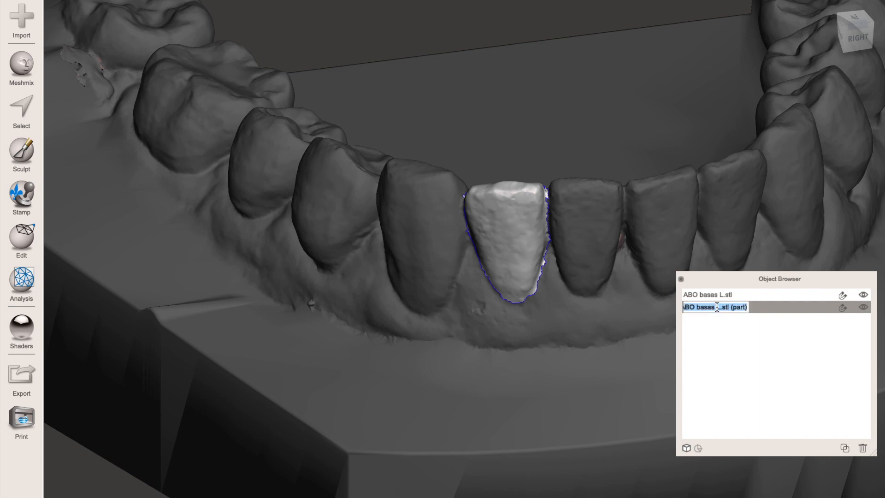
type("LR2")
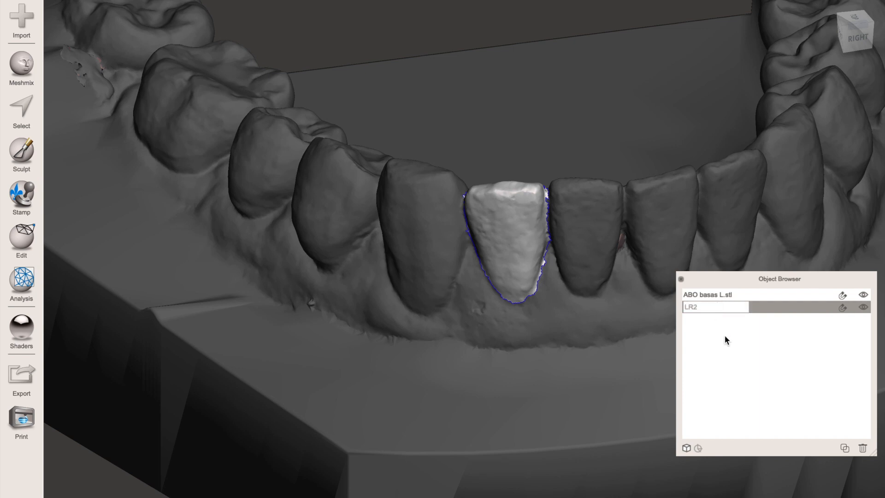
left_click(732, 294)
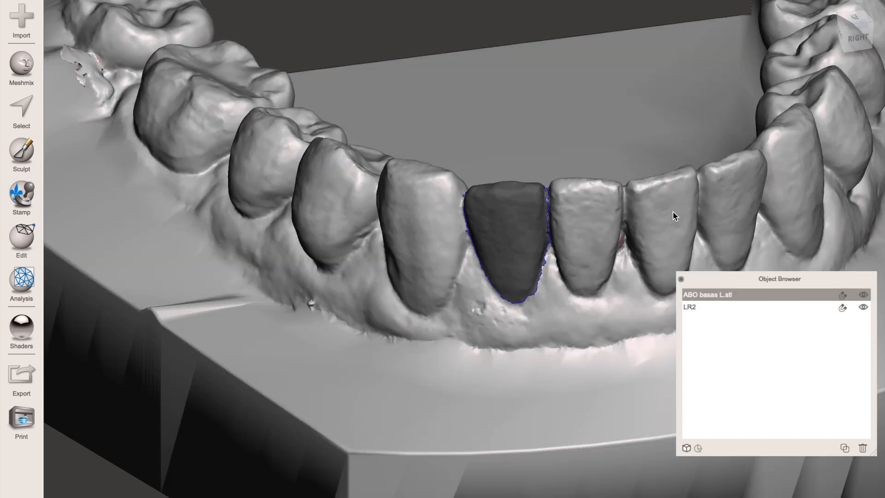
- Brush-select the crown surfaces of the lower left lateral incisor with a Sphere Brush of size 23
right_click_drag(666, 212, 587, 247)
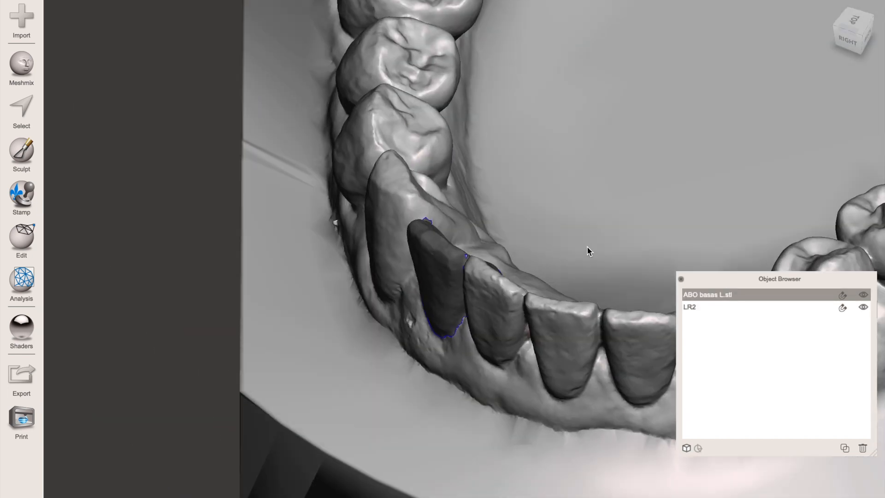
middle_click_drag(482, 250, 322, 255)
right_click_drag(322, 250, 321, 228)
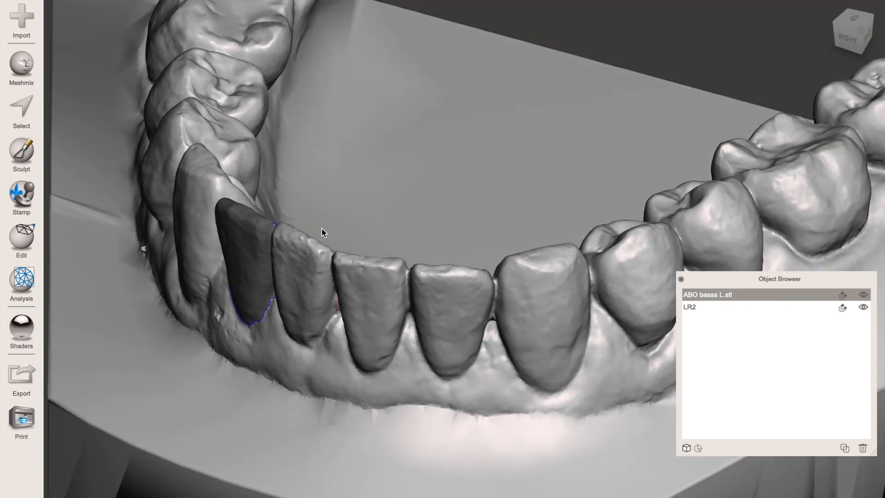
left_click(32, 112)
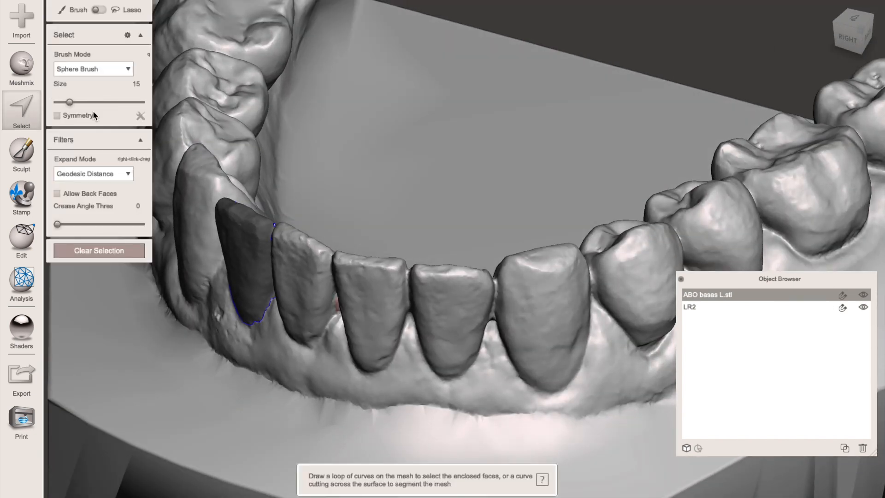
left_click(78, 102)
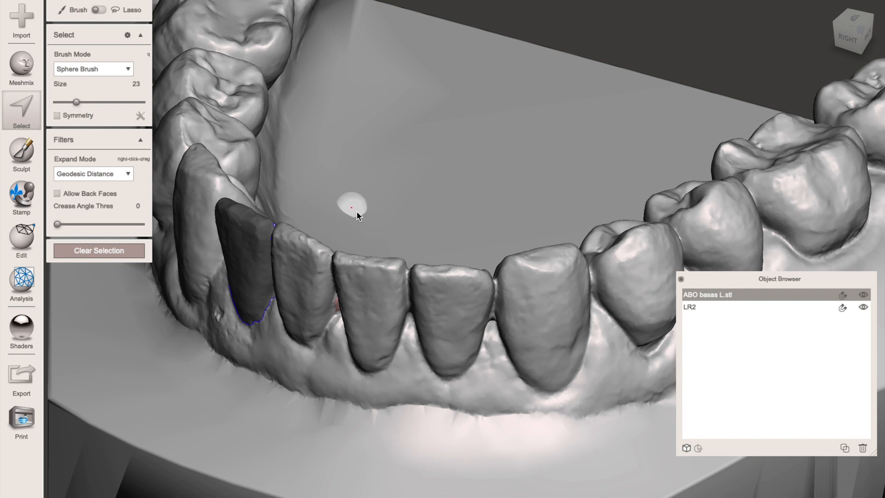
mouse_move(416, 281)
left_mouse_down()
mouse_move(426, 312)
mouse_move(433, 292)
left_mouse_up()
mouse_move(432, 292)
right_mouse_down()
mouse_move(435, 248)
mouse_move(459, 234)
mouse_move(404, 22)
right_mouse_up()
left_click_drag(405, 22, 374, 34)
right_click_drag(375, 34, 544, 63)
left_click_drag(544, 107, 551, 79)
- Reduce the brush size to 18 and fill in the rest of the lower left lateral incisor's selection
left_click_drag(76, 163, 72, 163)
left_click_drag(480, 109, 480, 32, "ctrl")
right_click_drag(479, 36, 524, 65)
right_click_drag(401, 99, 494, 291)
right_click_drag(492, 352, 476, 302)
right_click_drag(339, 366, 212, 147)
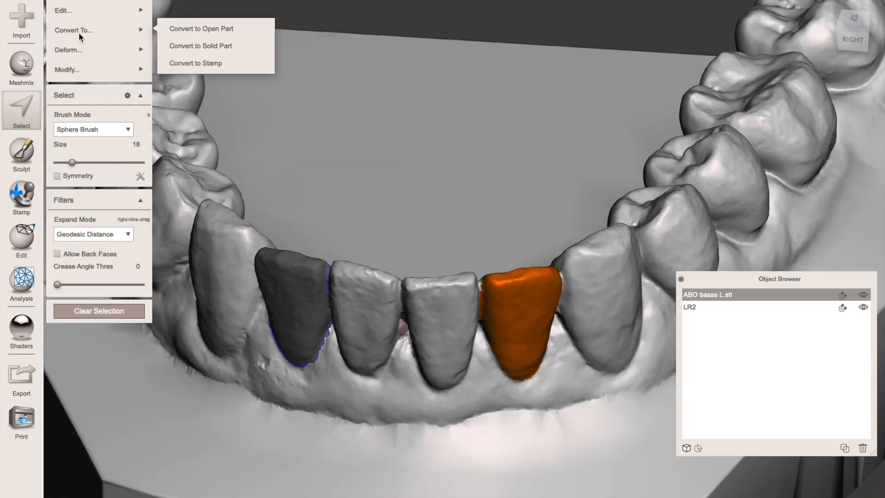
- Separate the selected lower left lateral incisor from the model and rename the new part LL2
mouse_move(72, 13)
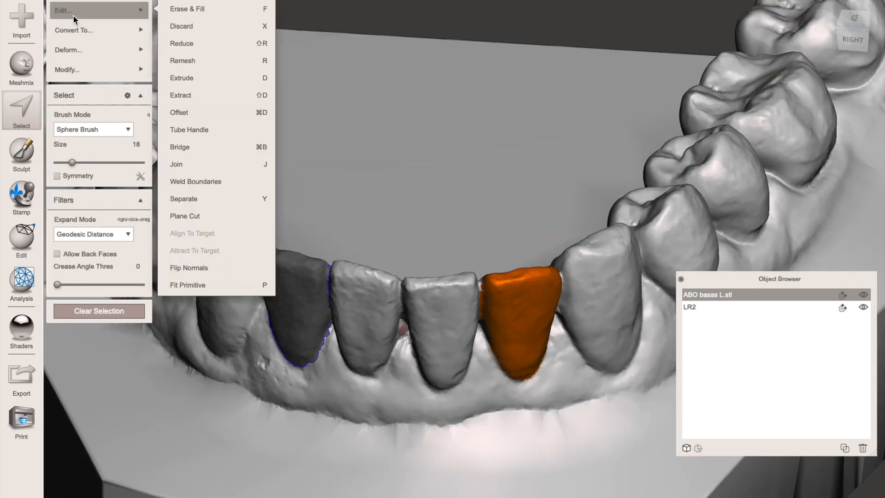
left_click(222, 196)
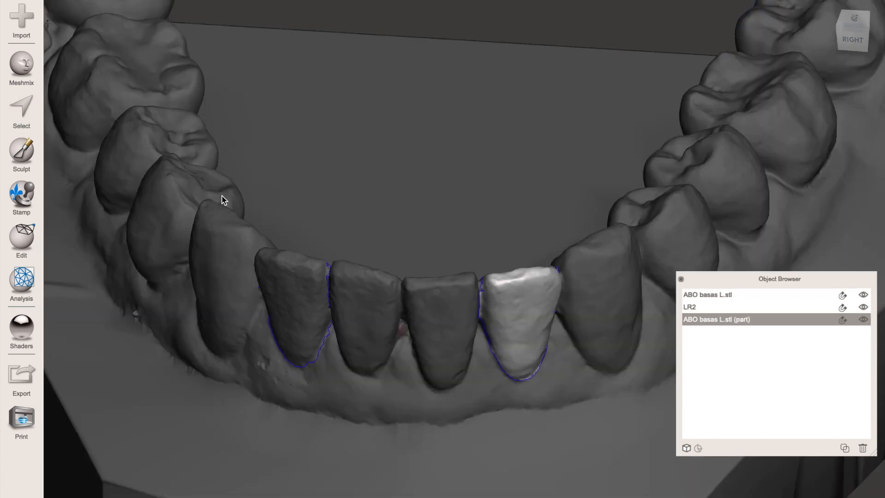
double_click(690, 321)
triple_click(690, 322)
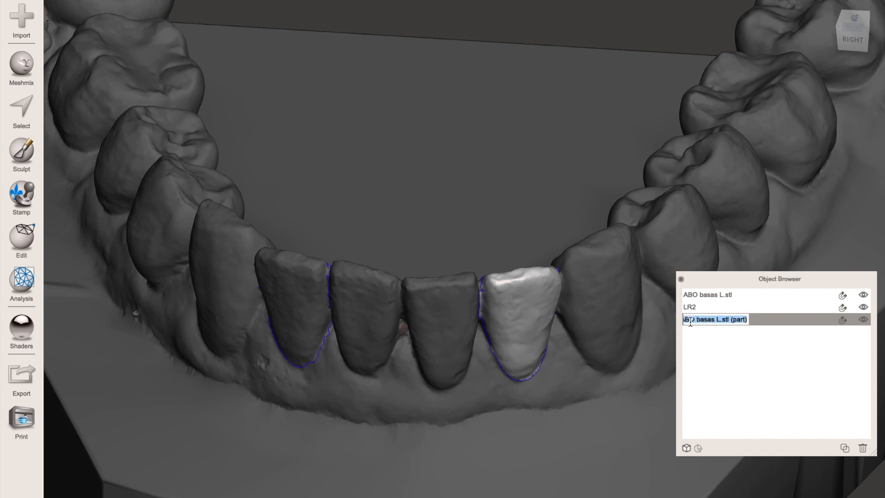
type("LL2")
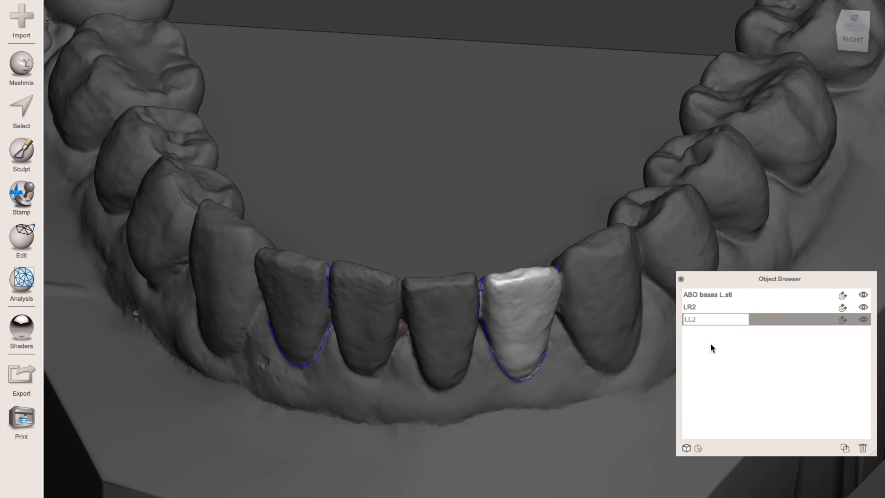
left_click(716, 296)
- Combine the Template model with the LL2 and LR2 teeth into one object
right_click_drag(410, 339, 439, 388)
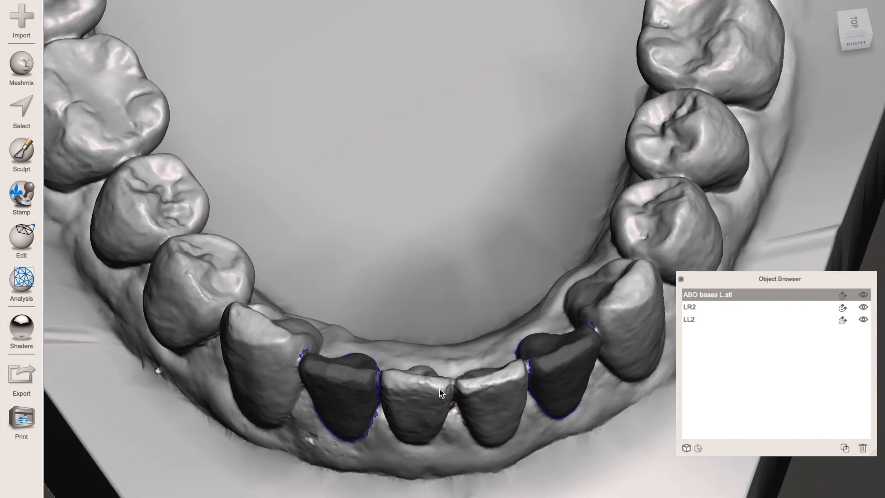
scroll(439, 388, "down", 3)
right_click_drag(471, 254, 457, 292)
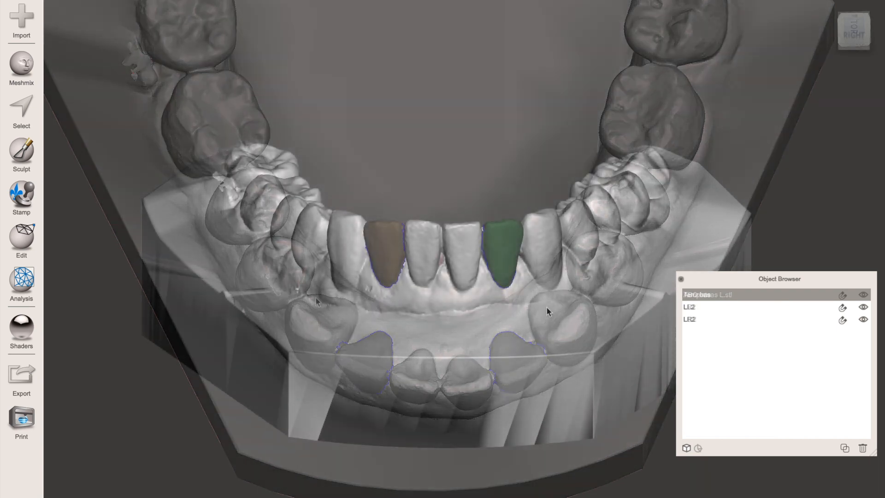
right_click_drag(547, 311, 544, 414)
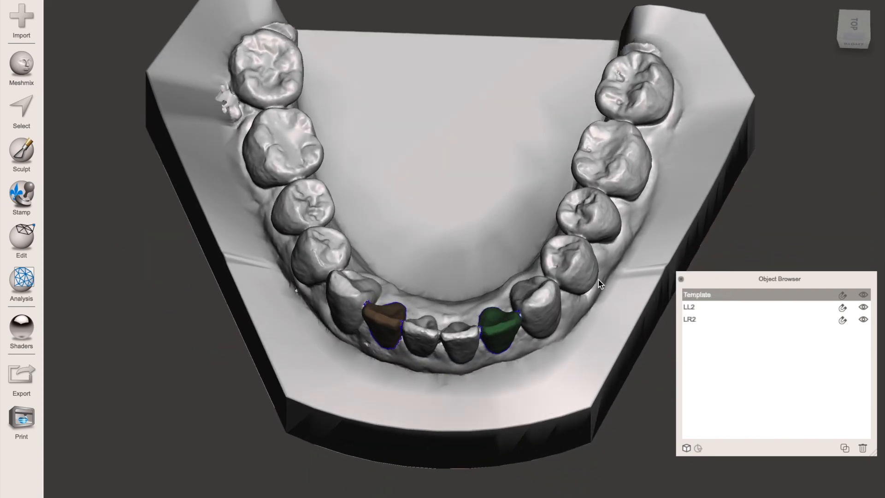
left_click(695, 306, "shift")
left_click(692, 317, "shift")
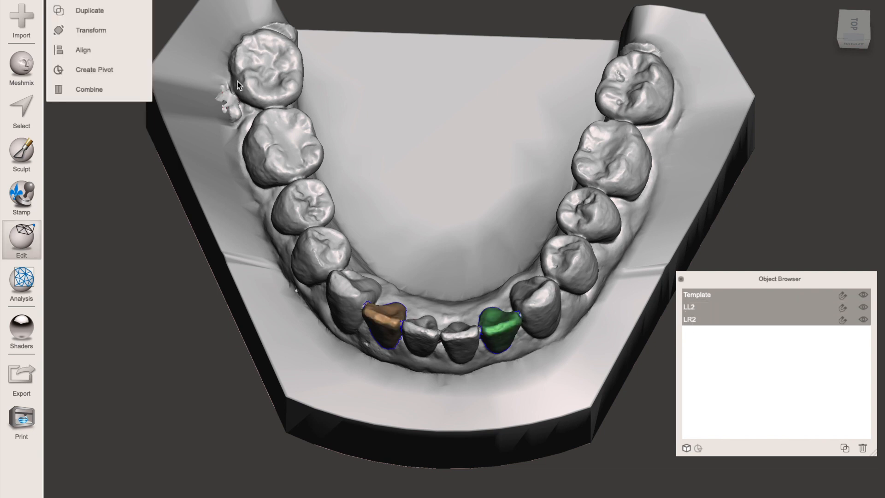
left_click(105, 89)
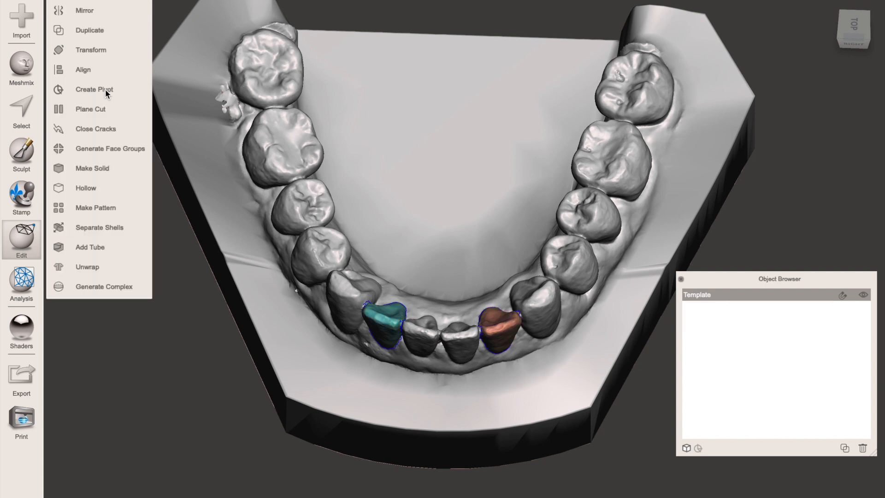
- Sculpt a vertical bar stencil attachment onto the lower right first molar's outer surface, using Surface mode with strength 28 and size 33
right_click_drag(274, 397, 449, 298)
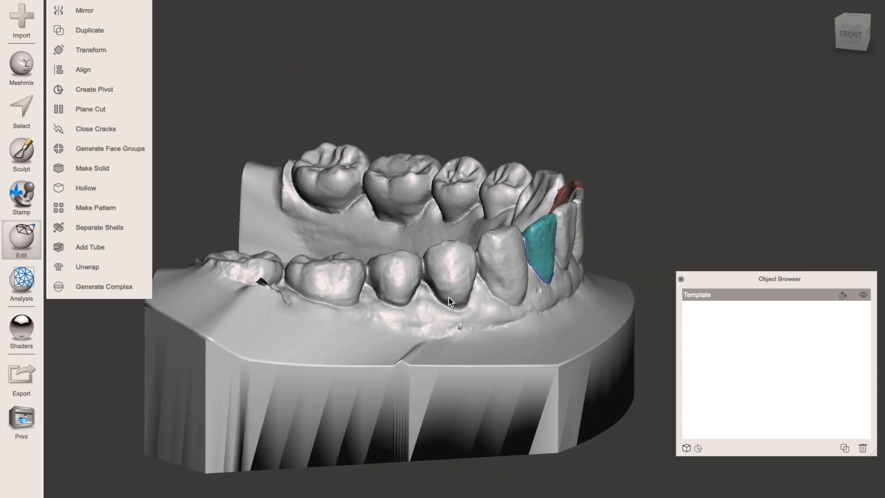
left_click(22, 153)
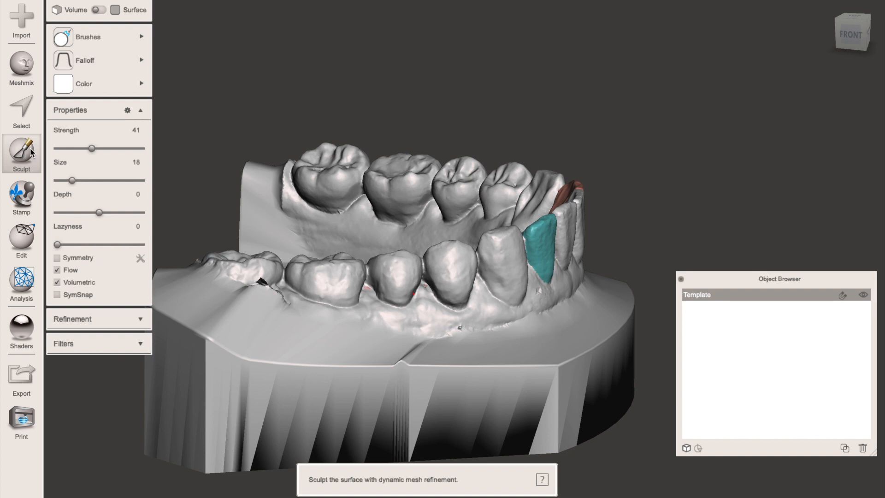
mouse_move(114, 45)
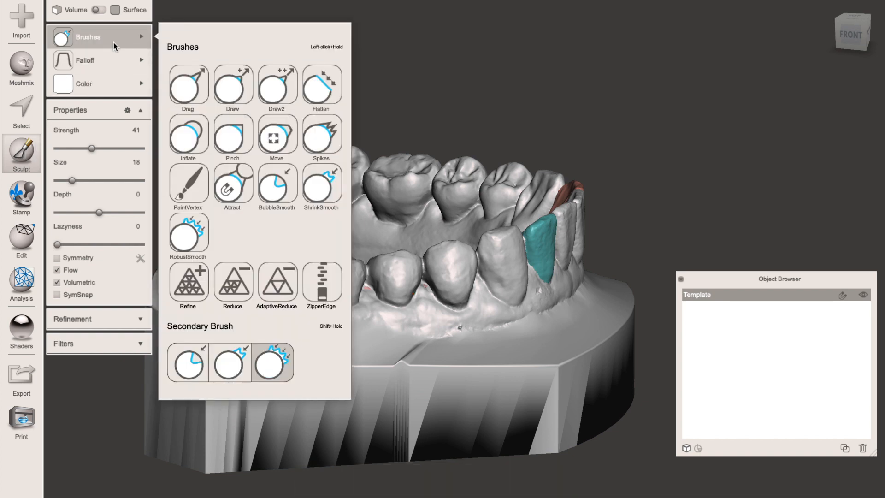
left_click(102, 9)
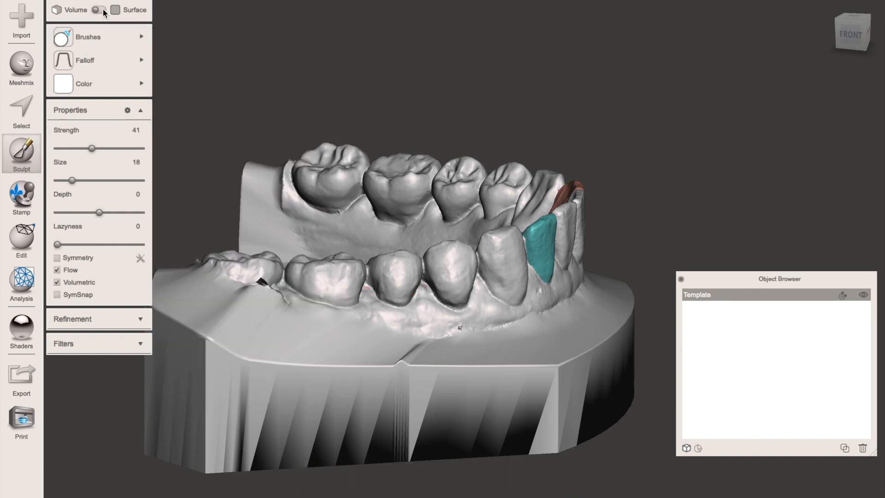
mouse_move(107, 70)
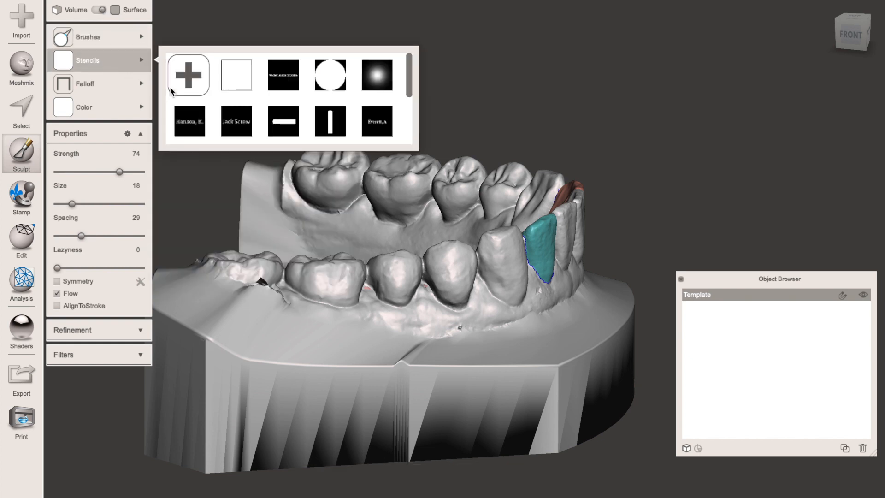
left_click(322, 113)
mouse_move(136, 102)
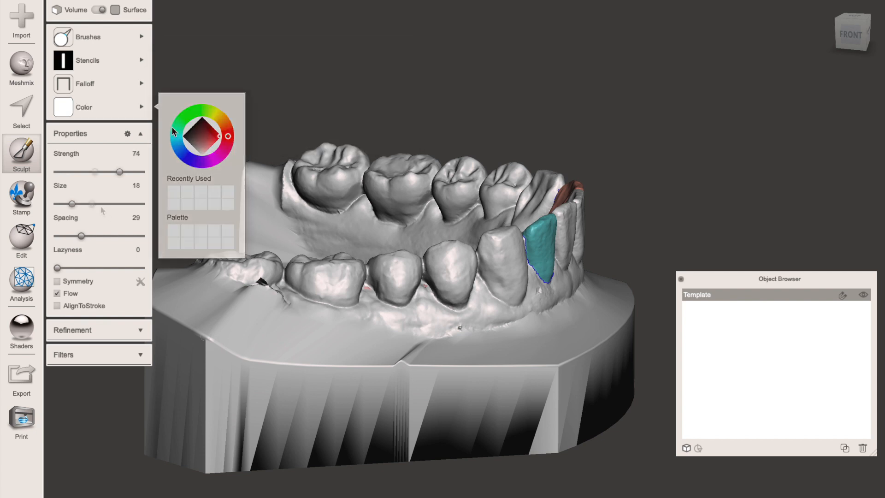
left_click_drag(120, 171, 95, 171)
left_click_drag(72, 203, 85, 205)
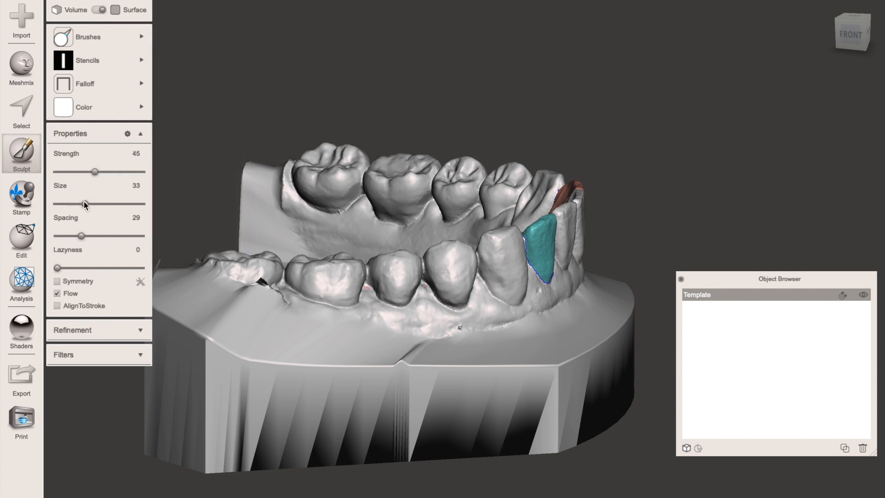
left_click(79, 171)
right_click_drag(401, 328, 342, 366)
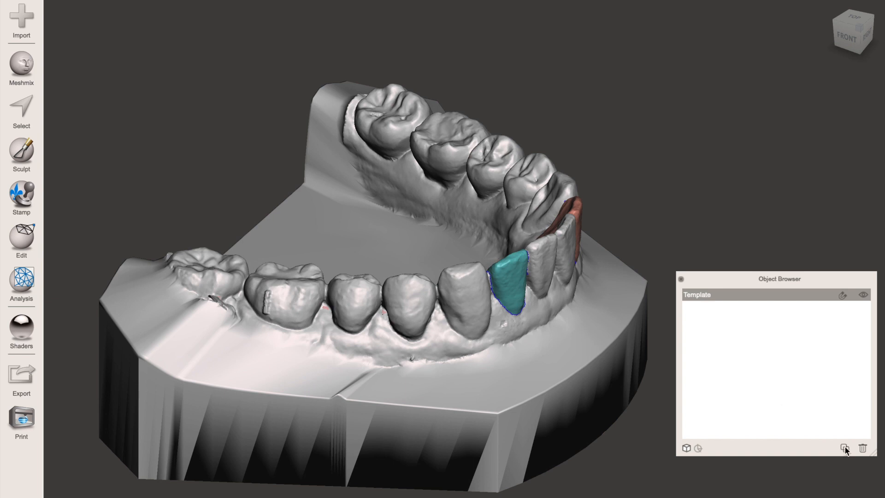
- Duplicate the Template object and rename the copy Lower 1
left_click(844, 447)
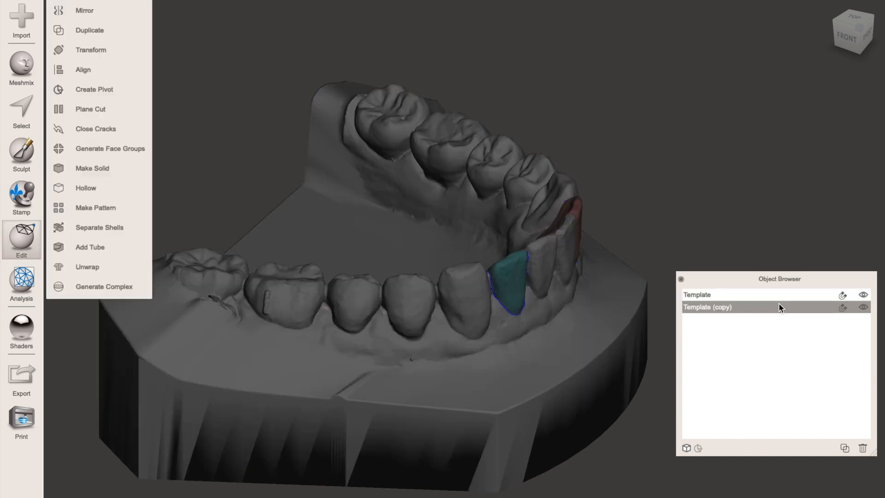
left_click(705, 306)
double_click(706, 306)
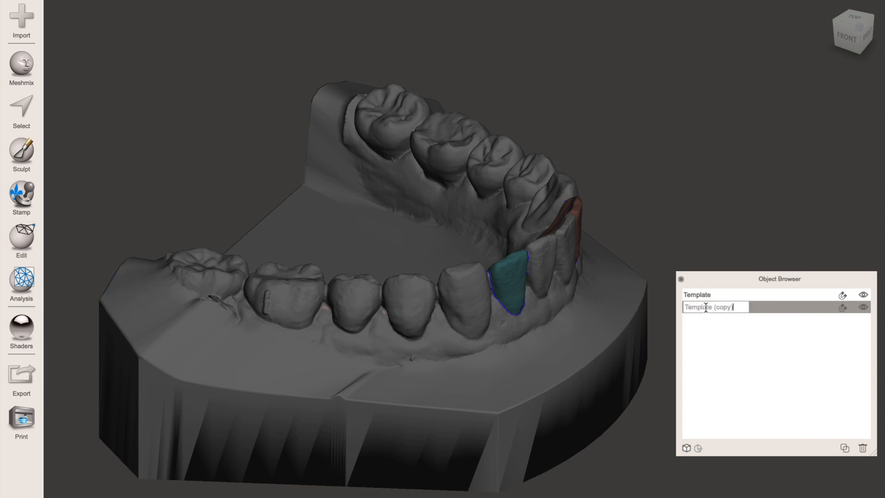
key("BackSpace")
key("BackSpace")
key("BackSpace")
key("BackSpace")
key("BackSpace")
key("BackSpace")
key("BackSpace")
key("BackSpace")
key("BackSpace")
key("BackSpace")
key("BackSpace")
key("BackSpace")
key("BackSpace")
key("BackSpace")
key("BackSpace")
type("4")
type("ower")
type(" 1")
left_click(569, 325)
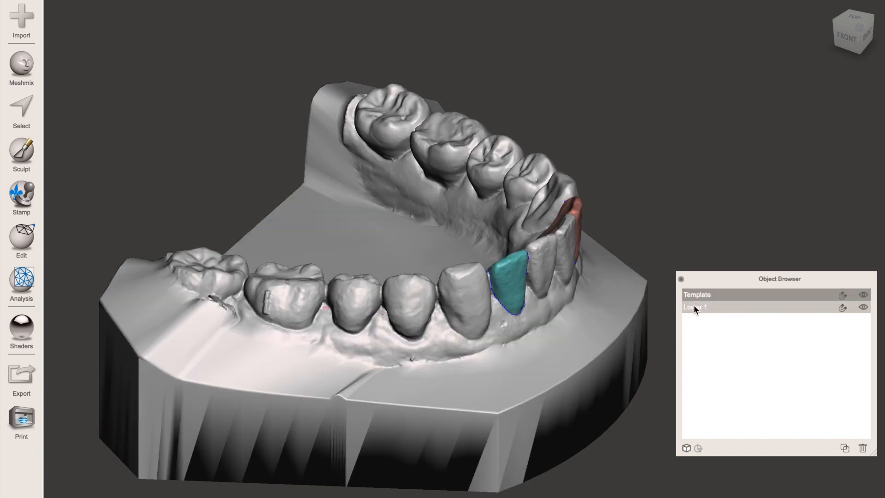
- Sculpt a horizontal bar stencil across the vertical bar on the Template's lower right first molar, with strength 28 and size 33
scroll(561, 153, "down", 3)
scroll(561, 153, "down", 5)
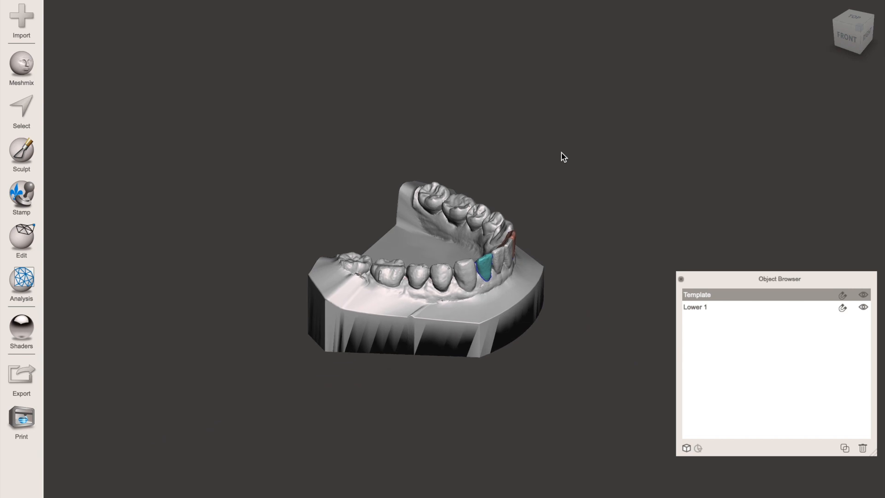
right_click_drag(565, 156, 624, 132)
scroll(626, 137, "up", 5)
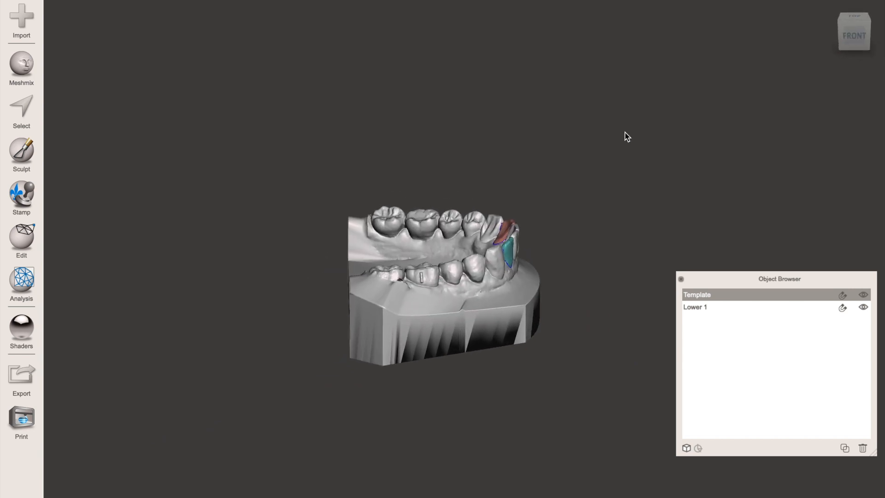
left_click(21, 141)
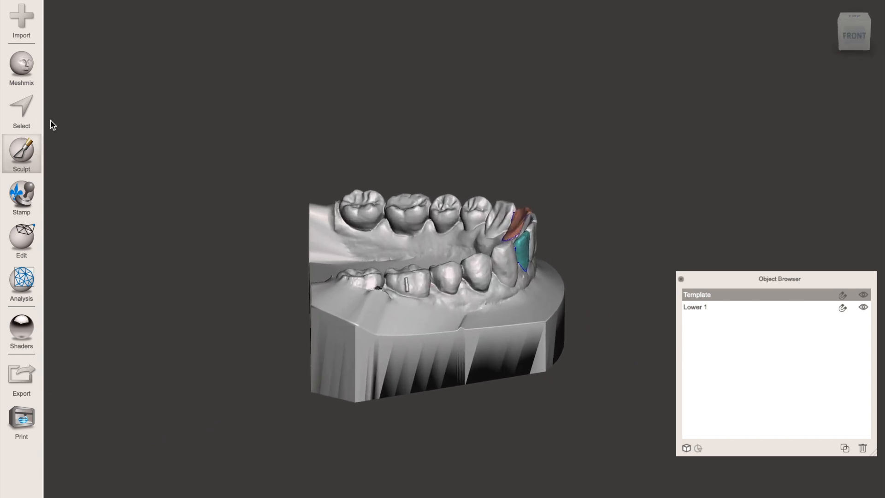
mouse_move(92, 64)
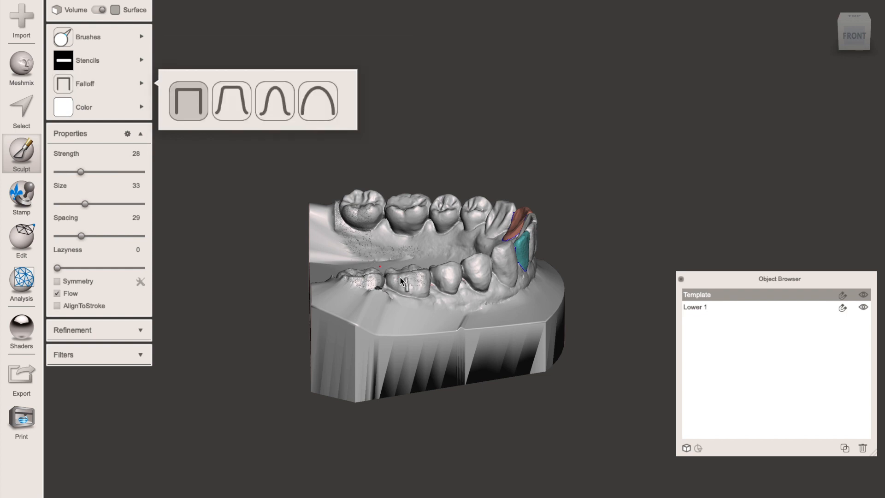
scroll(404, 281, "up", 3)
scroll(405, 278, "up", 3)
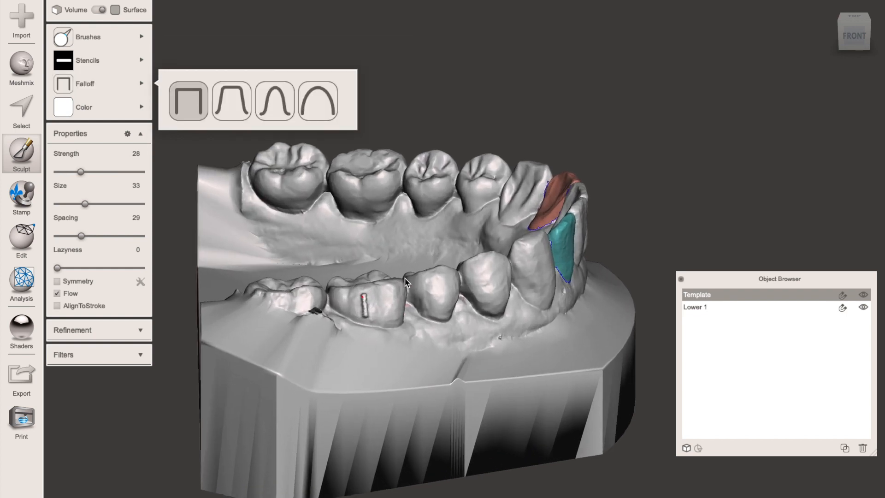
left_click(362, 297)
right_click_drag(411, 319, 307, 351)
scroll(307, 351, "down", 10)
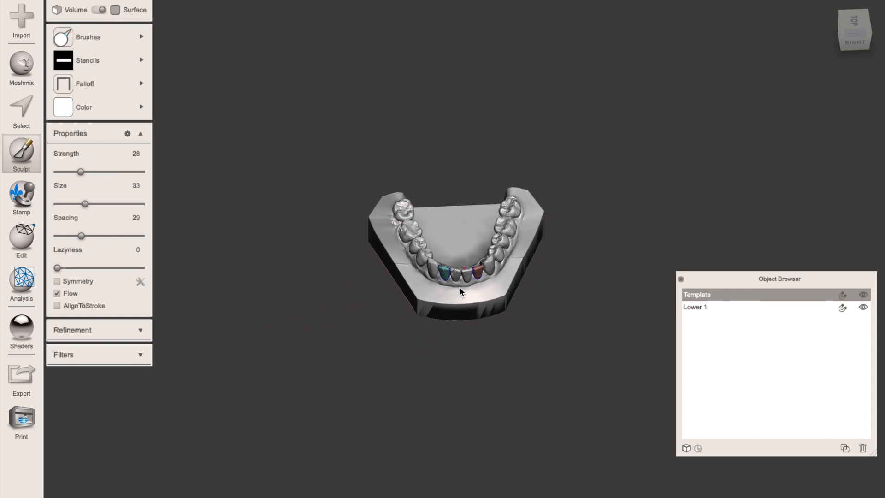
- Move the Template model away from the Lower 1 copy with Transform
left_click(768, 295)
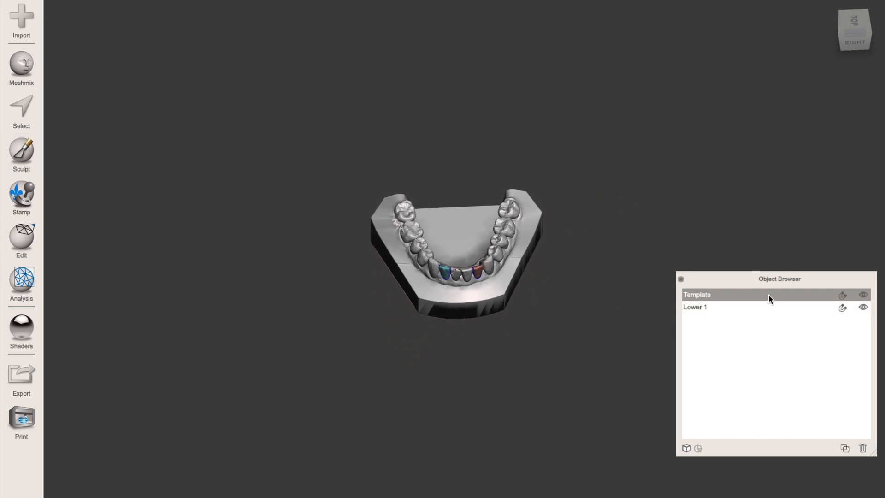
key("ctrl+t")
left_click_drag(490, 248, 352, 270)
right_click_drag(352, 269, 393, 364)
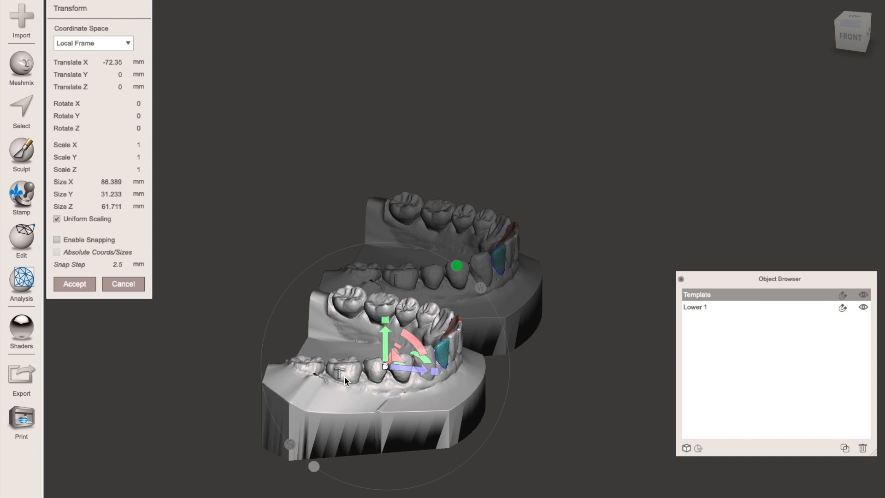
right_click_drag(537, 330, 387, 416)
scroll(386, 416, "down", 5)
left_click_drag(371, 255, 261, 265)
left_click_drag(232, 296, 215, 130)
left_click(79, 283)
- Split the Lower 1 model into separate shells and check that each lateral incisor can be selected individually
left_click(447, 243)
scroll(531, 331, "up", 8)
right_click_drag(531, 331, 613, 253)
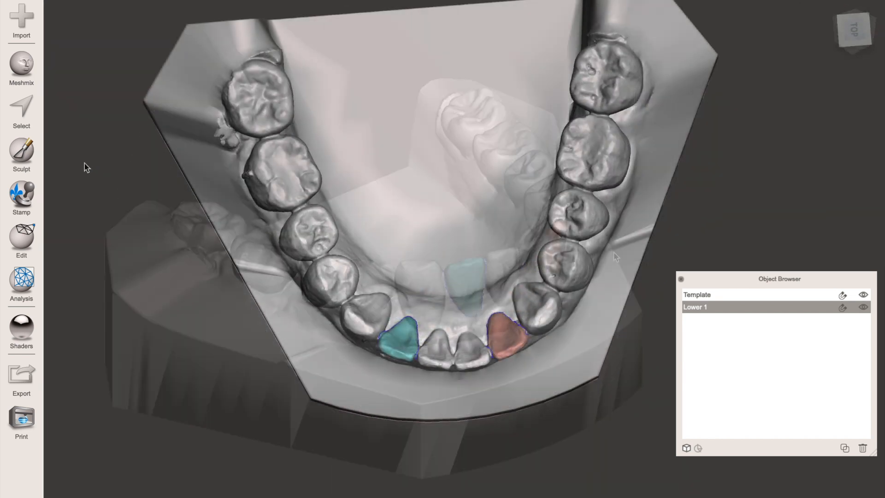
left_click(26, 236)
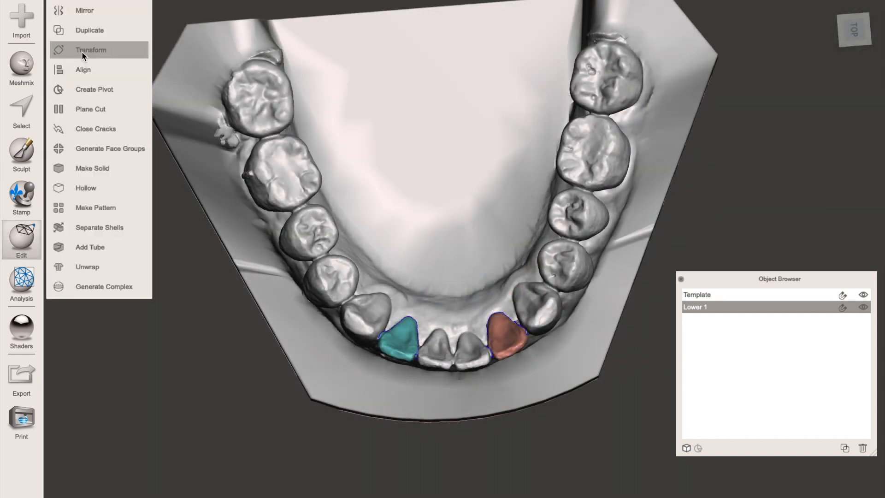
left_click(94, 232)
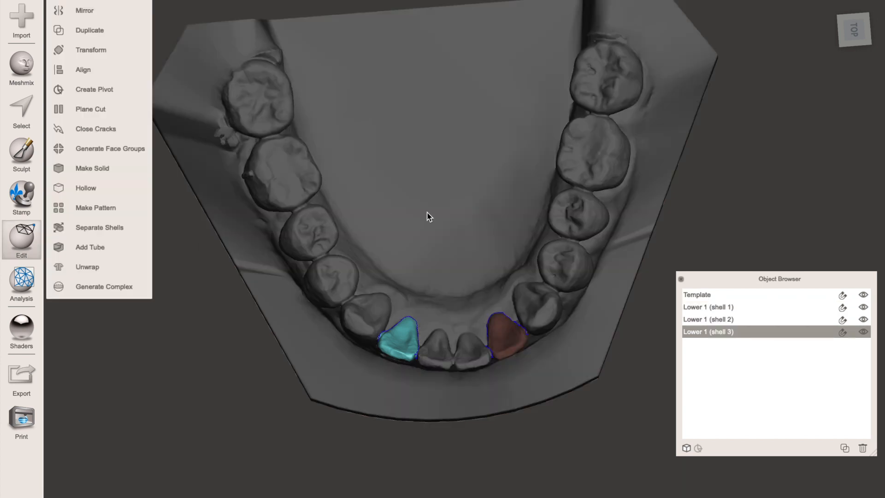
left_click(516, 337)
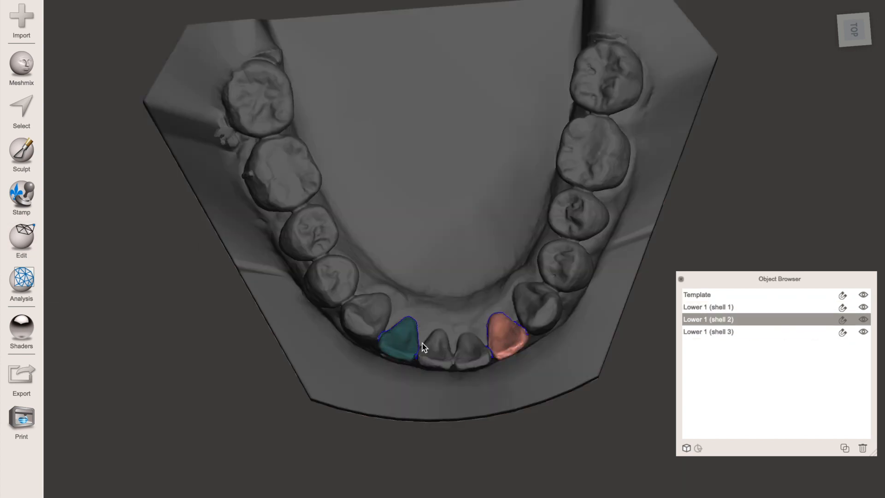
left_click(405, 347)
left_click(470, 357)
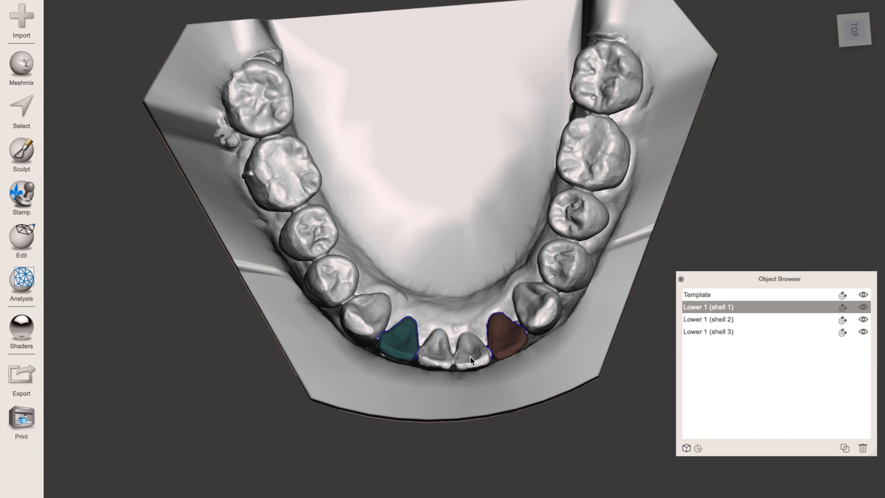
- Transform Lower 1's lower right lateral incisor by about -3.5° in Y, 0.096 mm in X and -0.18 mm in Z
right_click_drag(424, 325, 419, 263)
left_click(402, 340)
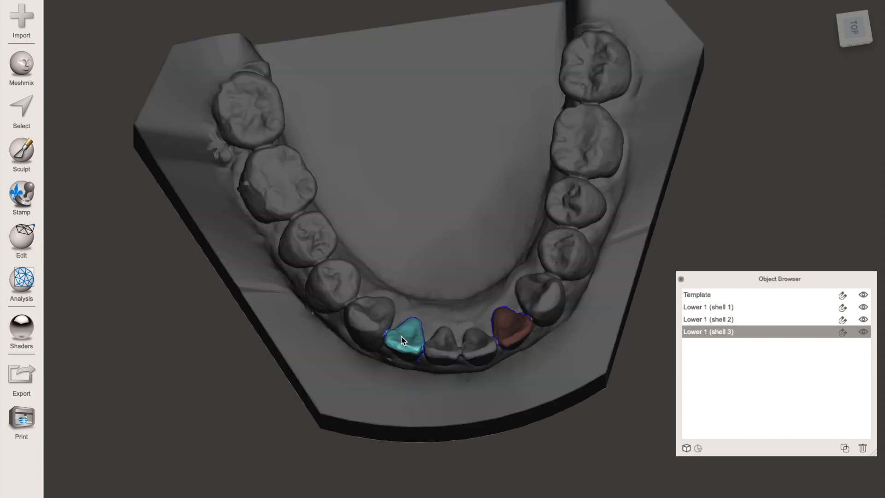
key("t")
left_click_drag(442, 363, 406, 351)
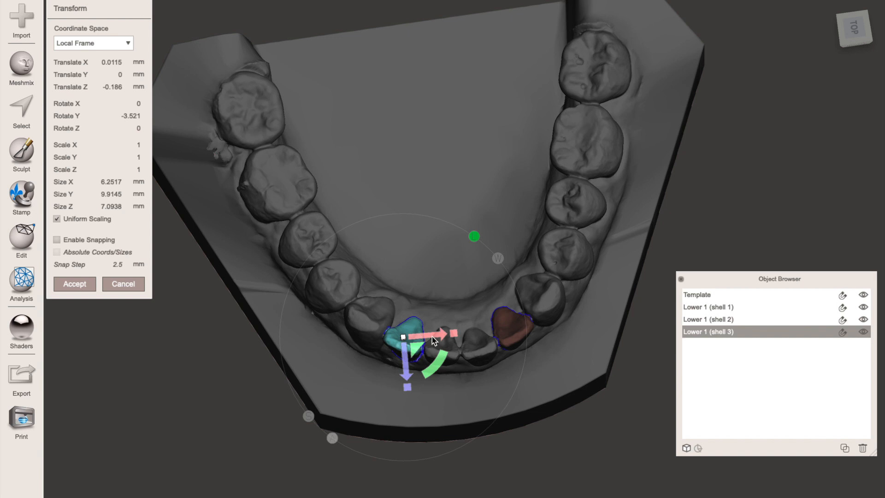
left_click_drag(434, 340, 434, 335)
scroll(433, 336, "up", 5)
right_click_drag(439, 324, 408, 330)
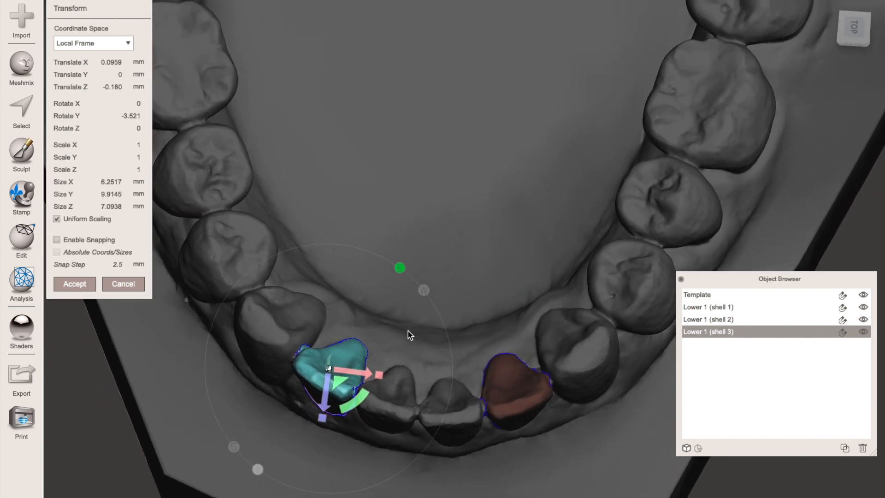
left_click(82, 283)
- Transform Lower 1's lower left lateral incisor by about 0.77° in Y, -0.141 mm in X and -0.146 mm in Z
left_click(524, 405)
right_click_drag(524, 405, 558, 400)
key("t")
left_click_drag(473, 439, 472, 441)
left_click_drag(478, 408, 476, 407)
left_click_drag(453, 412, 454, 410)
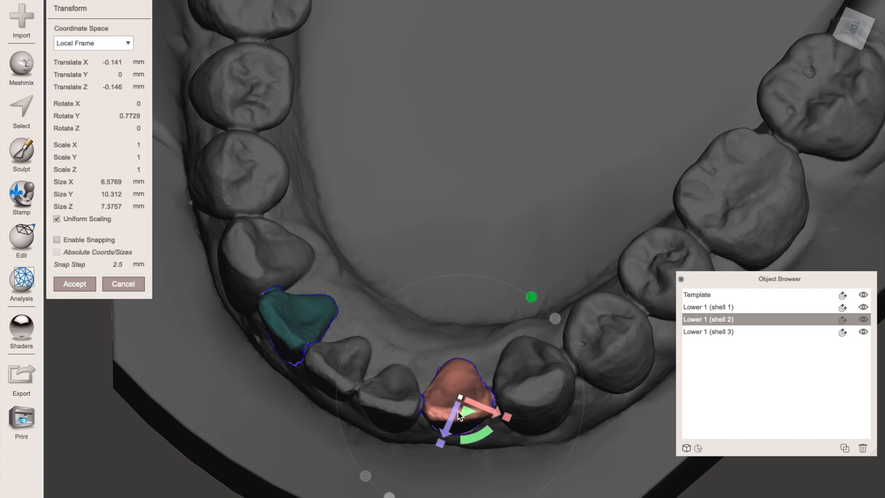
right_click_drag(453, 411, 421, 242)
left_click(78, 283)
- Combine the three Lower 1 shells, the arch and both lateral incisors, into one object
right_click_drag(552, 364, 576, 358)
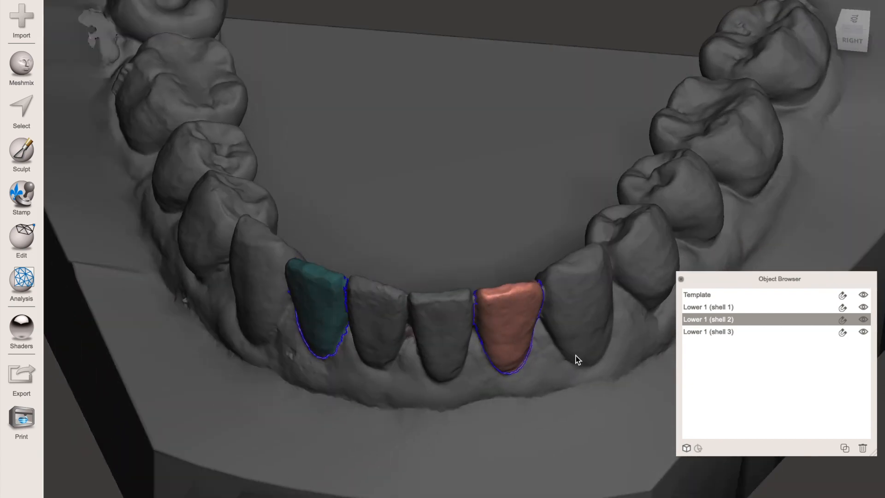
left_click(428, 346)
left_click(494, 325, "shift")
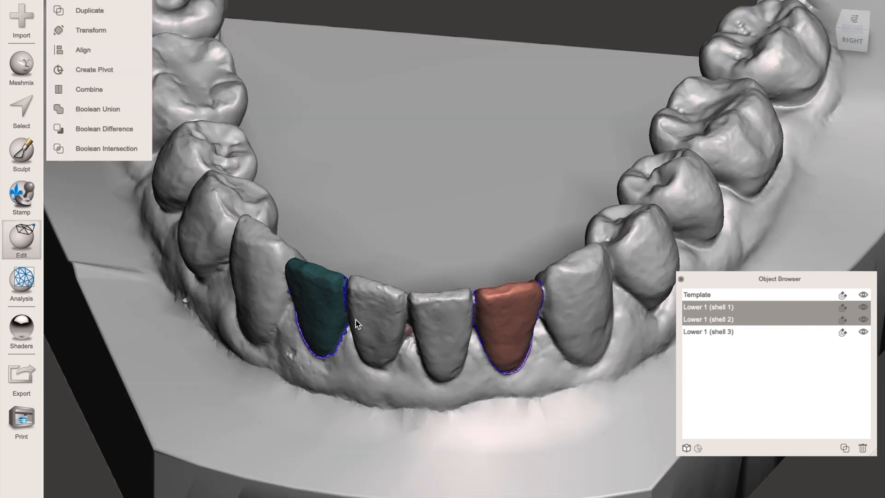
left_click(325, 318, "shift")
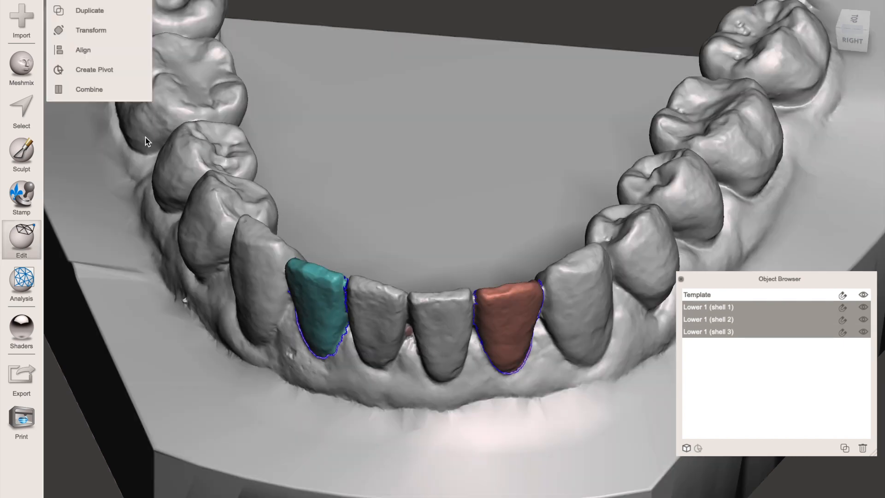
left_click(98, 90)
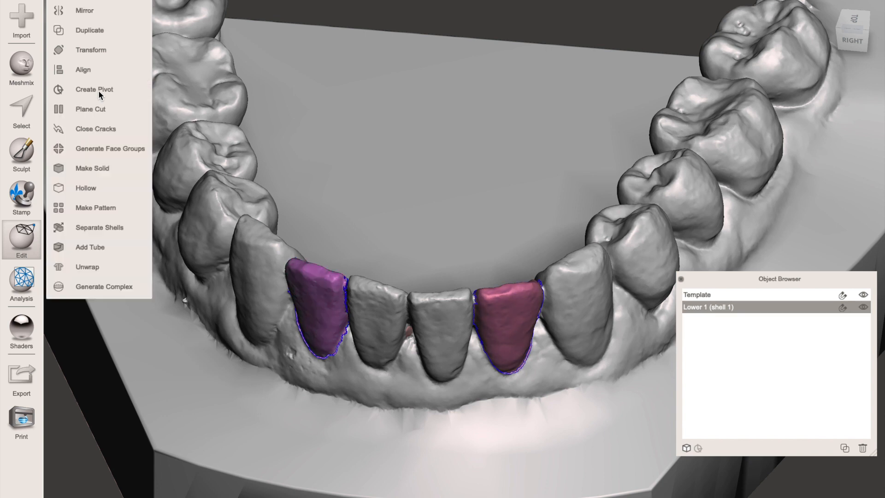
- Rename the combined model Lower 1 and duplicate it
right_click_drag(418, 174, 463, 232)
scroll(463, 229, "down", 5)
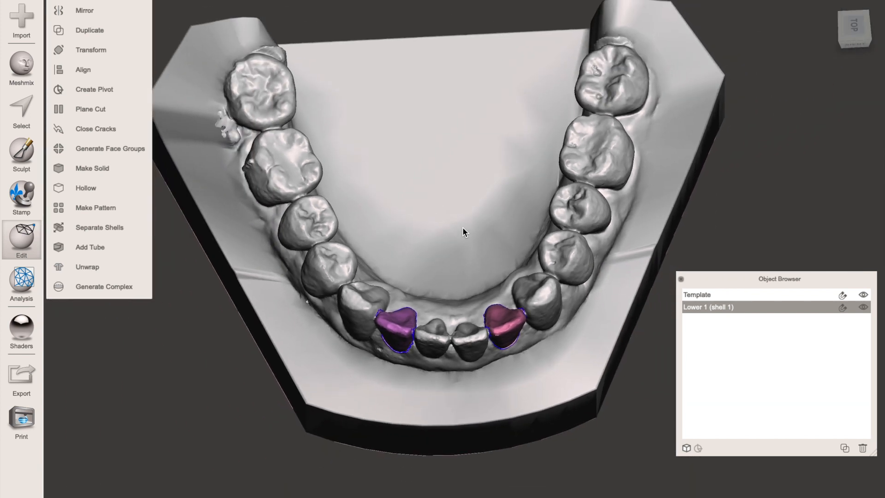
left_click(844, 448)
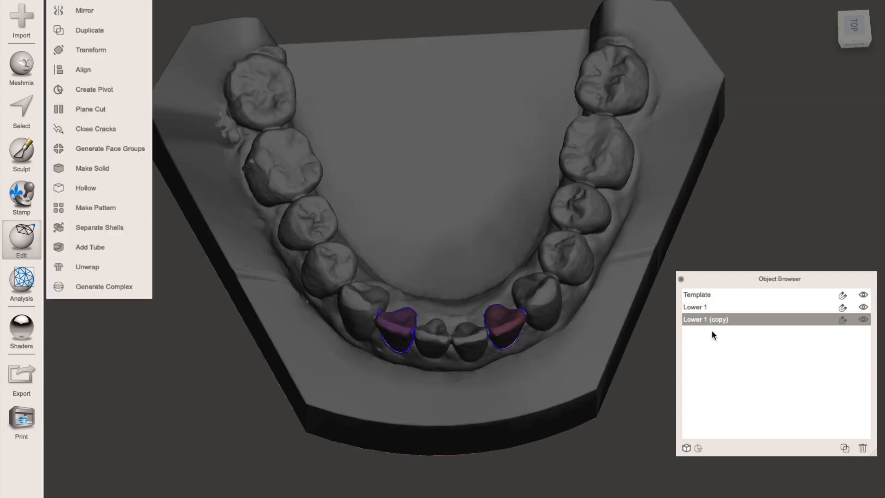
left_click(696, 303)
- Move the Lower 1 model beside the Template, about -141.7 mm in X and -34.54 mm in Z
scroll(452, 299, "down", 5)
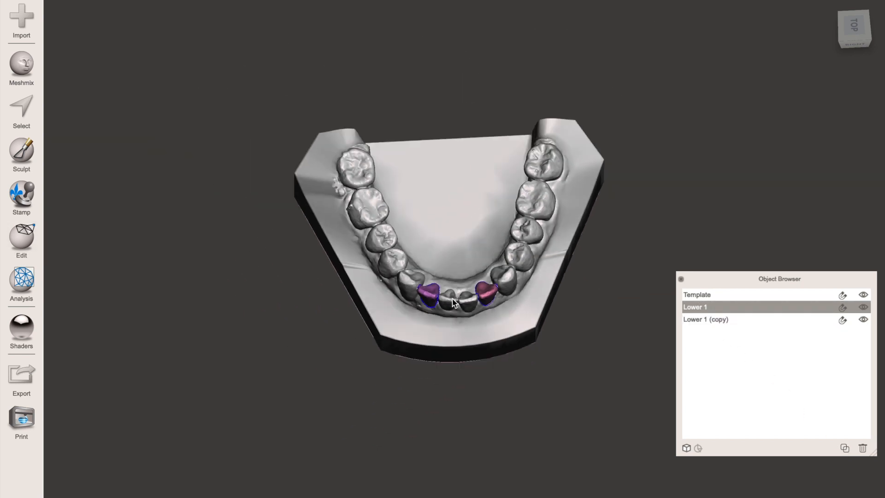
key("t")
left_click_drag(490, 245, 200, 208)
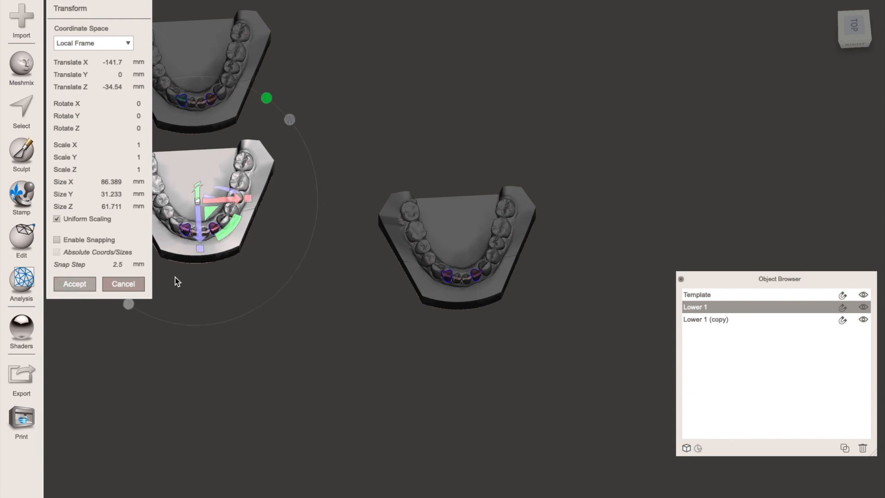
left_click(73, 284)
- Sculpt a second vertical bar with the vertical bar stencil on the lower right first molar of Lower 1 (copy)
left_click(484, 242)
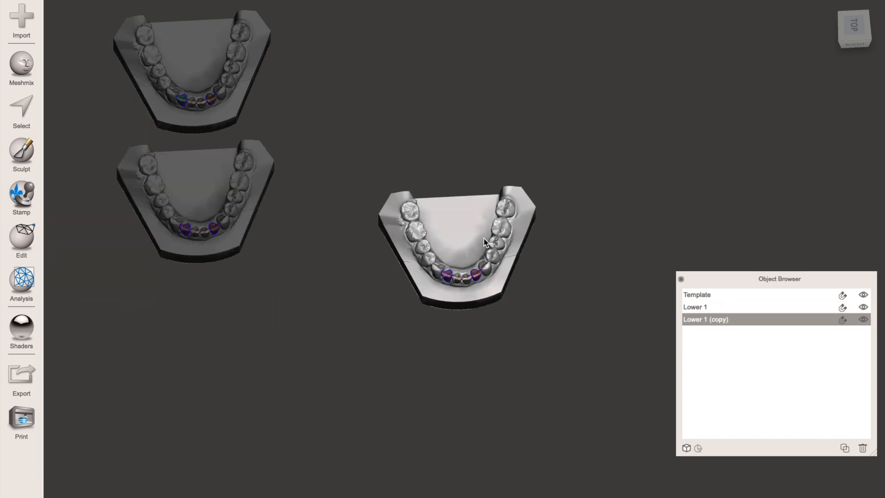
key("f")
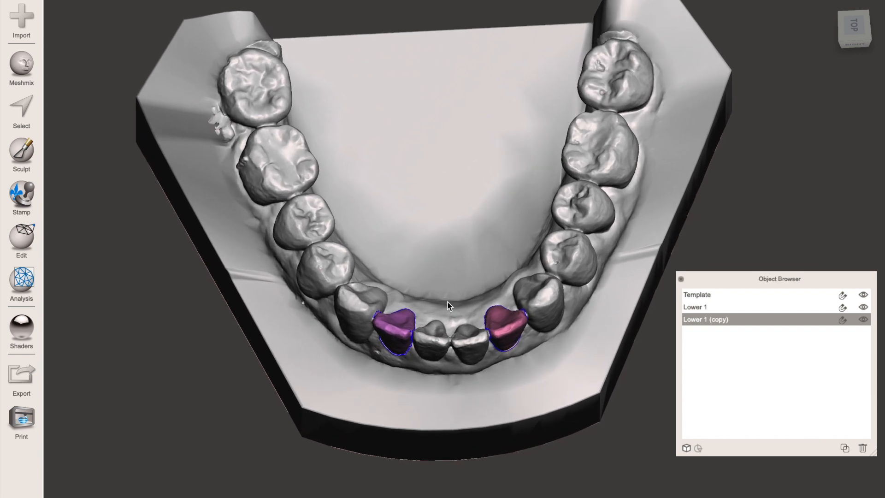
right_click_drag(447, 305, 609, 216)
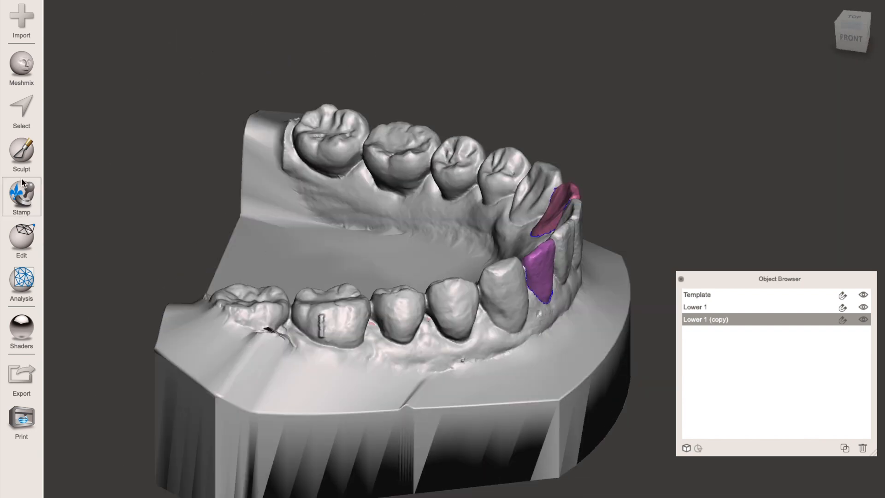
left_click(22, 159)
mouse_move(119, 55)
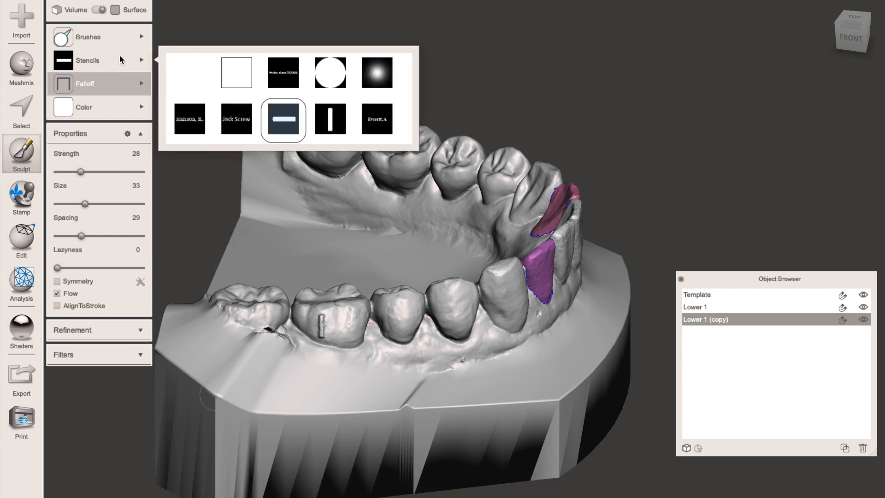
left_click(320, 121)
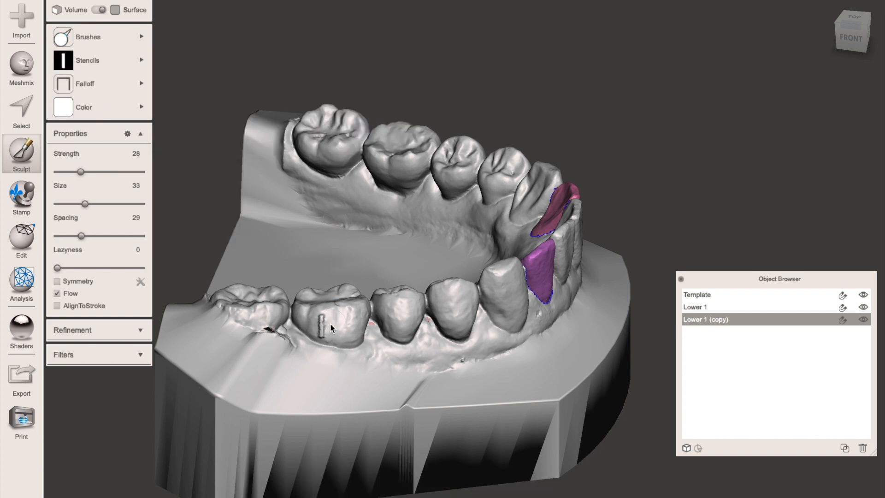
right_click_drag(330, 322, 290, 339)
right_click_drag(463, 358, 463, 423)
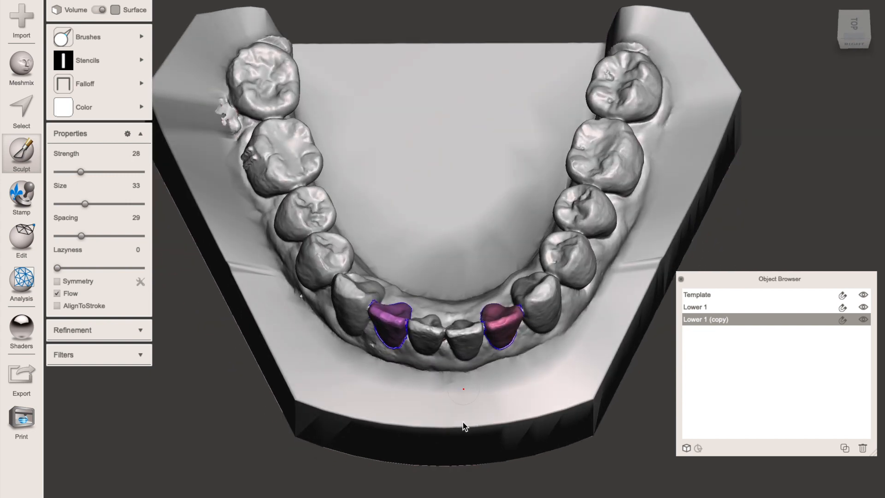
- Split the Lower 1 (copy) model into separate shells
left_click(11, 243)
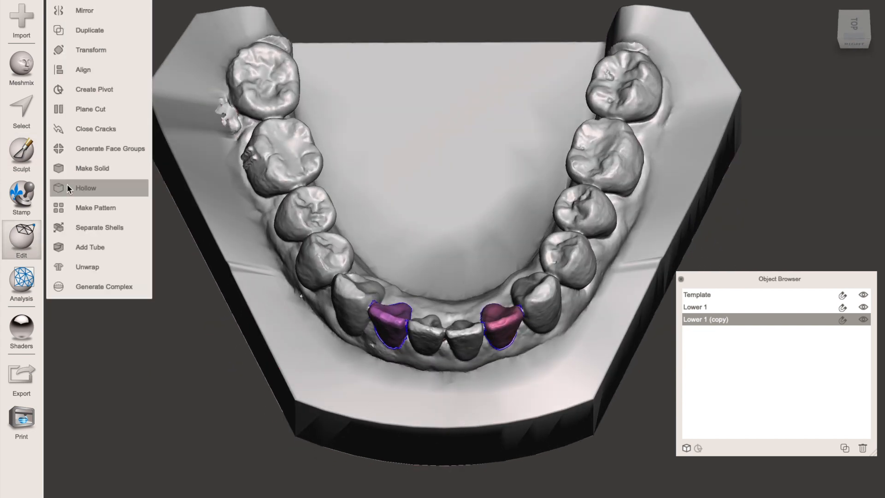
left_click(109, 231)
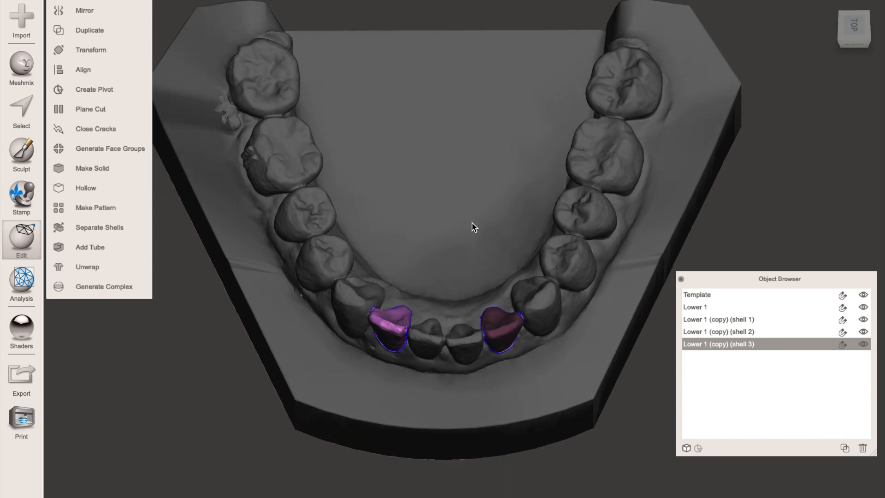
scroll(472, 249, "up", 5)
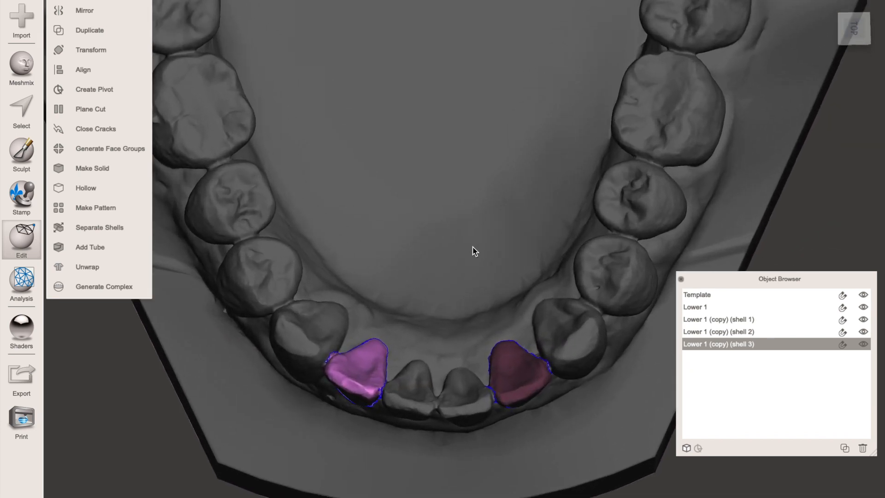
scroll(460, 305, "up", 2)
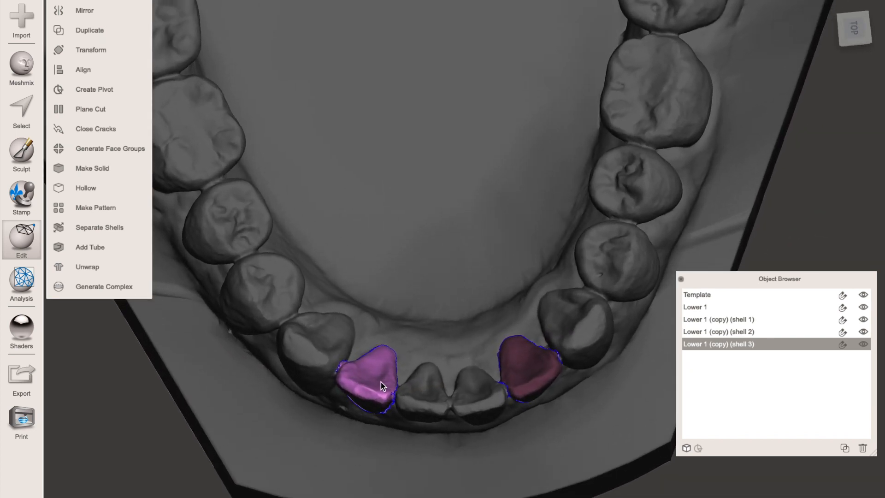
- Rotate and shift the copy's lower right lateral incisor slightly further into alignment with Transform
key("t")
left_click_drag(397, 405, 393, 409)
left_click_drag(389, 376, 391, 376)
right_click_drag(405, 332, 360, 332)
left_click(86, 286)
- Rotate and shift the copy's lower left lateral incisor slightly into alignment with Transform, and accept the adjustment
left_click(471, 384)
key("t")
left_click_drag(477, 399, 477, 397)
left_click_drag(491, 420, 494, 419)
right_click_drag(443, 369, 572, 267)
left_click_drag(630, 187, 632, 190)
right_click_drag(645, 198, 586, 291)
left_click_drag(512, 368, 514, 370)
right_click_drag(454, 244, 551, 203)
key("Return")
- Select shells 1, 2 and 3 of Lower 1 (copy) and combine them into a single model
left_click(580, 288)
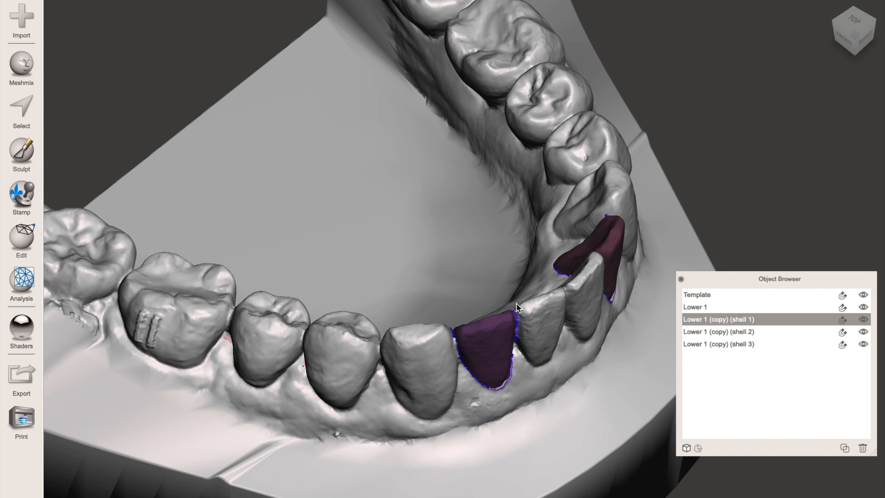
left_click(490, 344, "shift")
left_click(612, 249, "shift")
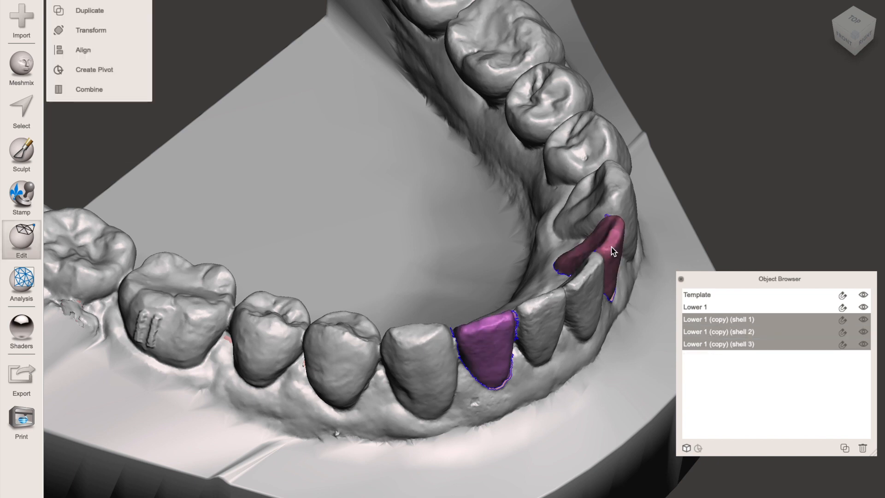
left_click(90, 90)
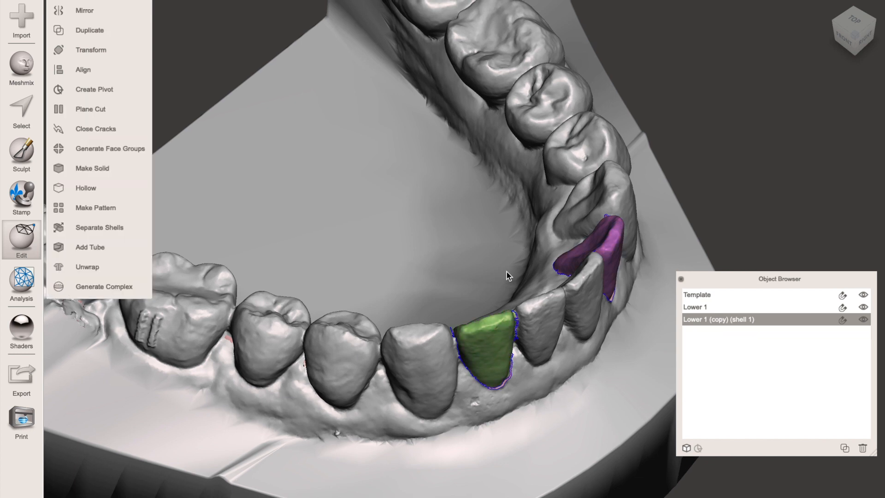
- Rename the combined Lower 1 (copy) (shell 1) model as Lower 2
scroll(507, 272, "down", 10)
right_click_drag(506, 272, 480, 357)
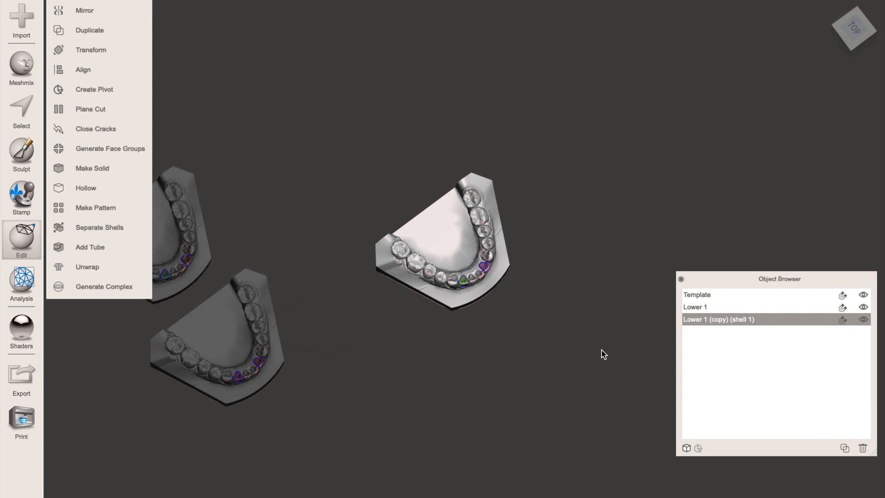
left_click(693, 319)
double_click(693, 319)
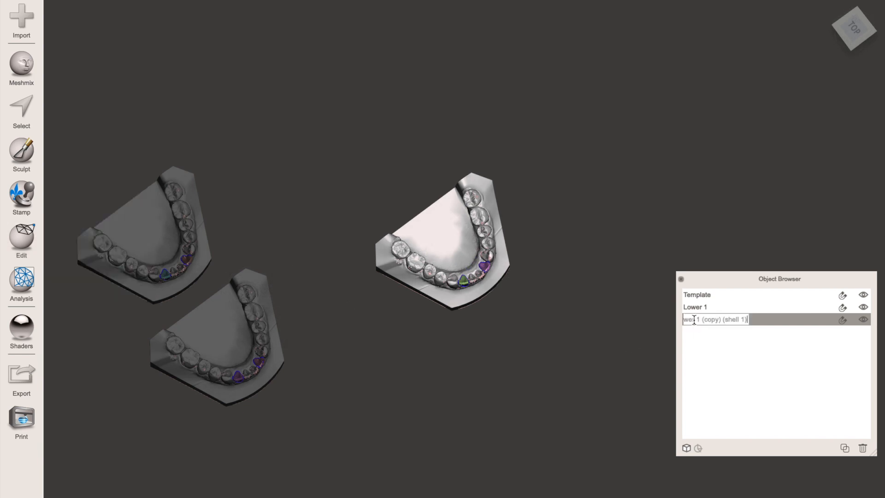
type("4")
type("ower 2")
key("Return")
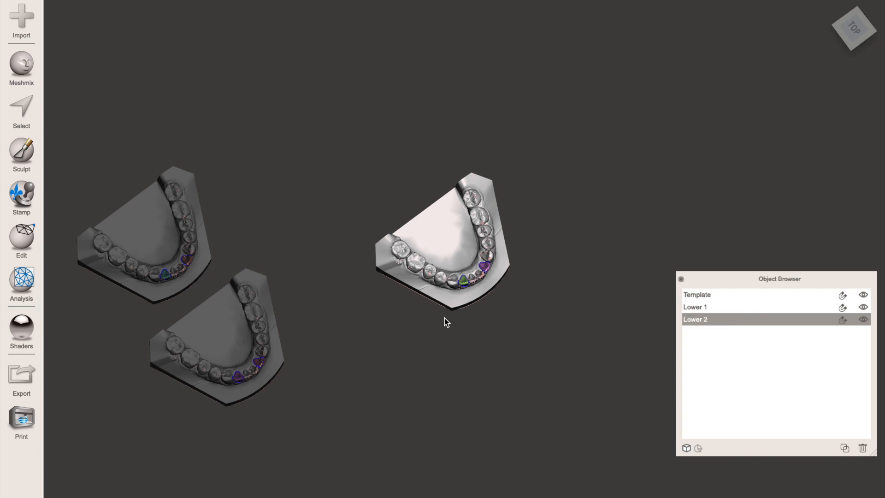
- Export the Template model under the file name template
left_click(686, 298)
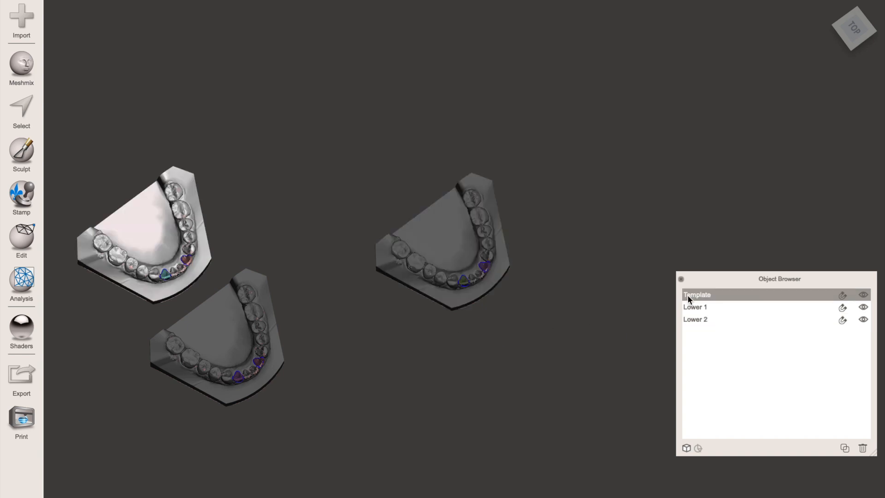
left_click(19, 375)
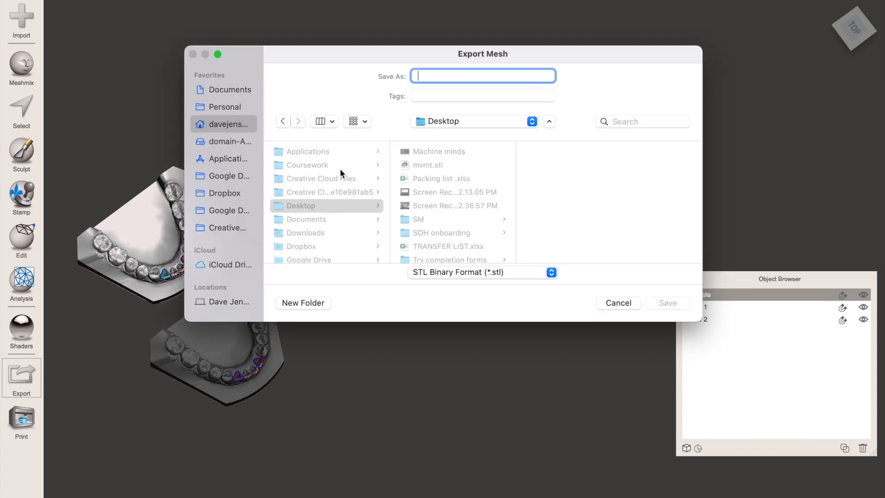
type("template")
left_click(666, 304)
- Export the Lower 1 model under the file name Lower1
left_click(691, 309)
left_click(19, 371)
type("Lower1")
left_click(664, 305)
- Export the Lower 2 model under the file name Lower2
left_click(699, 319)
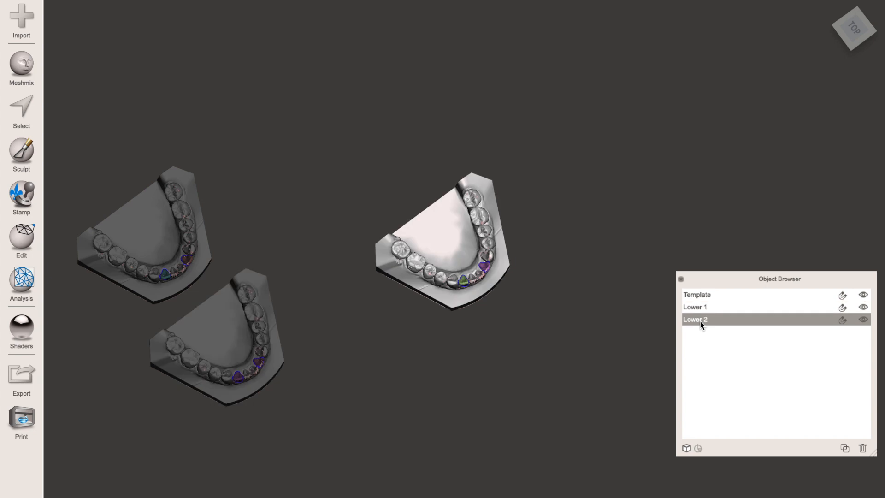
left_click(21, 375)
type("Lower2")
left_click(679, 300)
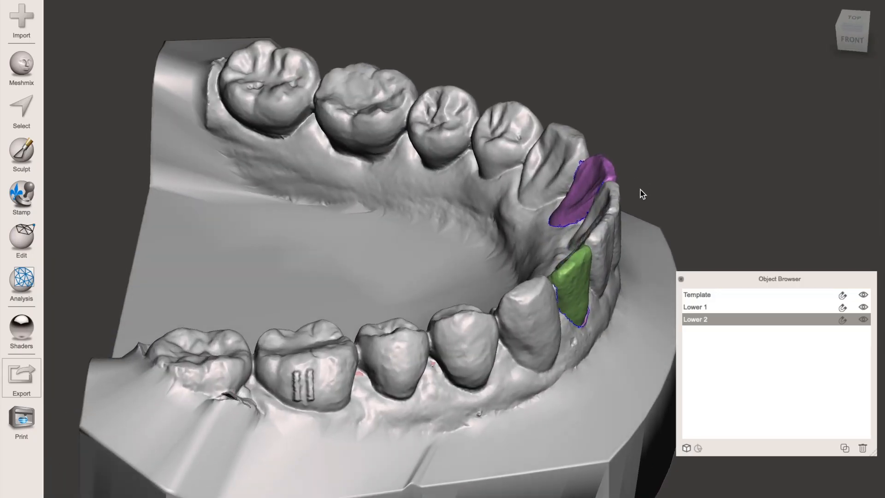
right_click_drag(641, 189, 429, 186)
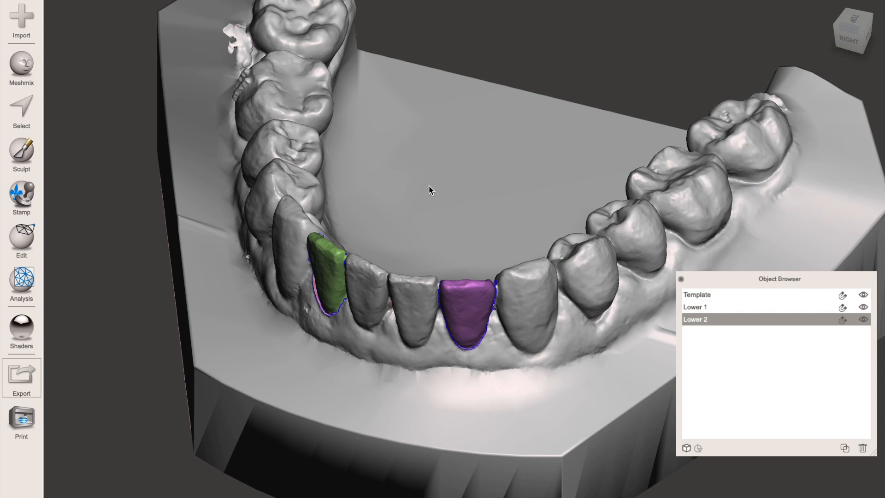